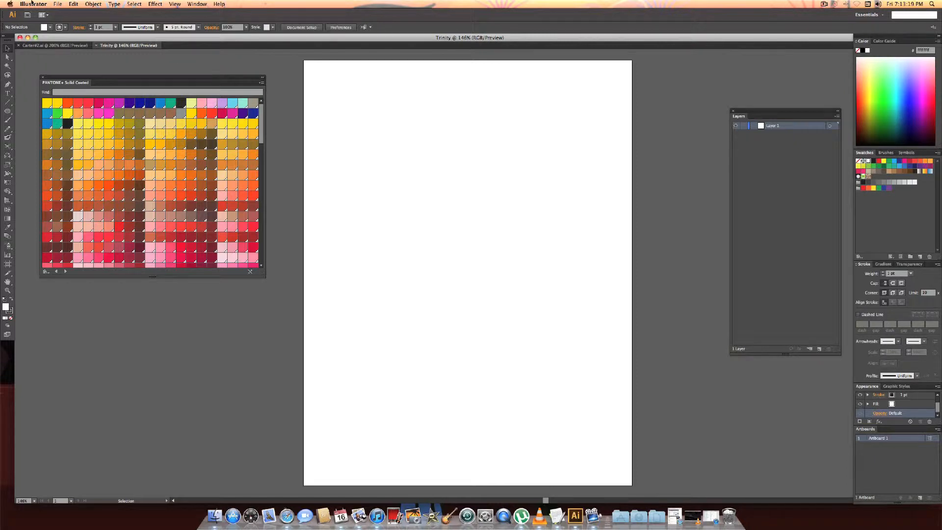
- Start File > Place to bring the scanned pencil sketch onto the artboard
left_click(55, 4)
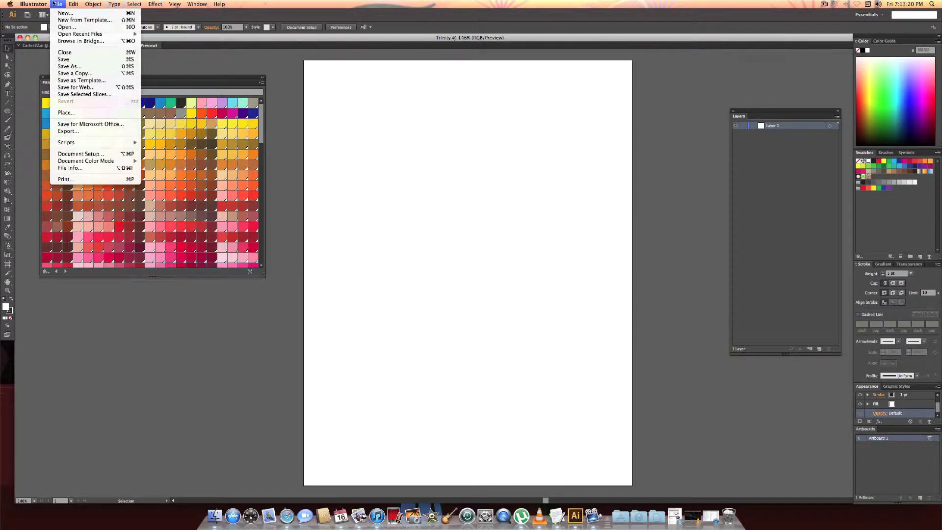
left_click(82, 113)
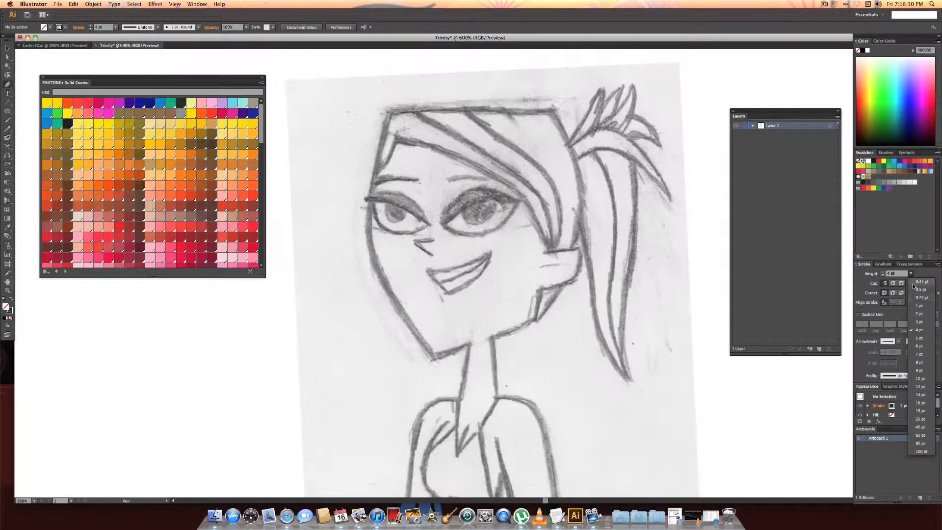
- Set a 1 pt stroke, add two layers and rename the top two Trinity and Guides
left_click(919, 306)
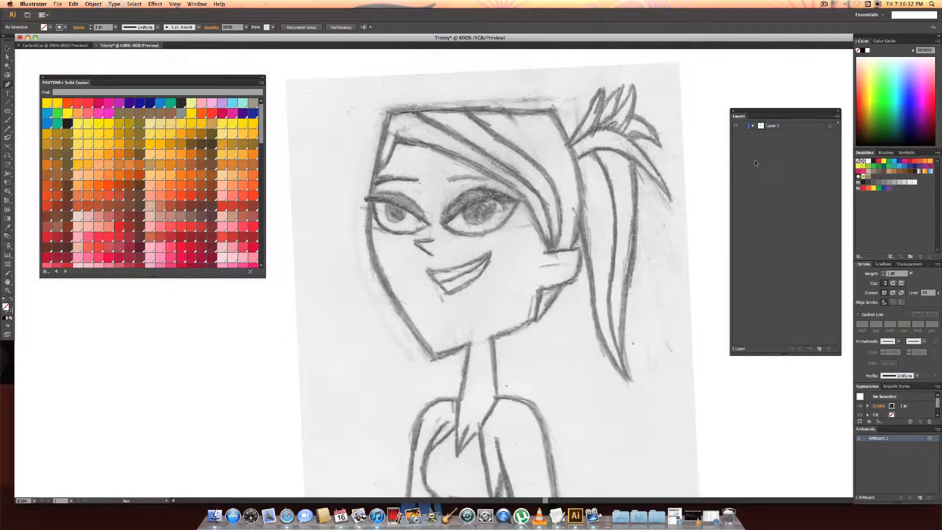
left_click(819, 349)
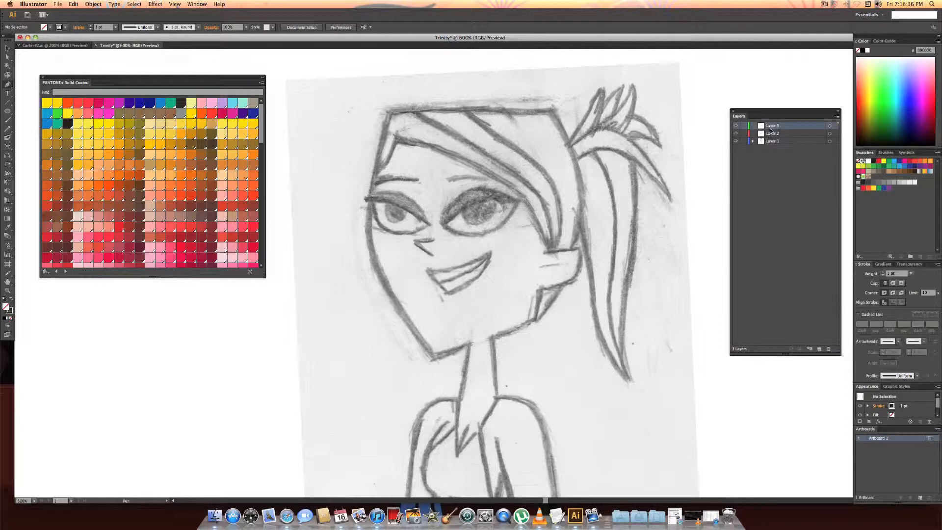
double_click(771, 127)
type("Trinity")
key("Return")
double_click(772, 133)
type("C")
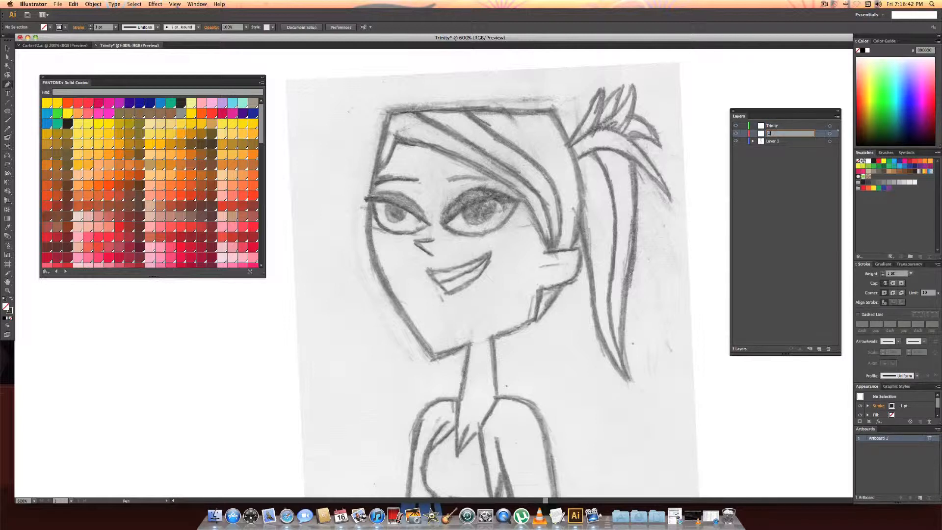
key("Return")
- Rename the bottom layer Image, make Guides active, lock Trinity and pick the Line Segment tool
double_click(772, 142)
key("BackSpace")
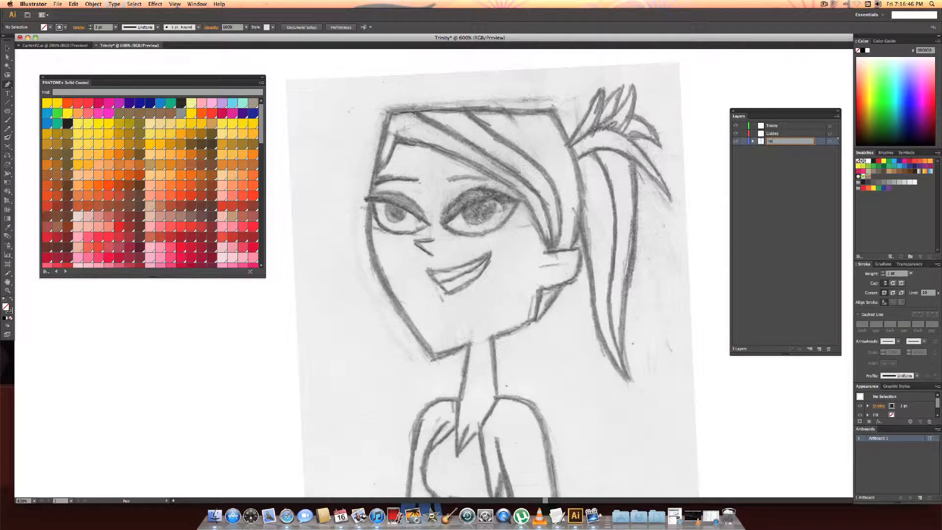
key("Return")
left_click(775, 134)
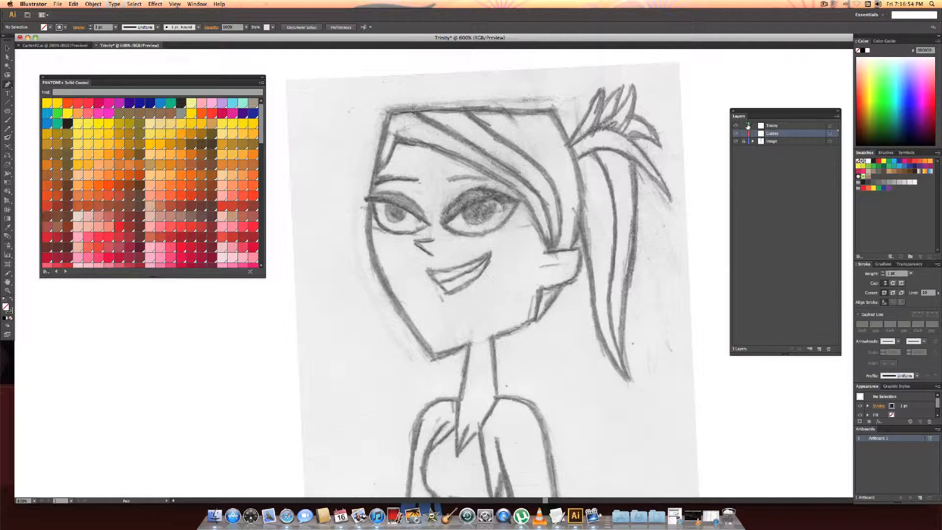
left_click(744, 125)
left_click(7, 102)
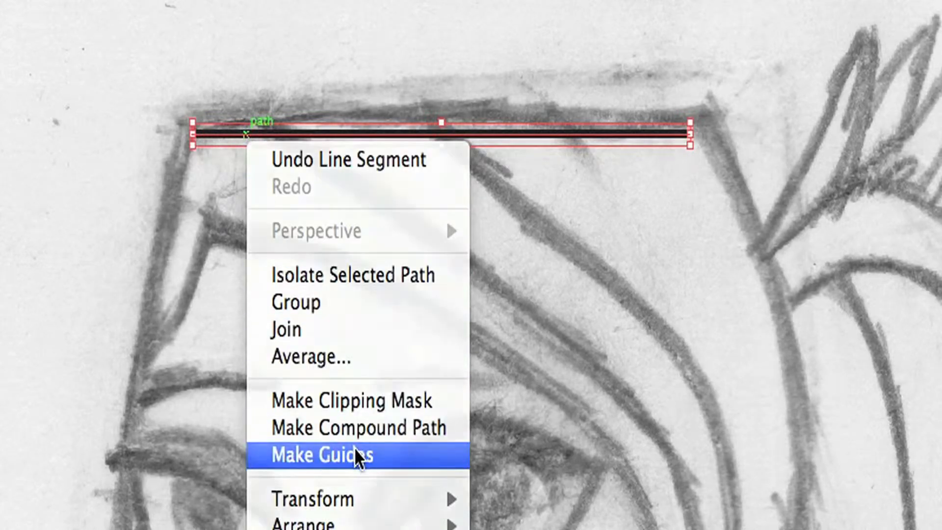
- Convert the drawn straight line into a guide with Make Guides
left_click(354, 447)
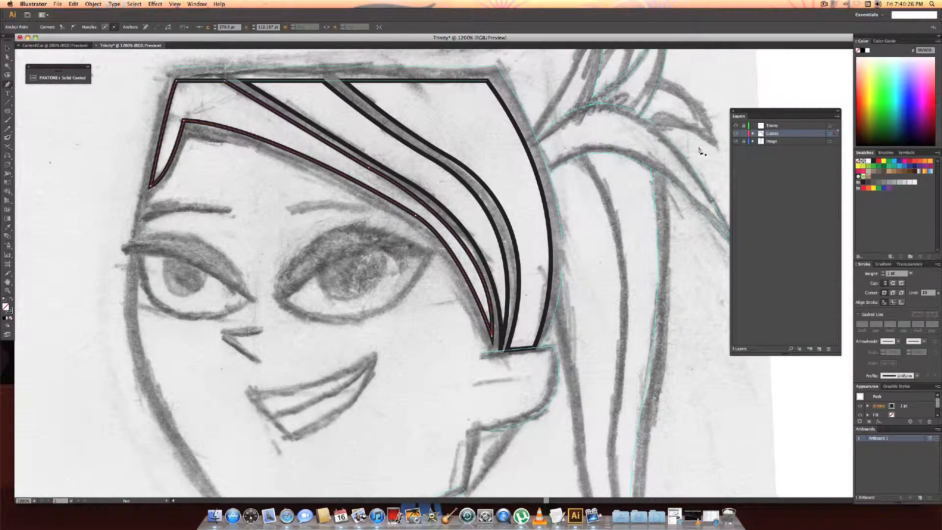
- Unlock and expand the Guides layer and try to select and drag the three hair paths to Trinity
key("v")
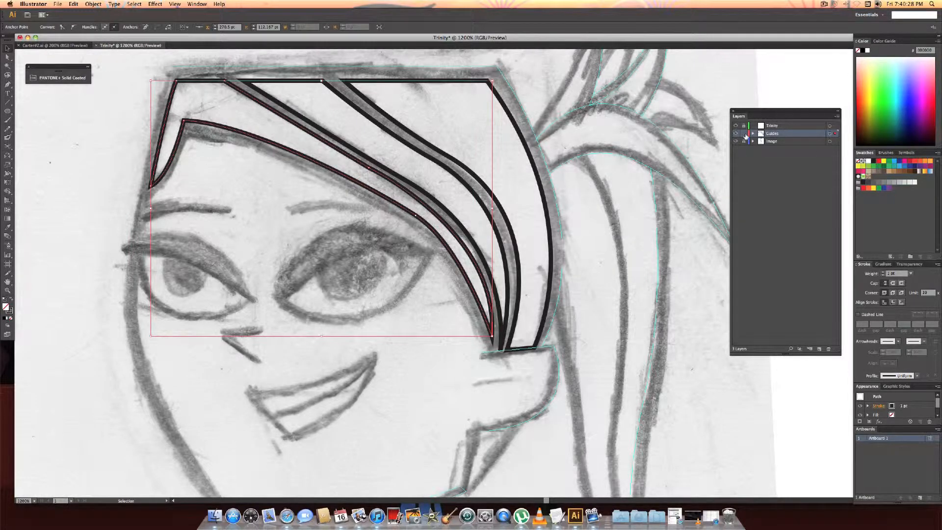
left_click(745, 134)
left_click(743, 134)
left_click(751, 134)
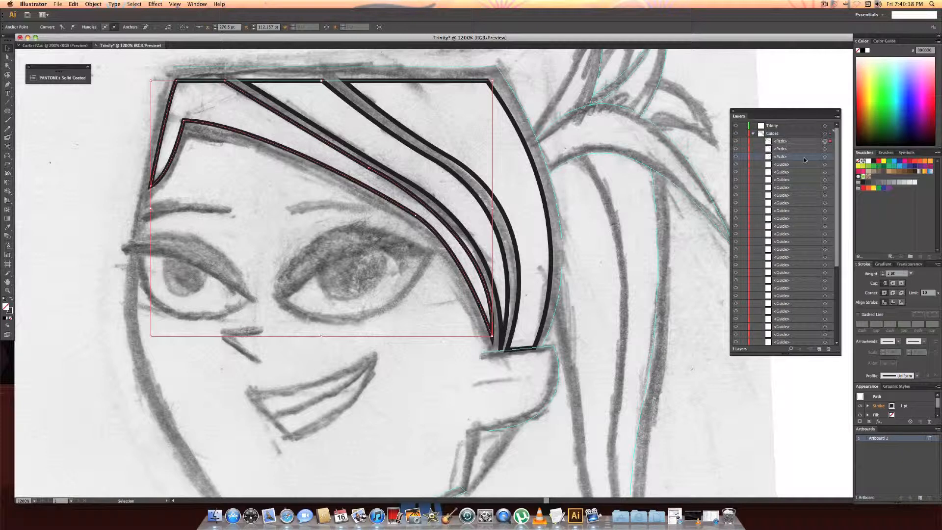
left_click(786, 140, "shift")
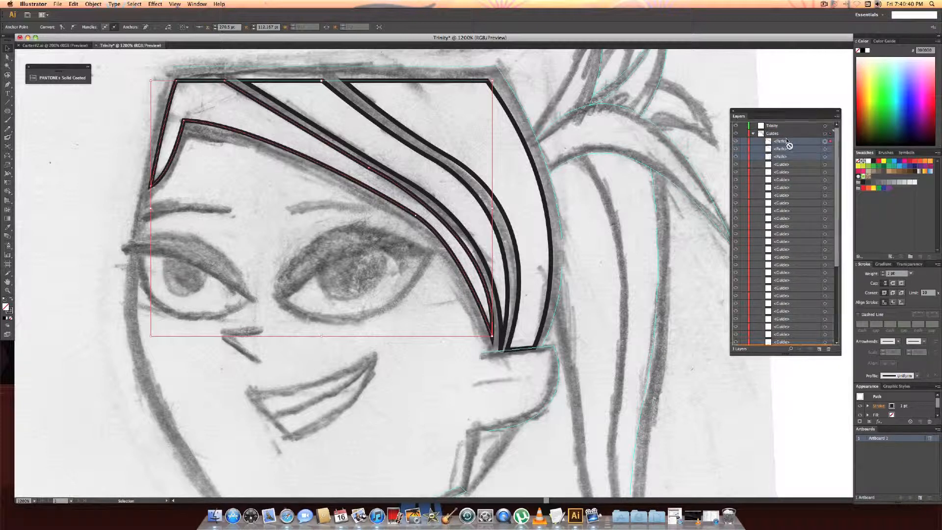
left_click_drag(787, 142, 786, 139)
left_click(823, 148)
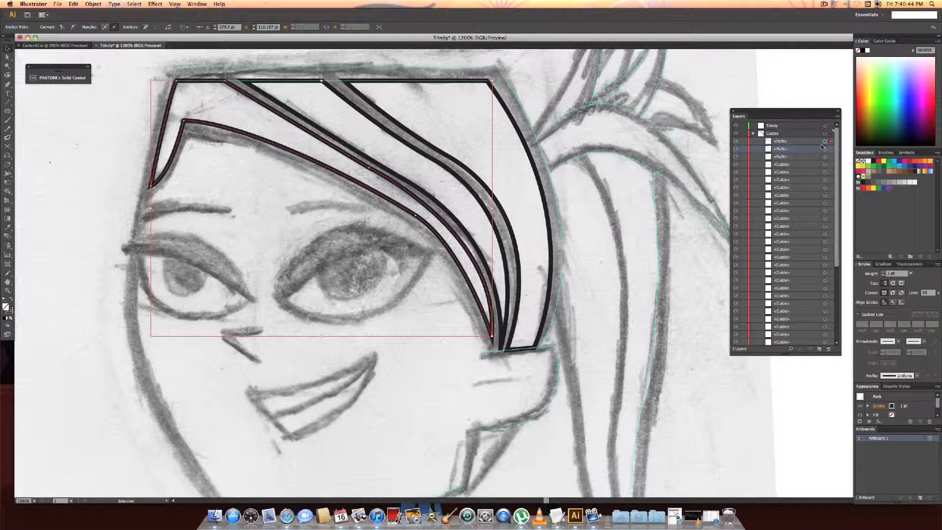
left_click(826, 126)
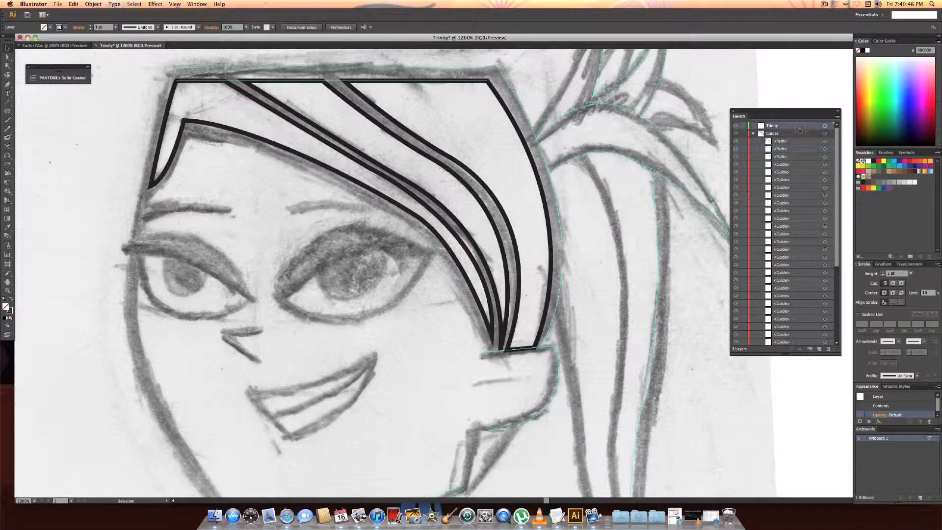
left_click(794, 142)
left_click(792, 155, "shift")
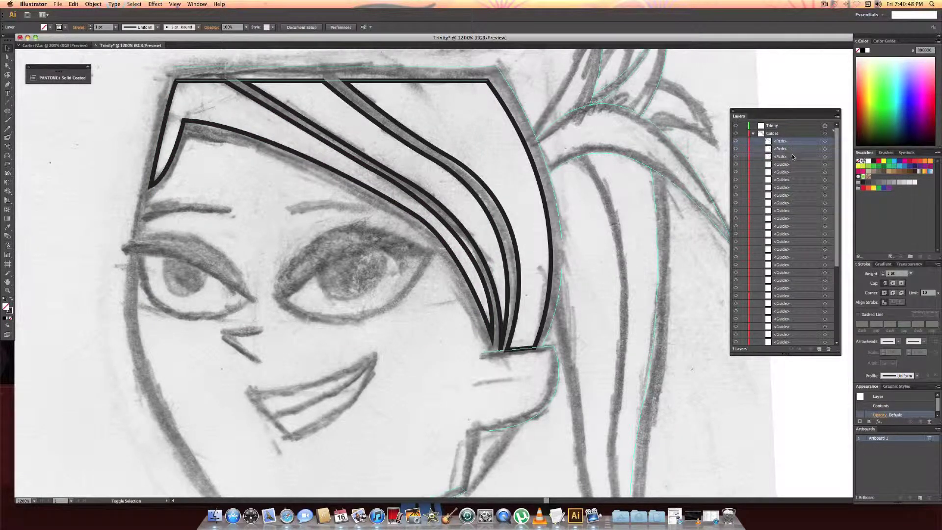
- Re-expand Guides and reselect the hair paths one by one, keeping the Trinity layer name
left_click(753, 131)
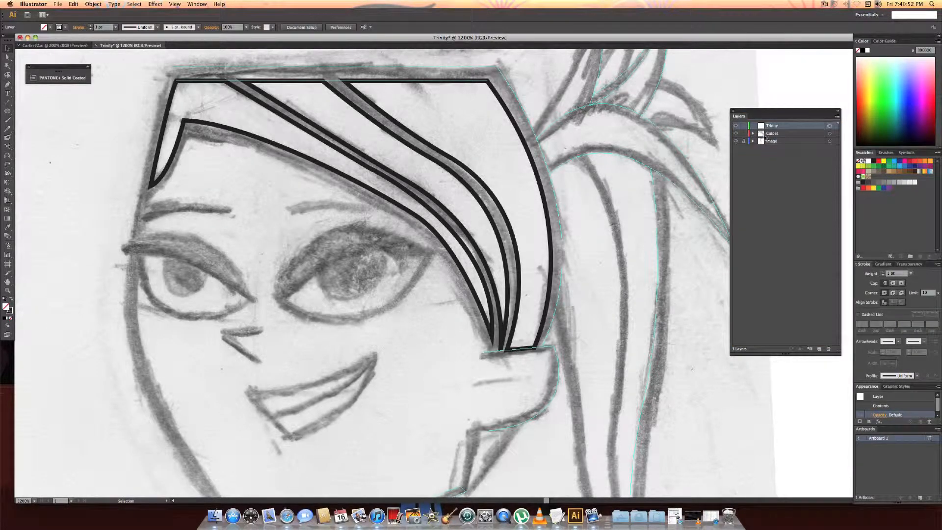
left_click(752, 134)
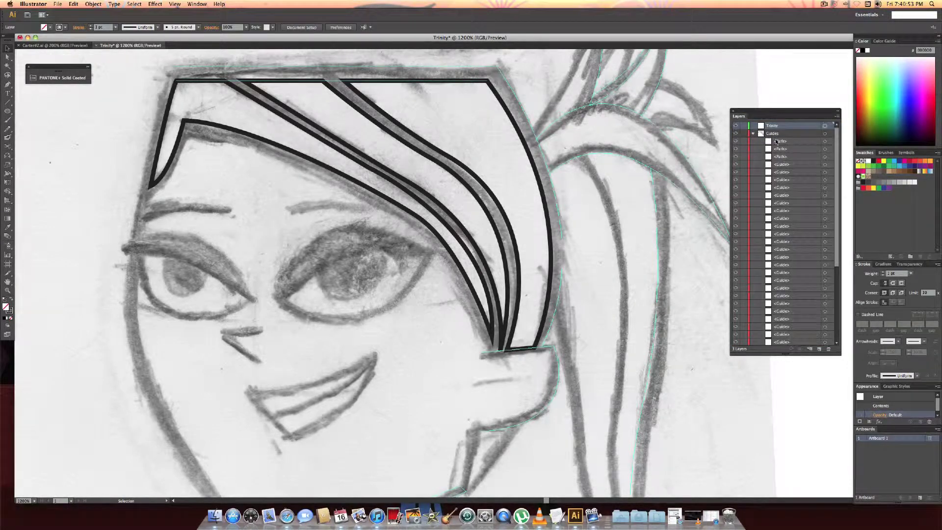
left_click(825, 142)
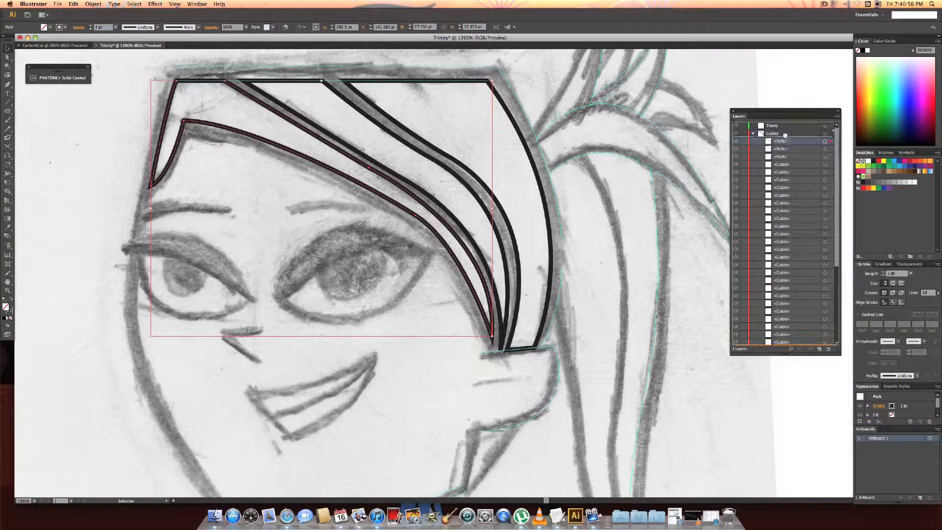
double_click(775, 127)
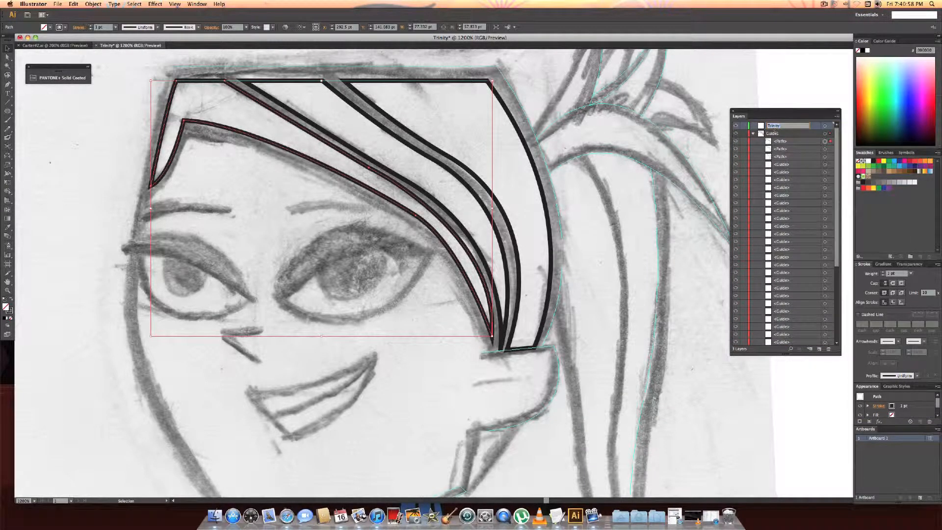
key("Return")
left_click(772, 149)
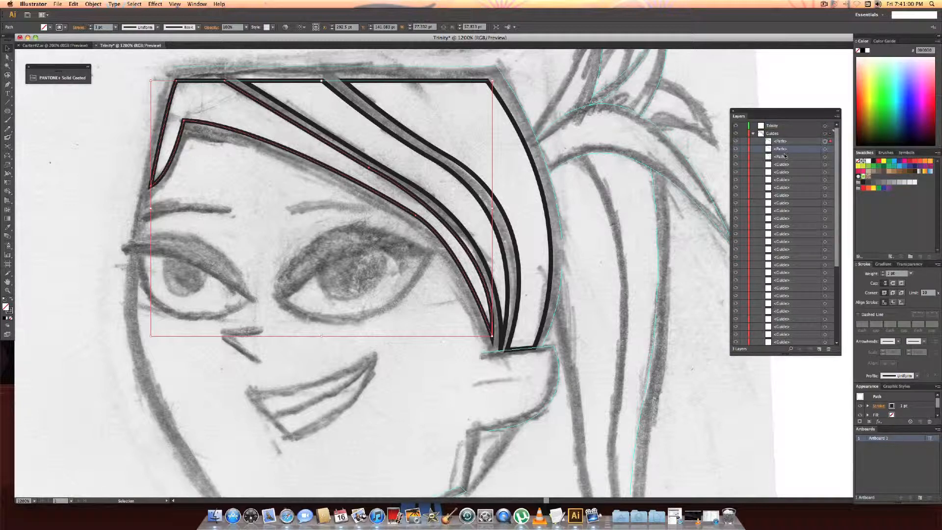
left_click(784, 156)
left_click(777, 166)
left_click(656, 206)
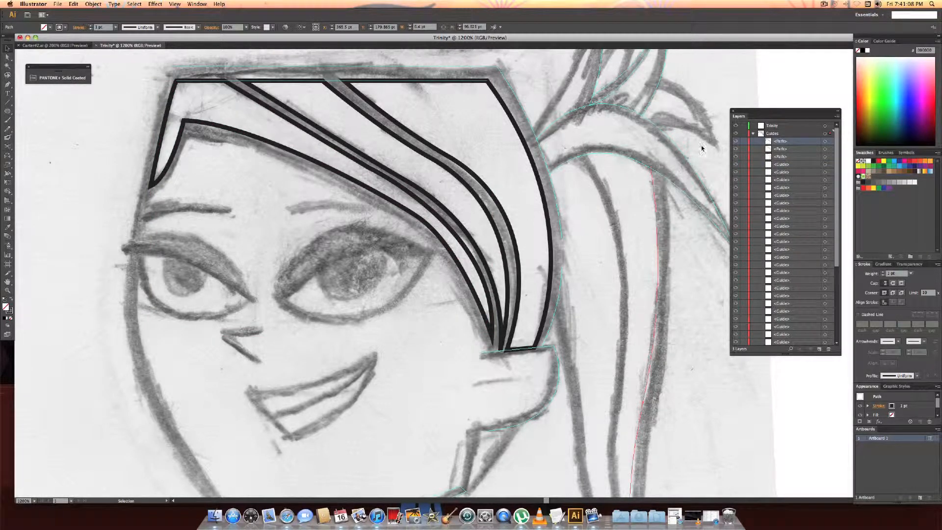
scroll(752, 156, "down", 1)
scroll(751, 157, "down", 5)
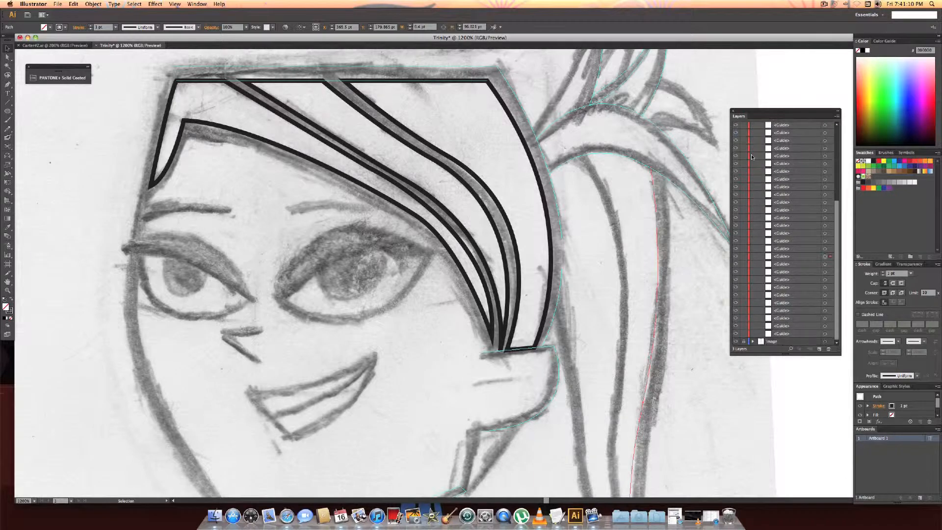
scroll(744, 338, "up", 6)
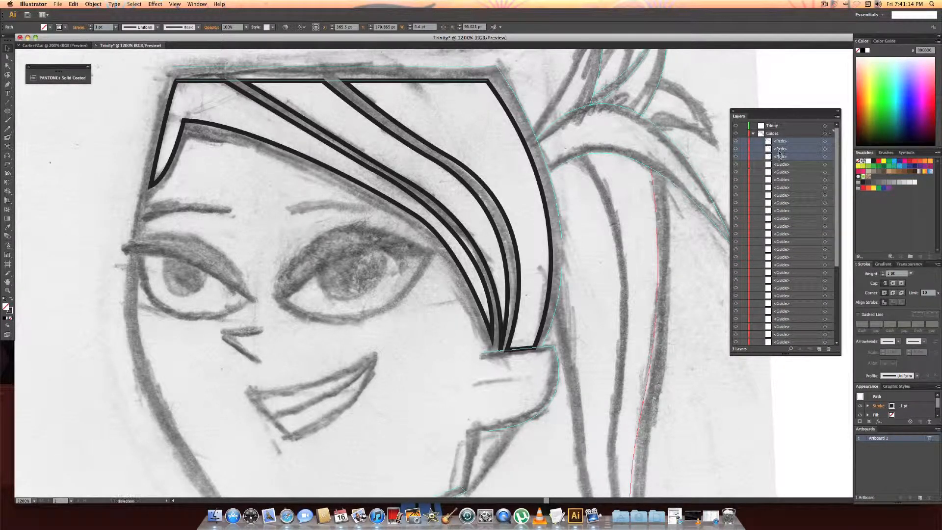
- Drag the three hair paths into the Trinity layer, collapse Guides and clear the selection
left_click(780, 157, "shift")
left_click_drag(775, 126, 777, 127)
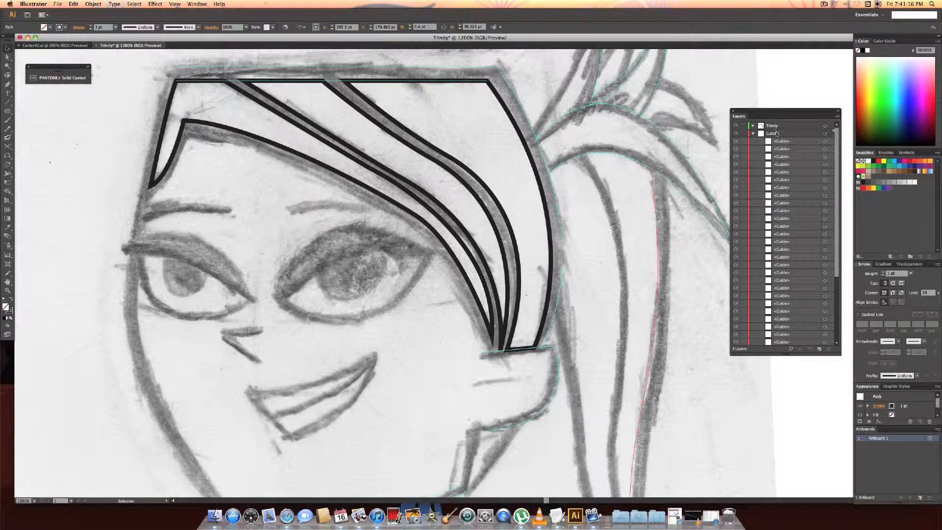
left_click(752, 133)
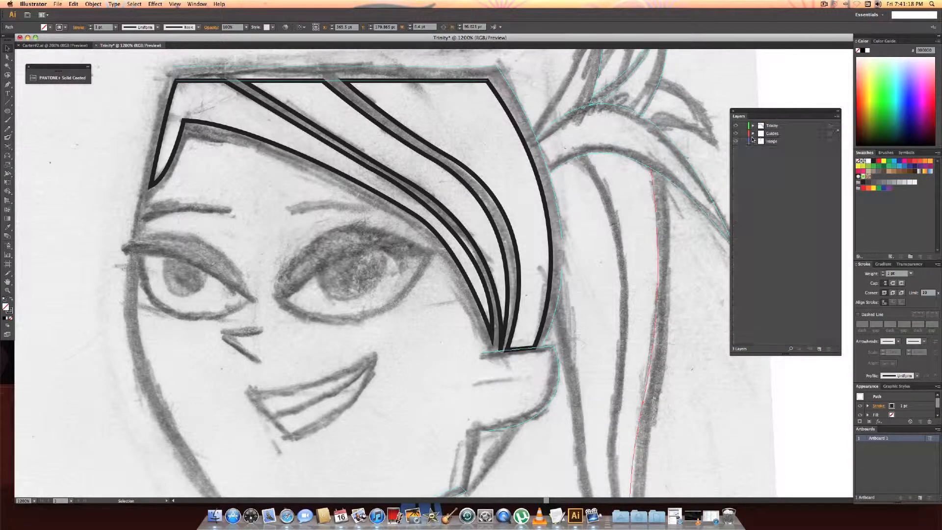
key("super+shift+a")
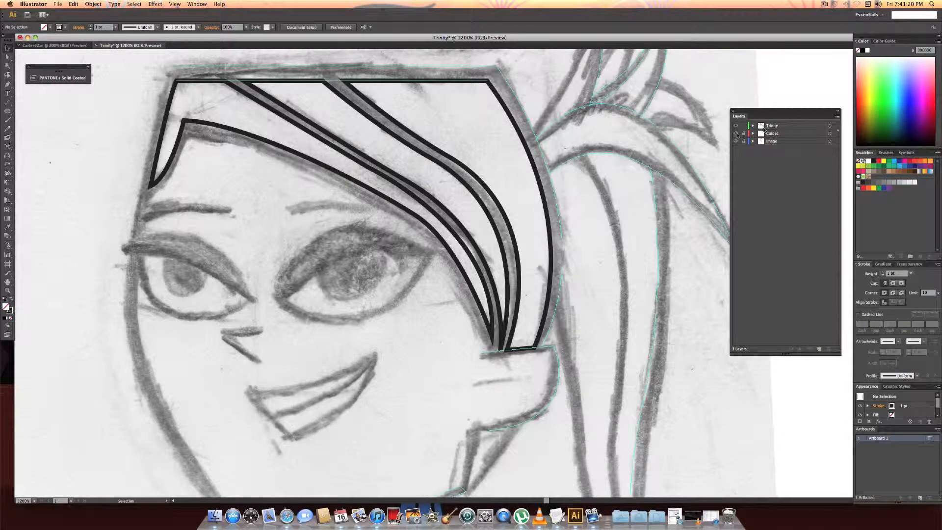
- On the Trinity layer, trace the curved face edge from eyebrow to jaw with the Pen tool
left_click(771, 127)
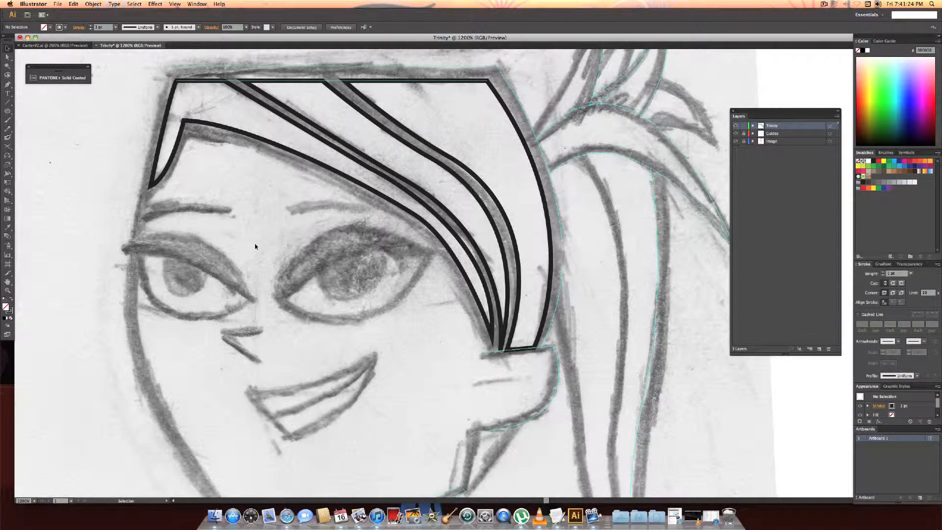
key("p")
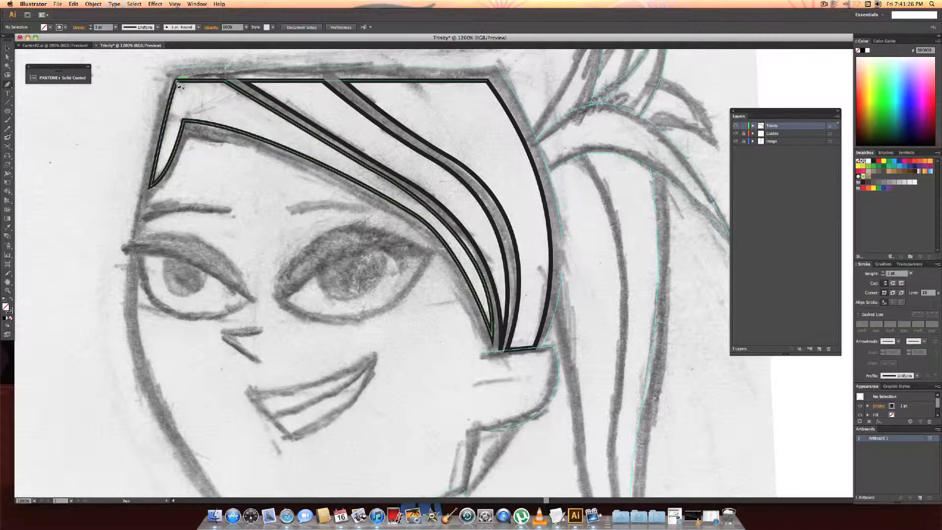
left_click(178, 83)
left_click_drag(226, 223, 218, 173)
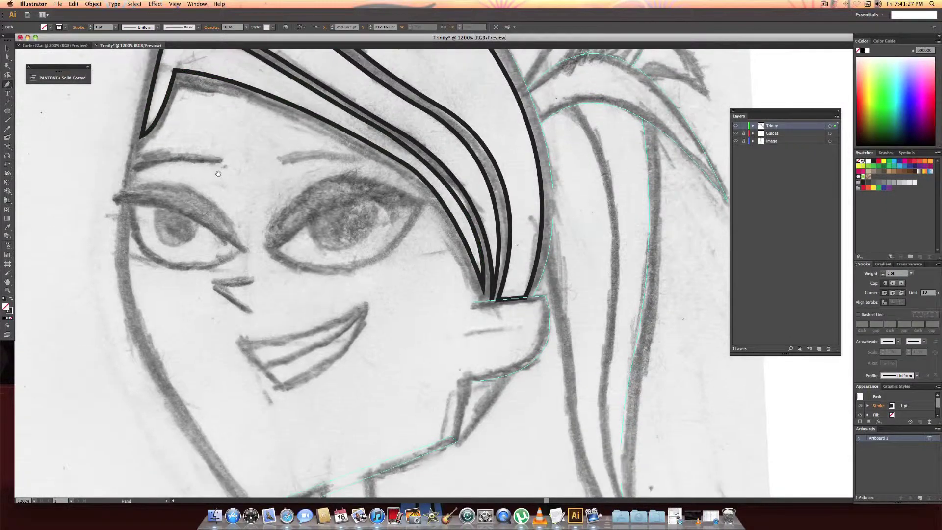
left_click(131, 204)
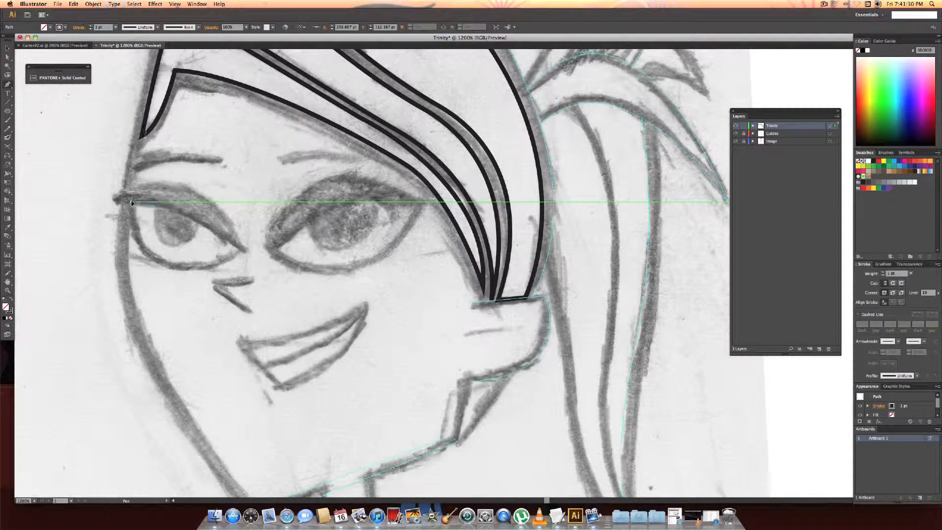
left_click_drag(126, 241, 123, 250)
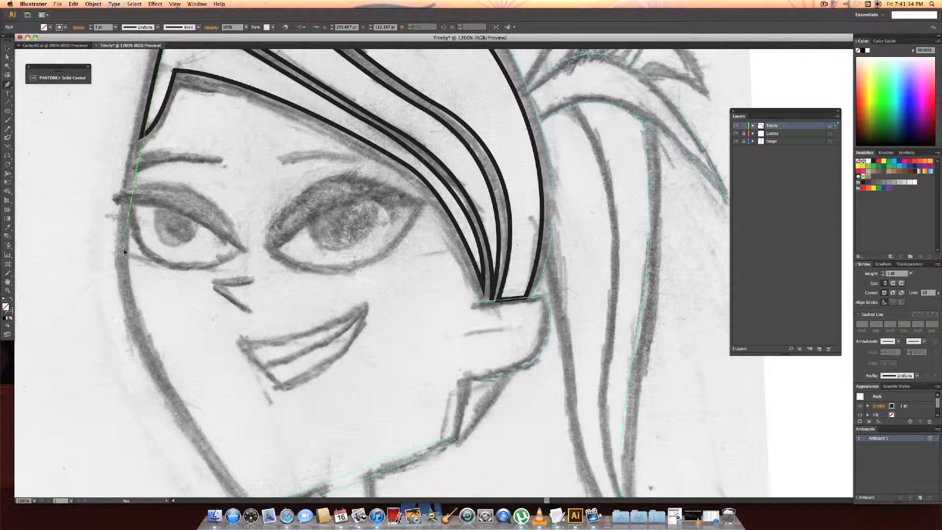
left_click_drag(123, 250, 123, 251)
scroll(166, 272, "down", 3)
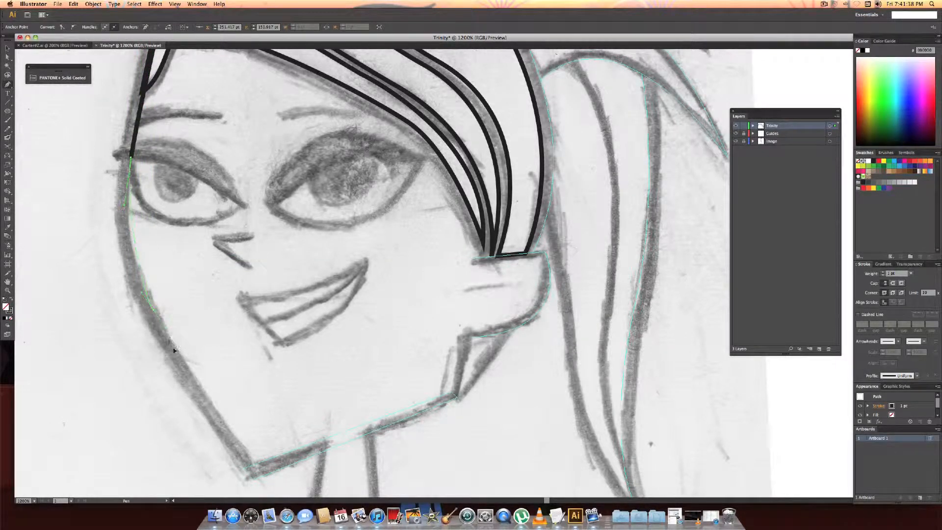
left_click_drag(176, 352, 181, 360)
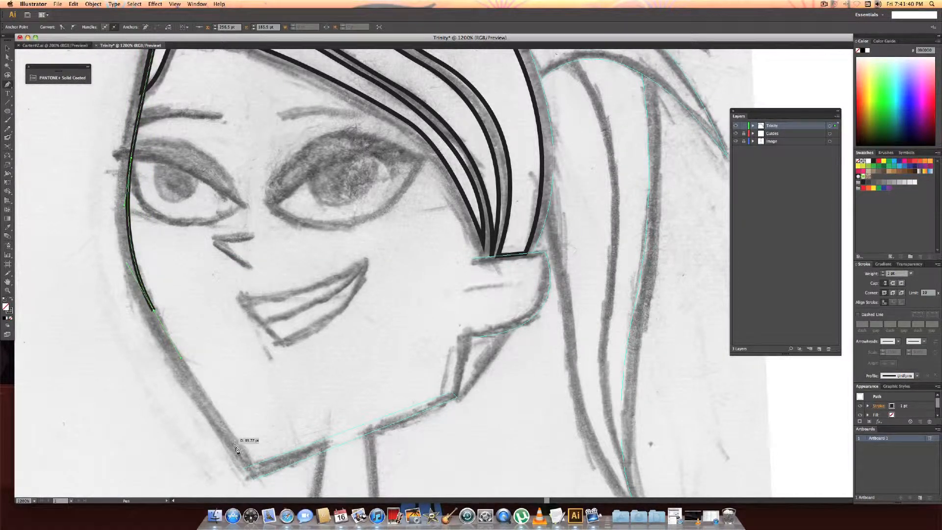
left_click(257, 465)
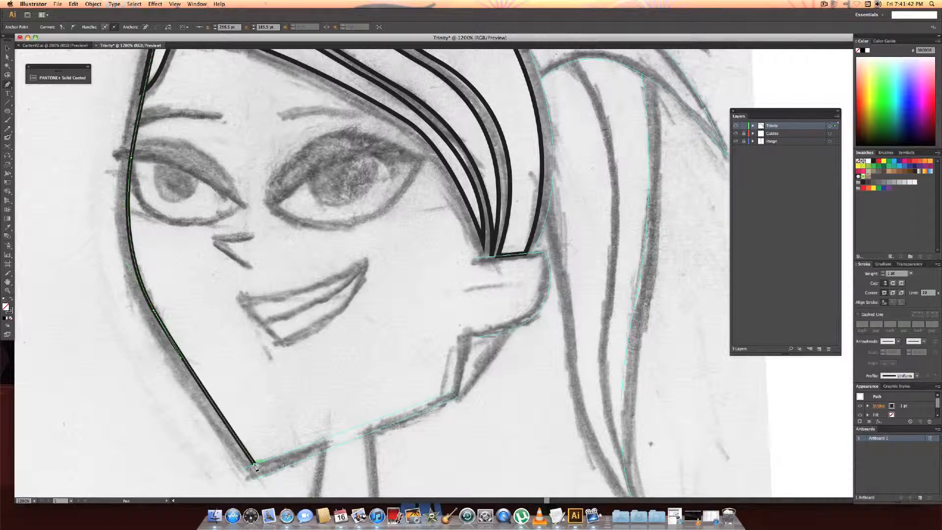
key("v")
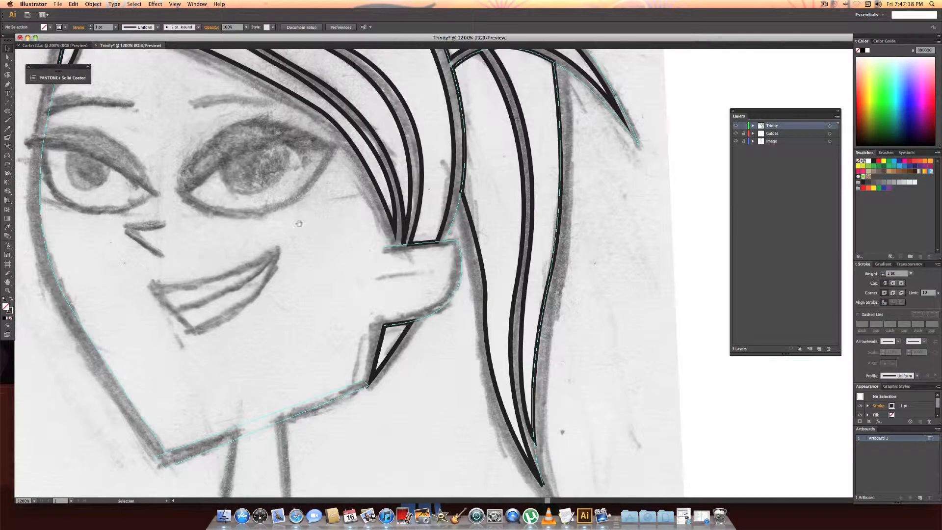
scroll(299, 224, "up", 5)
- Shift-select all hair strands, spikes and the chin triangle and group them with Cmd+G
left_click(322, 254)
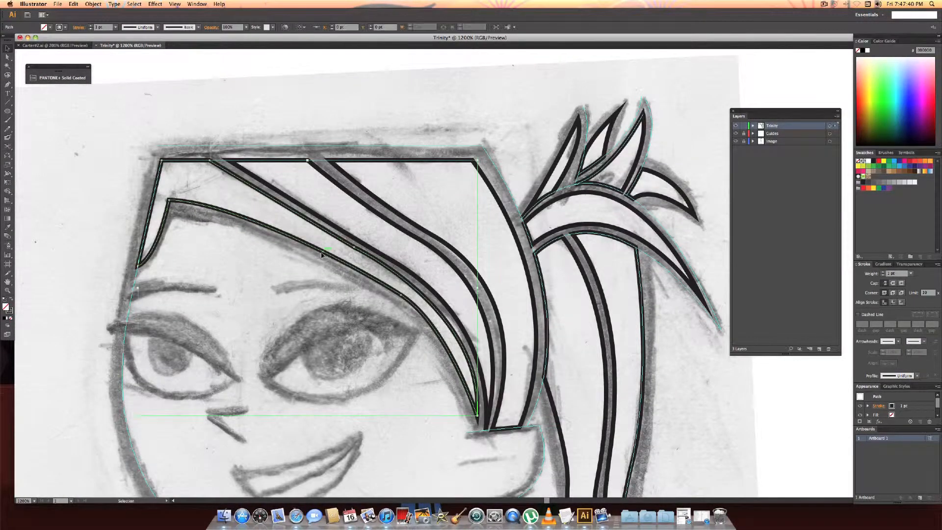
left_click(401, 230, "shift")
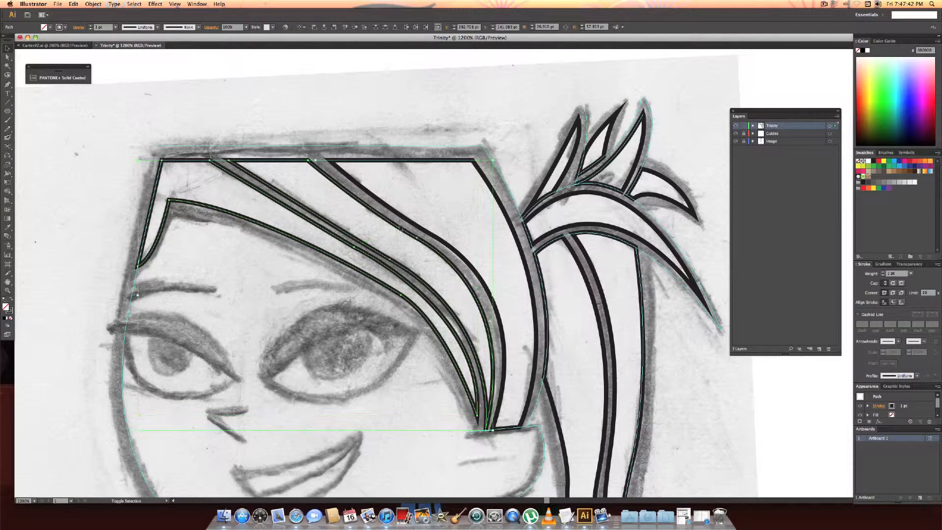
left_click(493, 217, "shift")
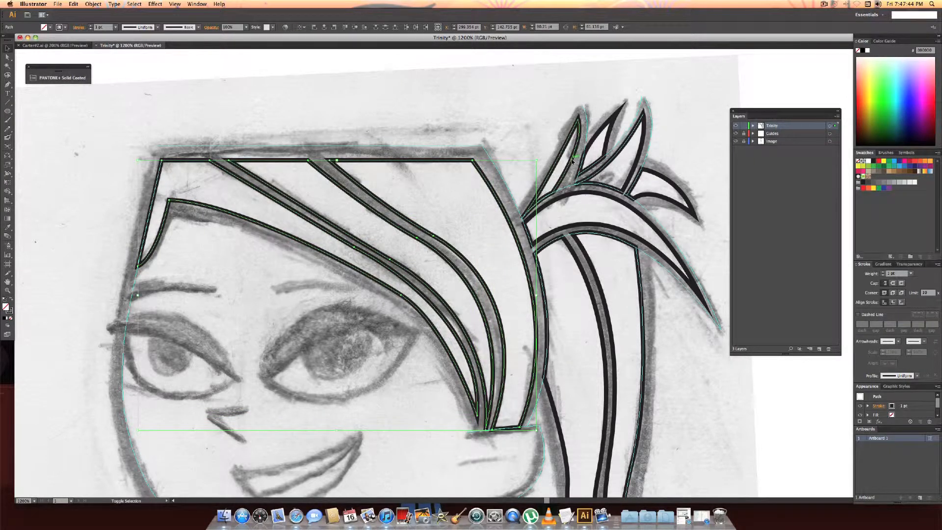
left_click(593, 147, "shift")
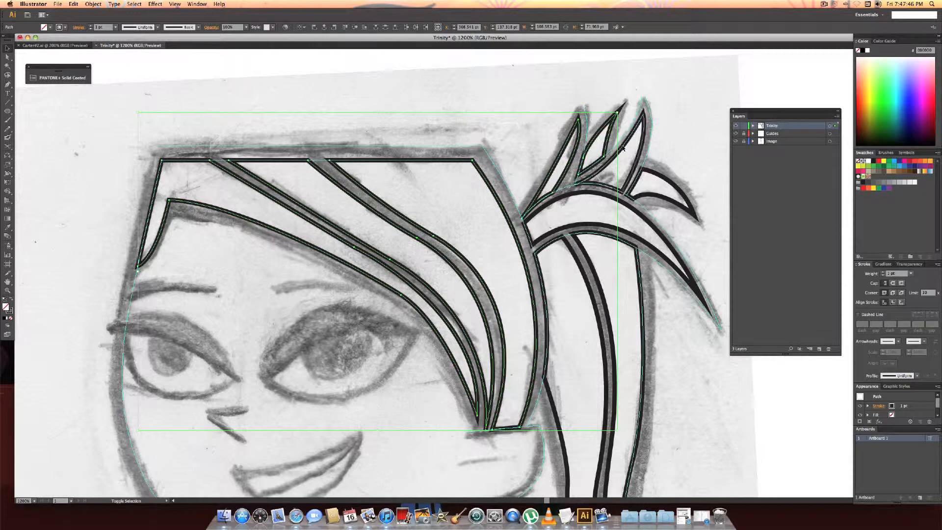
left_click(638, 213, "shift")
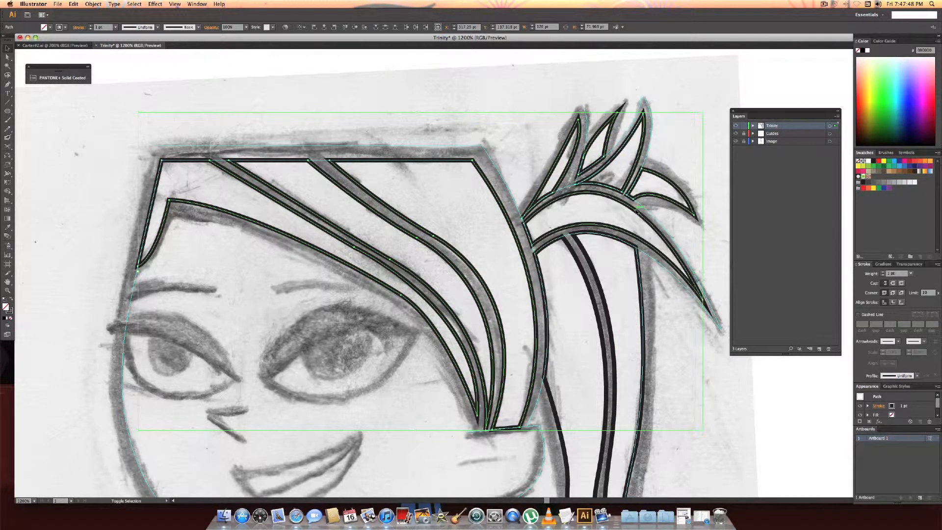
left_click(579, 254, "shift")
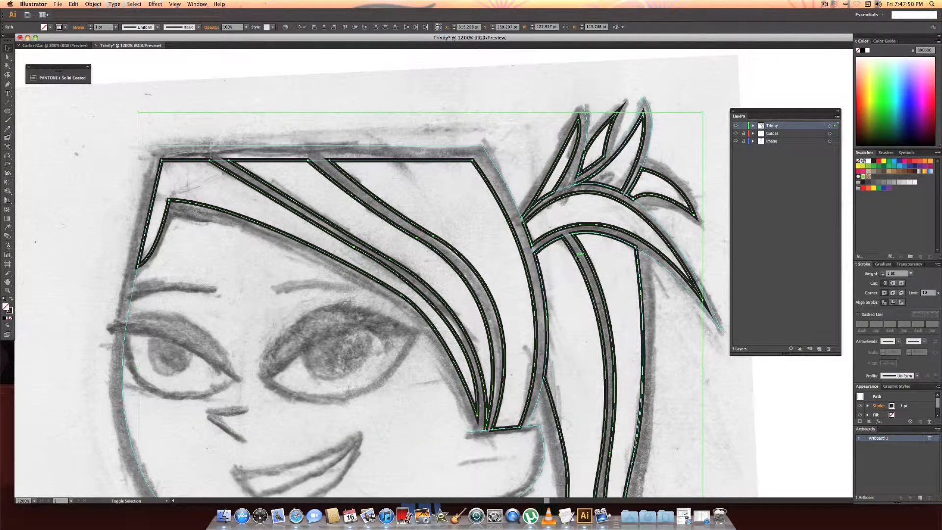
left_click_drag(552, 341, 540, 202)
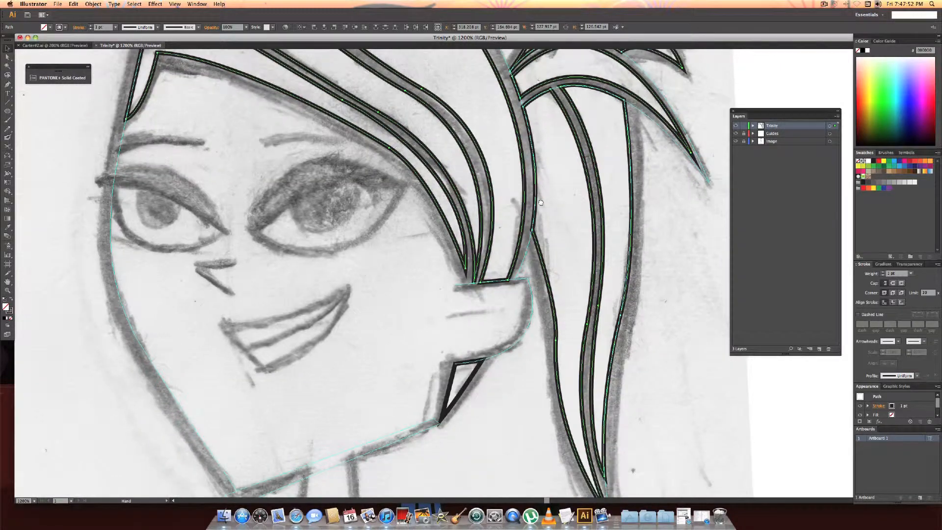
left_click(466, 390, "shift")
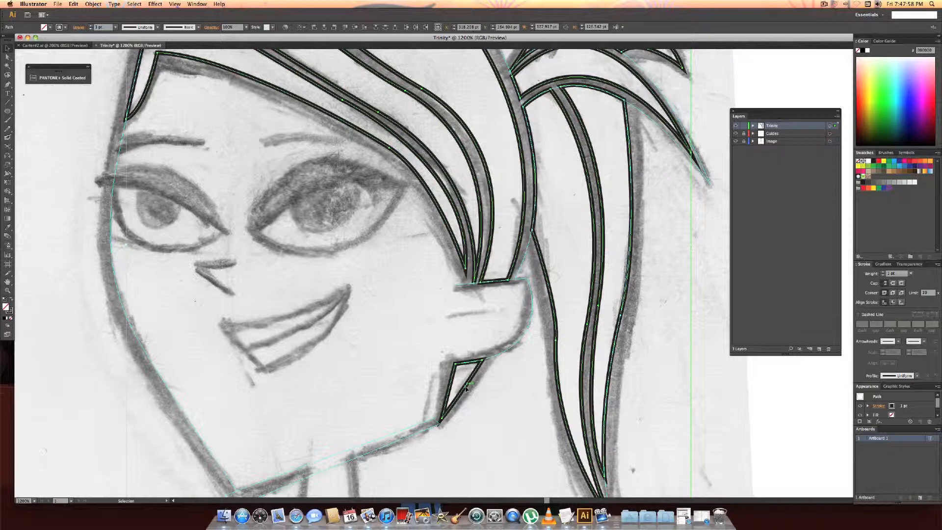
key("super+g")
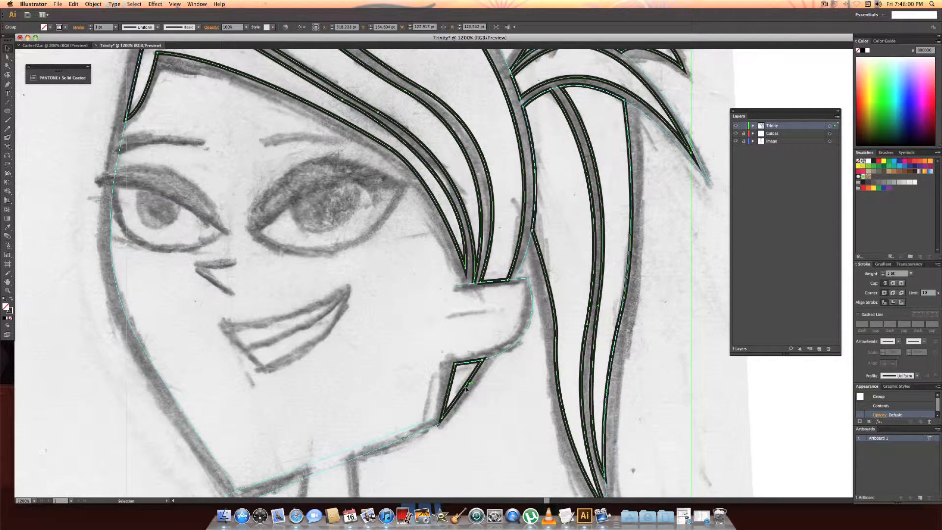
- Dismiss the Object menu, deselect the hair group and begin a new Pen path at the face
left_click(93, 3)
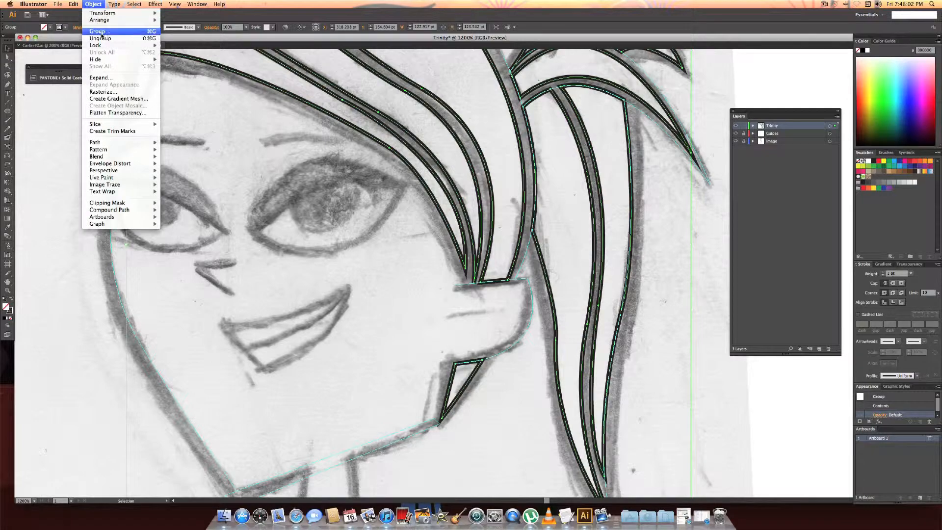
left_click(296, 297)
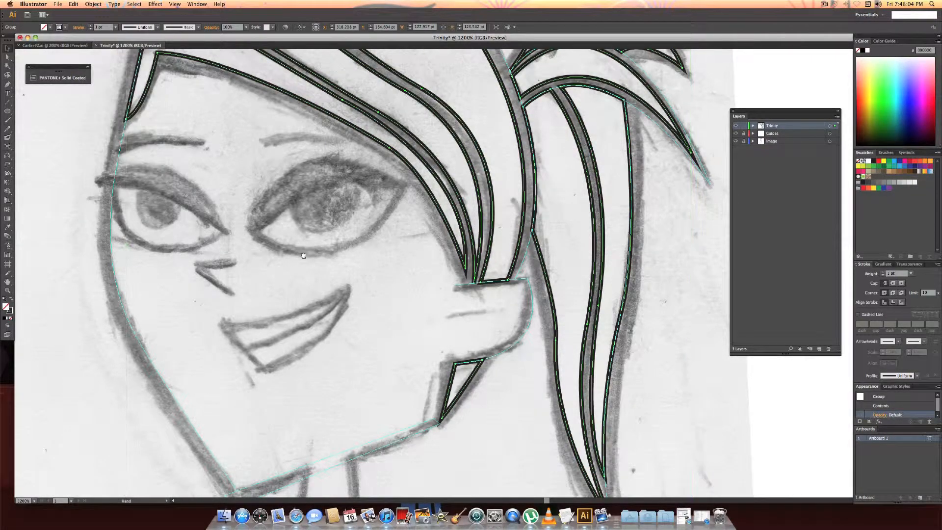
scroll(296, 298, "up", 5)
key("p")
left_click(630, 196)
scroll(515, 272, "down", 5)
scroll(515, 273, "down", 5)
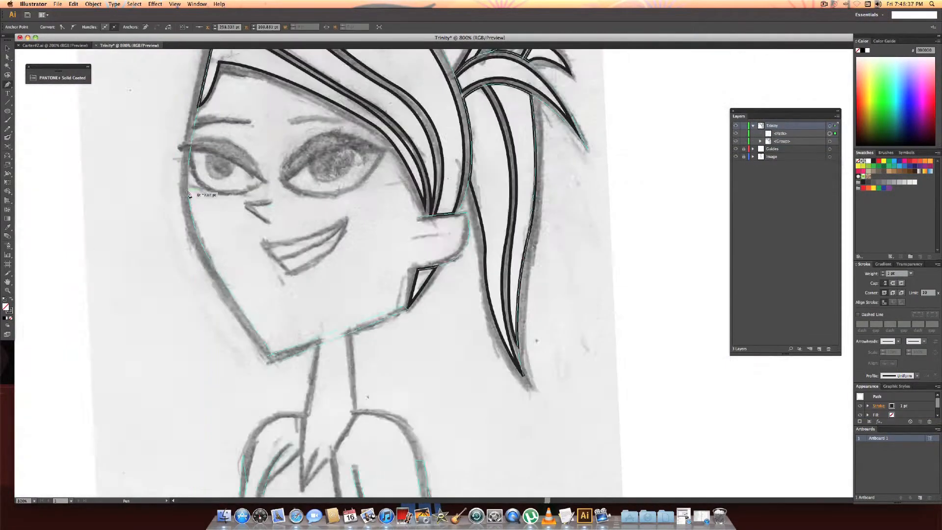
scroll(478, 309, "down", 5)
scroll(433, 343, "down", 5)
scroll(433, 343, "down", 5)
scroll(440, 196, "down", 5)
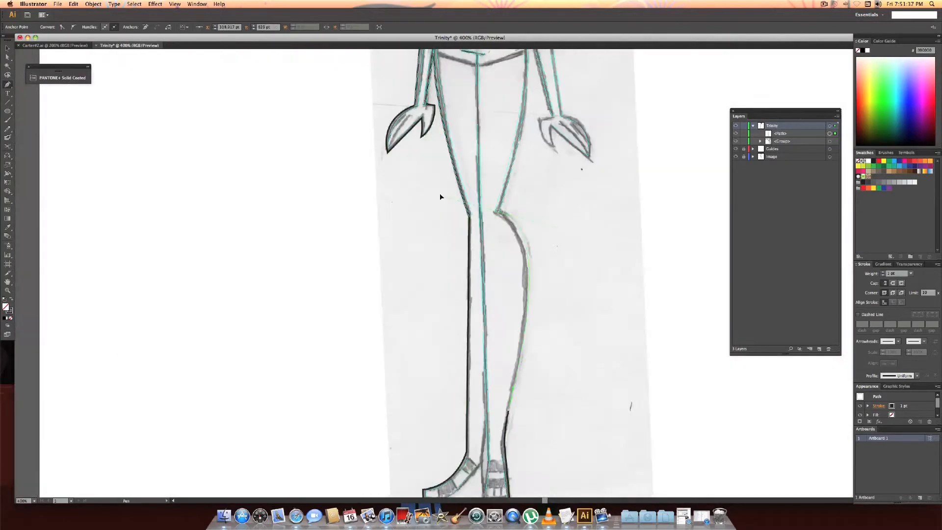
scroll(525, 400, "up", 5)
scroll(433, 252, "up", 3)
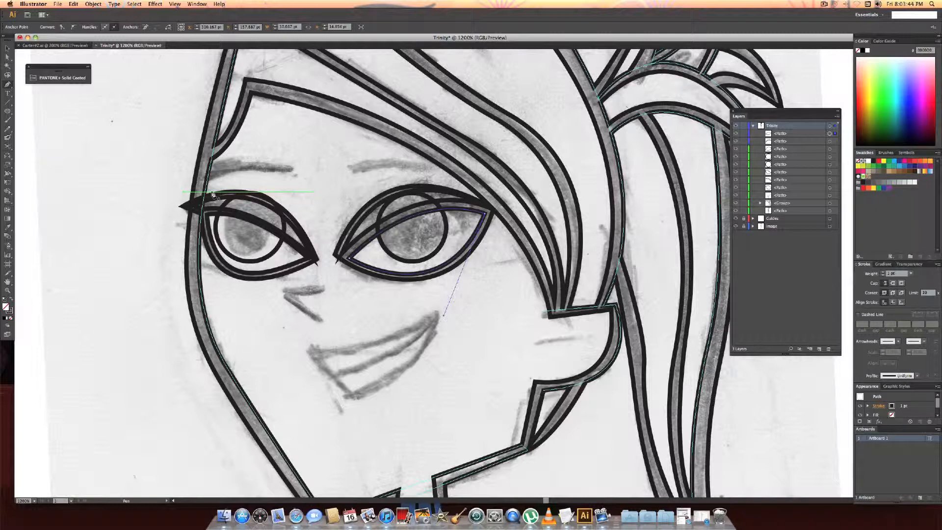
- Return to the Selection tool and deselect the finished right eye outline
key("v")
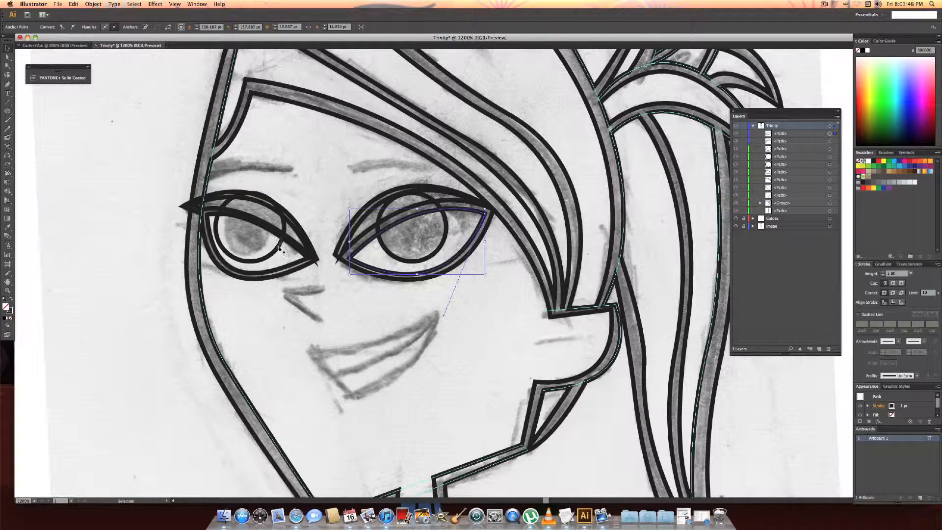
left_click(348, 291)
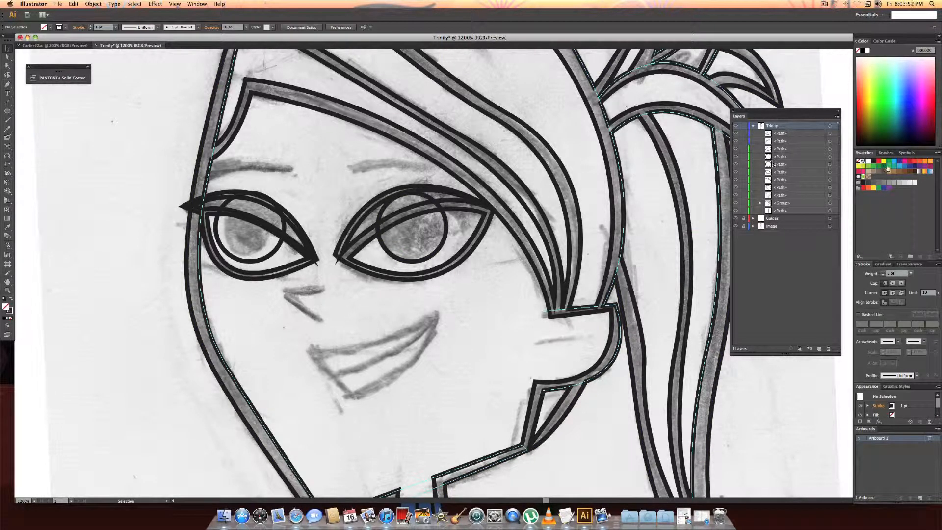
left_click(84, 67)
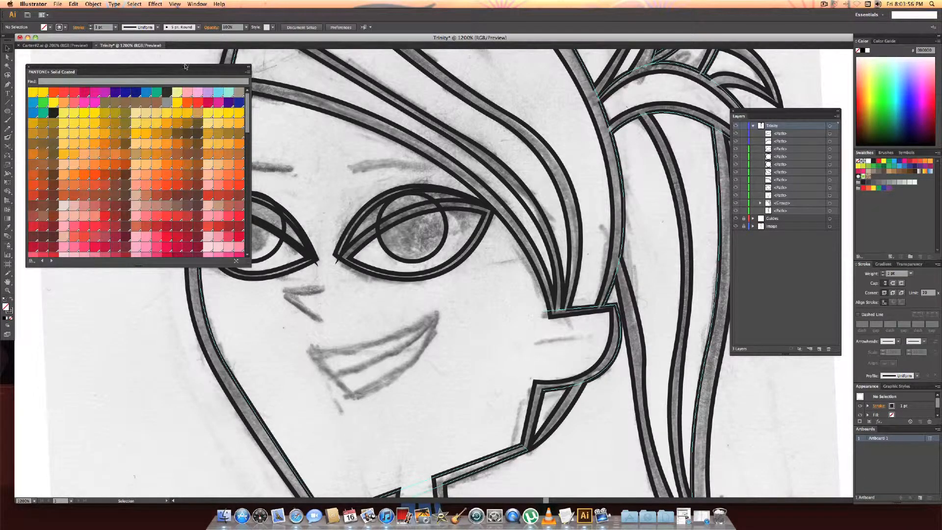
left_click_drag(186, 67, 176, 56)
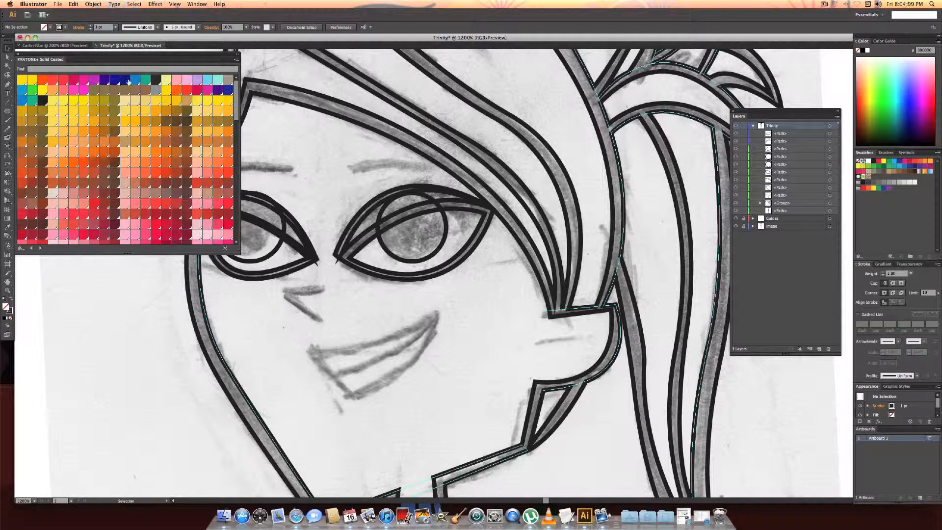
left_click_drag(179, 54, 196, 54)
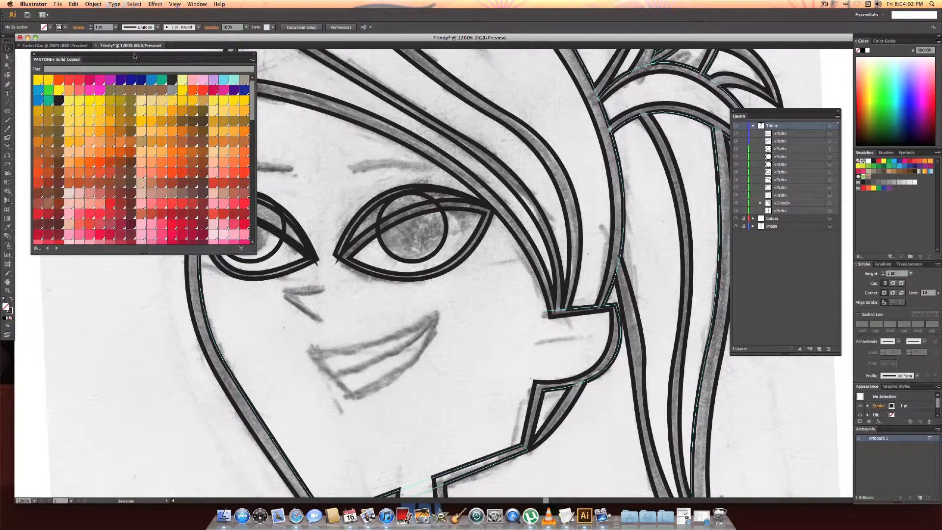
left_click(50, 28)
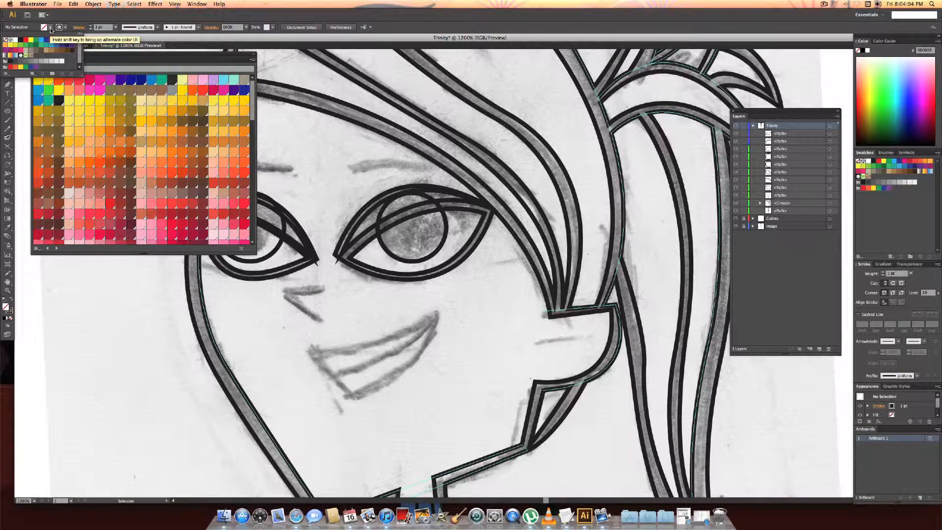
left_click(25, 31)
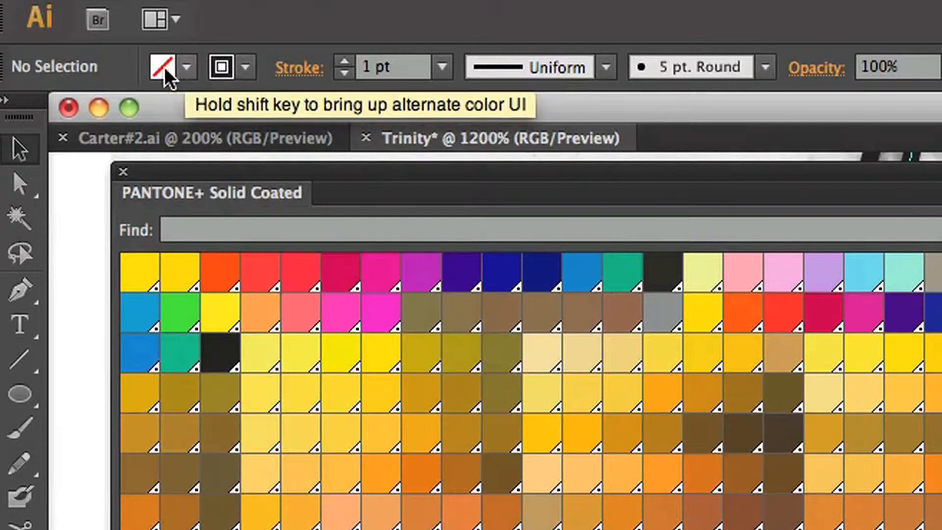
left_click(184, 67)
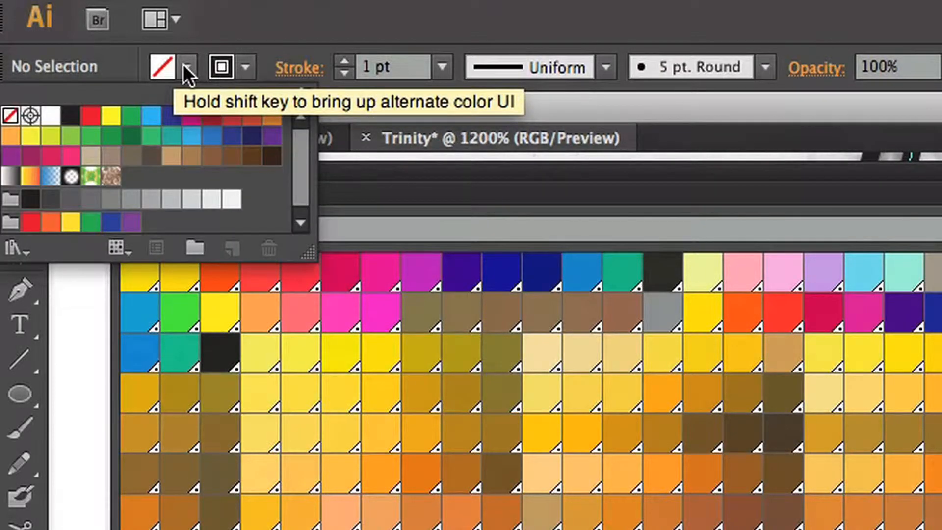
left_click(22, 242)
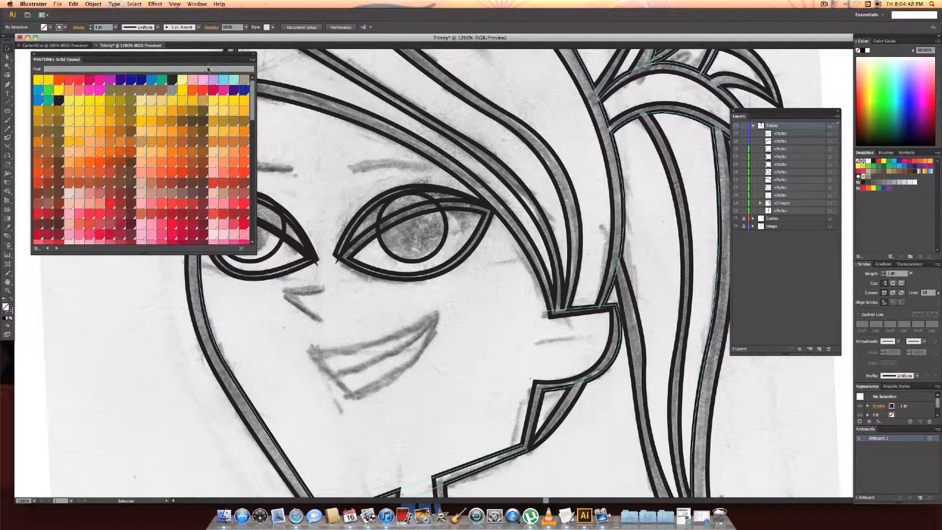
- Show the Pantone swatches as large thumbnails and drag the panel left off the drawing
left_click(253, 61)
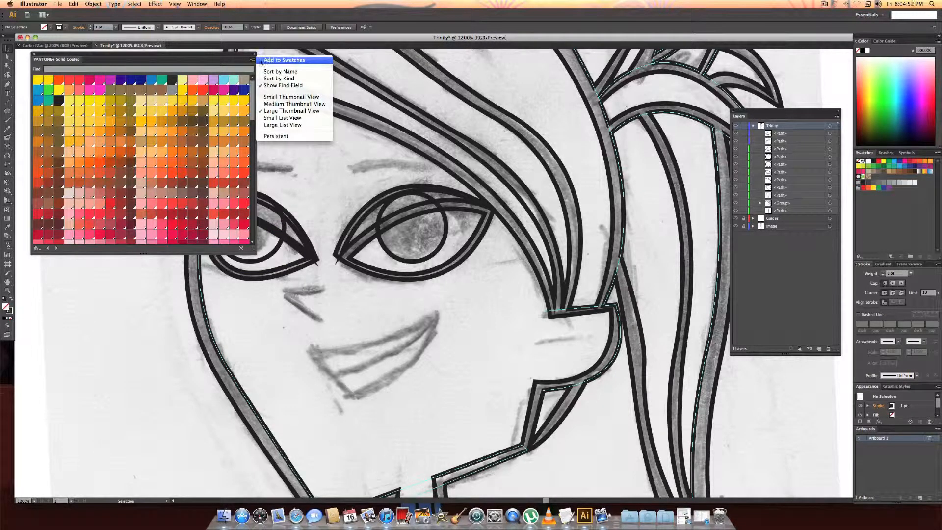
left_click(285, 105)
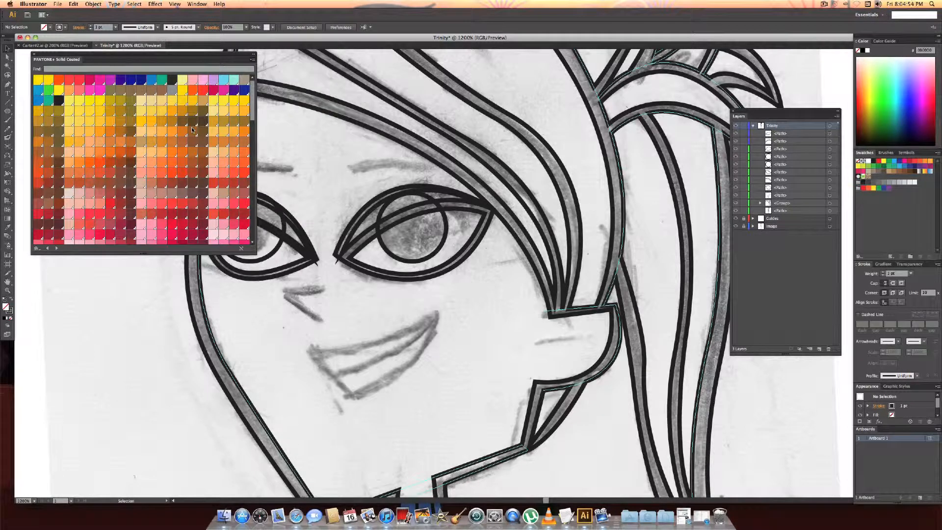
left_click(254, 61)
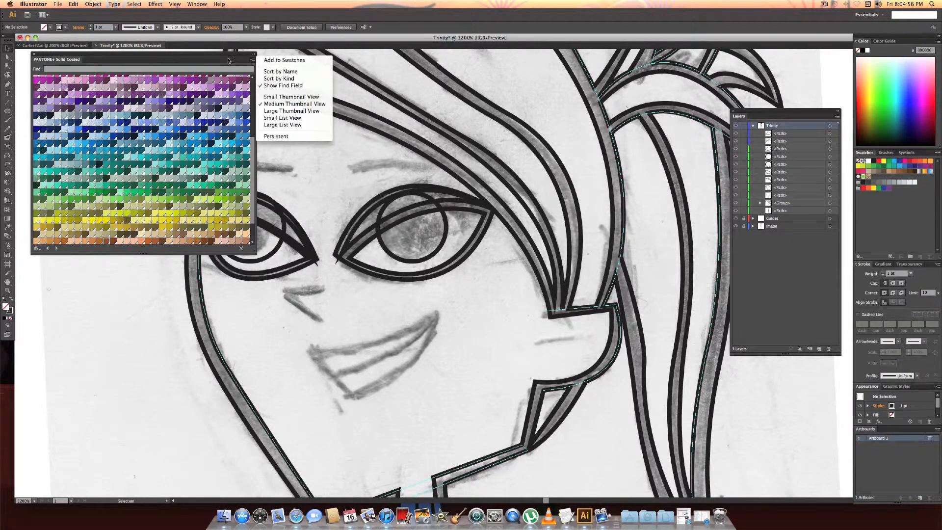
left_click(253, 62)
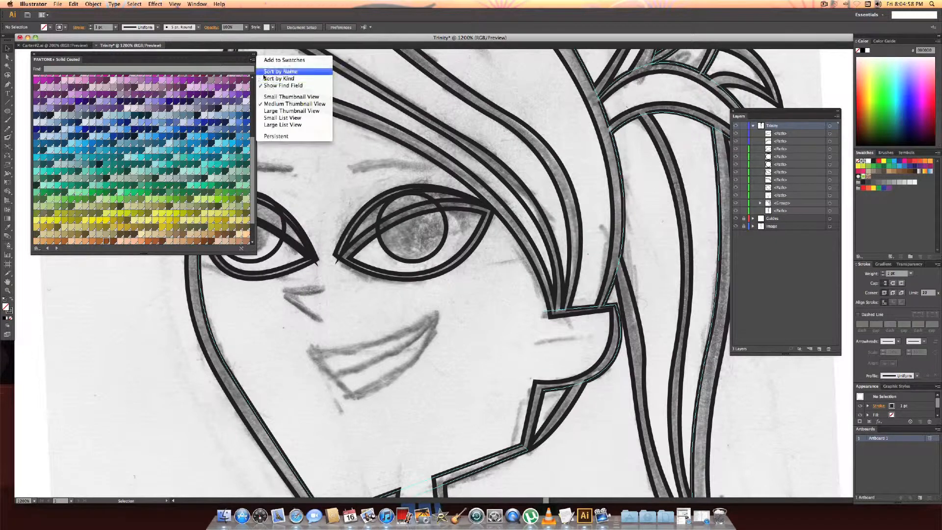
left_click(275, 111)
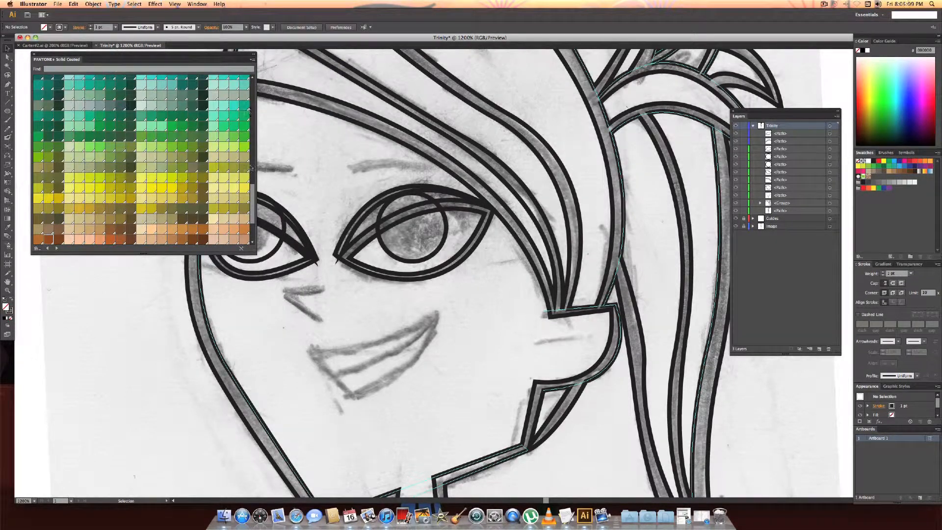
left_click_drag(252, 190, 252, 90)
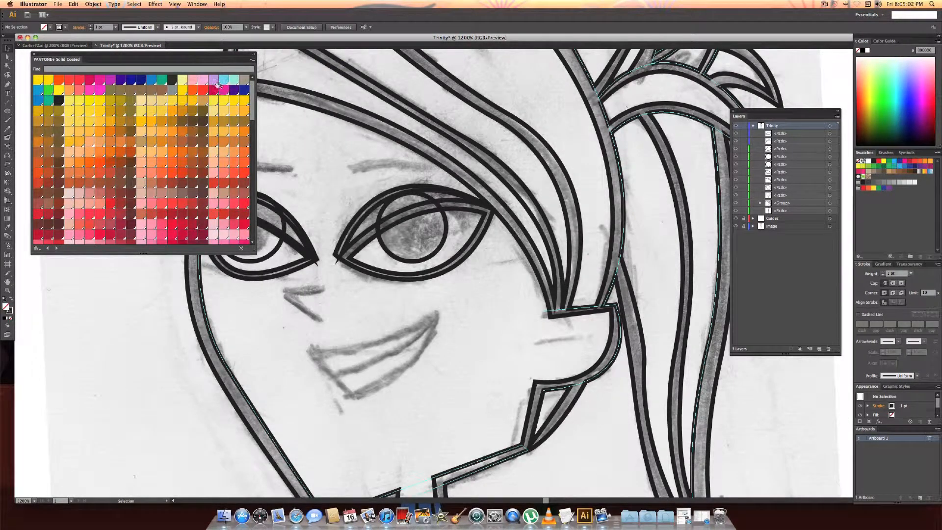
left_click_drag(209, 50, 150, 50)
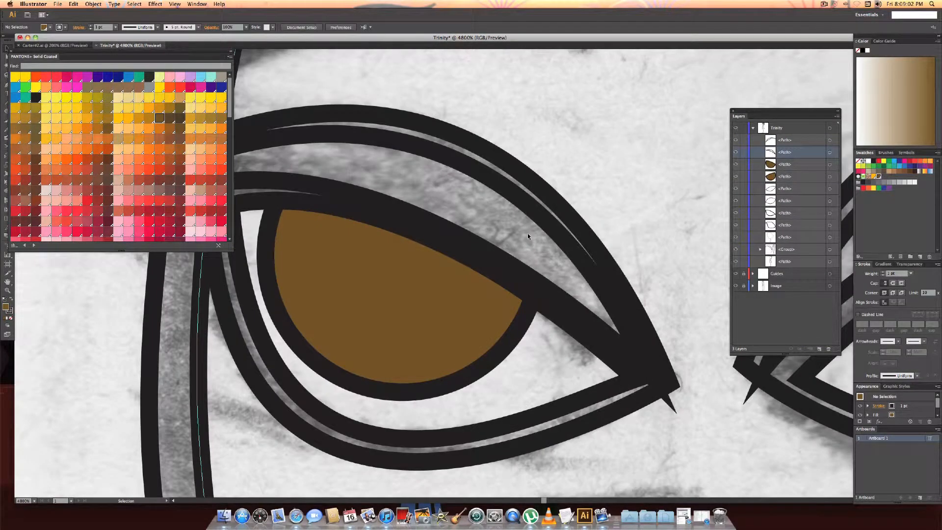
scroll(528, 233, "down", 2, "alt")
scroll(527, 233, "down", 2, "alt")
scroll(528, 234, "down", 2, "alt")
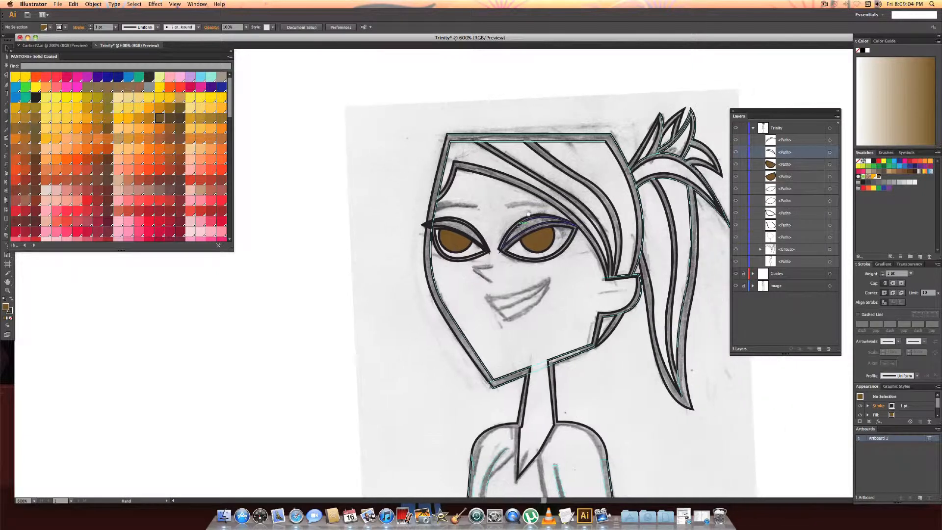
scroll(528, 214, "up", 1, "alt")
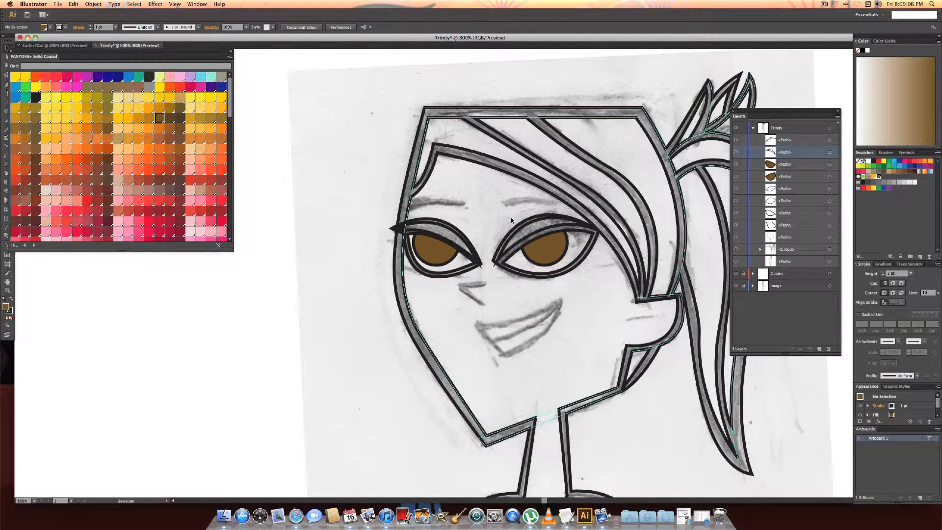
- Fill the right and left eye outline shapes with white from the swatches, then deselect
left_click(578, 234)
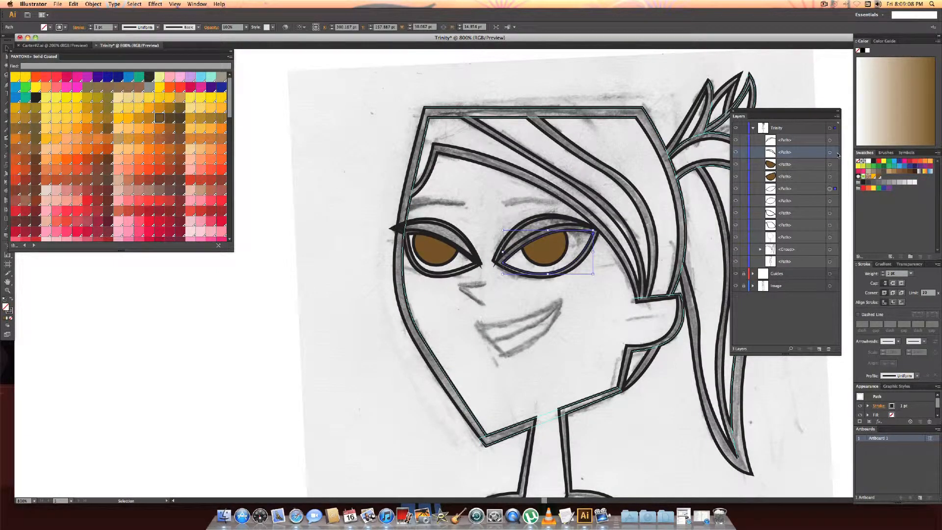
left_click(867, 163)
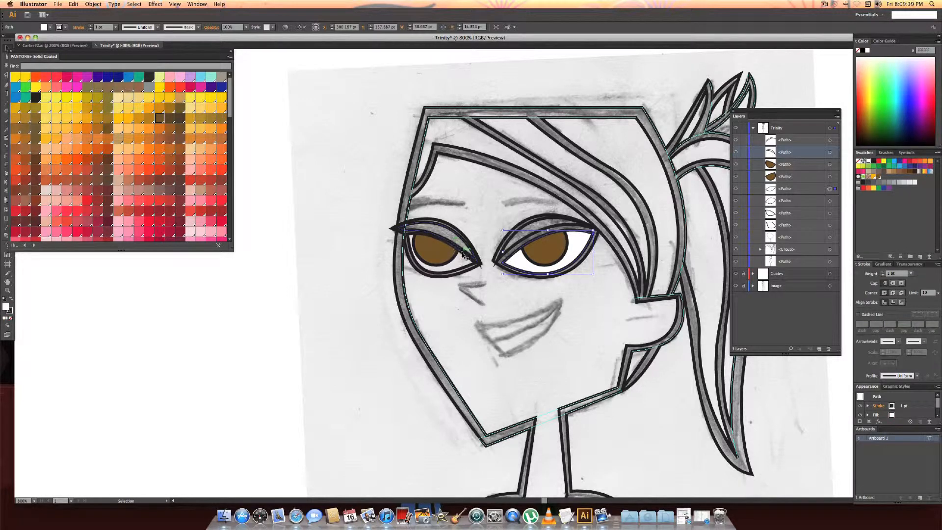
left_click(477, 259)
left_click(866, 162)
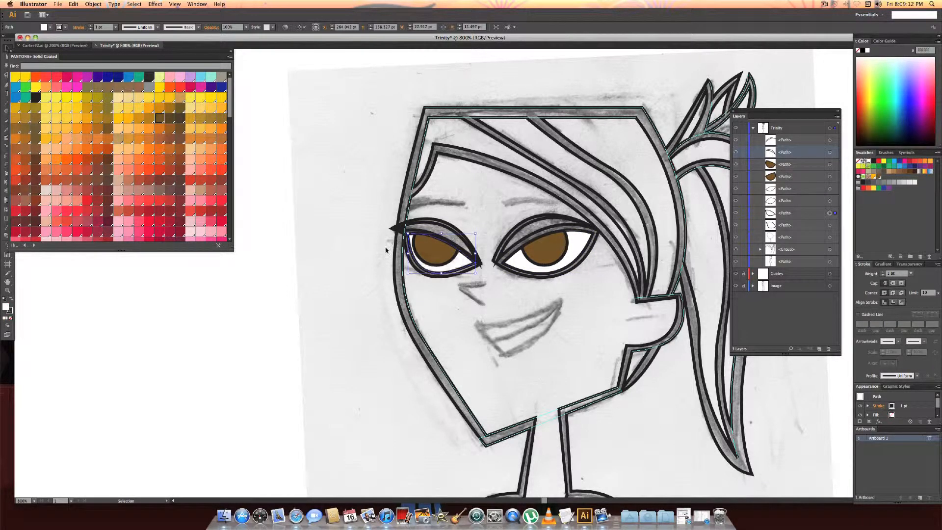
left_click(213, 263)
scroll(277, 267, "right", 2)
scroll(277, 267, "down", 1)
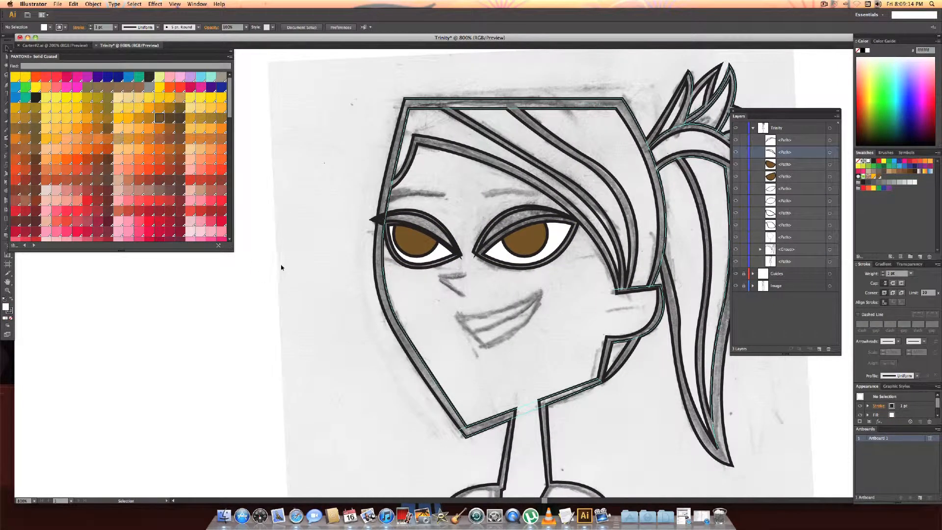
scroll(417, 273, "right", 2)
scroll(417, 273, "down", 1)
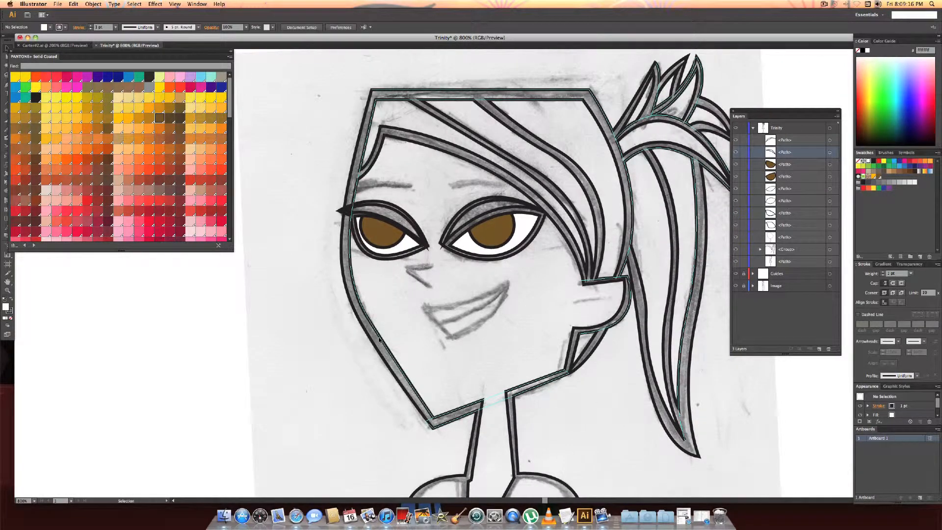
key("p")
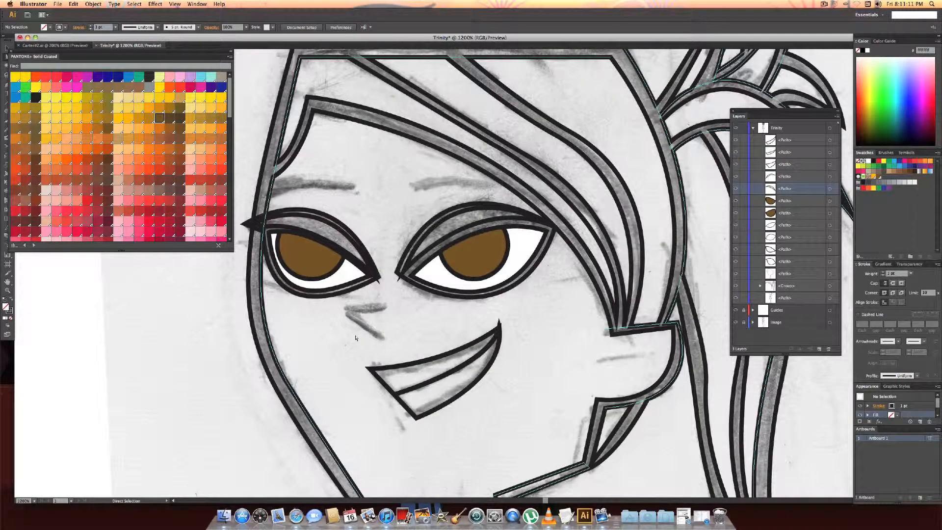
- Trace the V-shaped nose with three Pen clicks at base, tip and upper stroke
left_click(323, 289)
key("p")
key("shift+c")
scroll(351, 319, "up", 2)
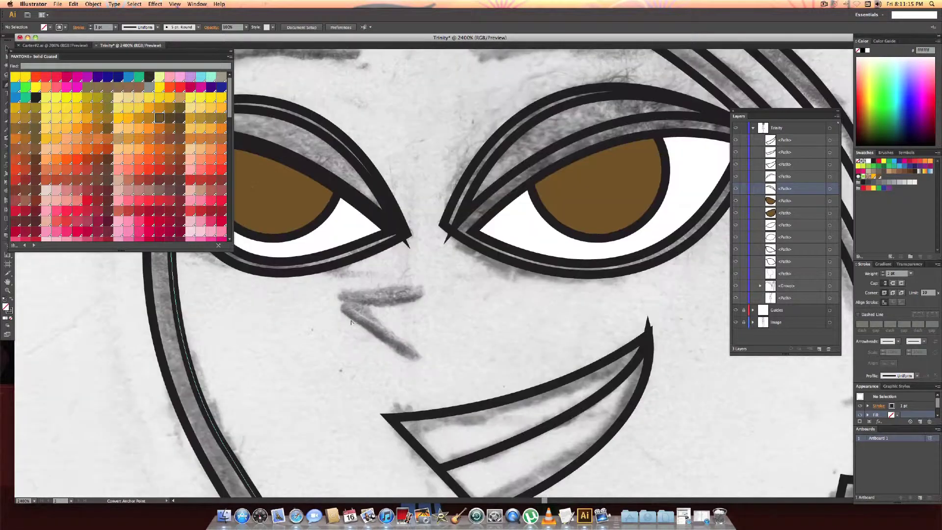
left_click(415, 360)
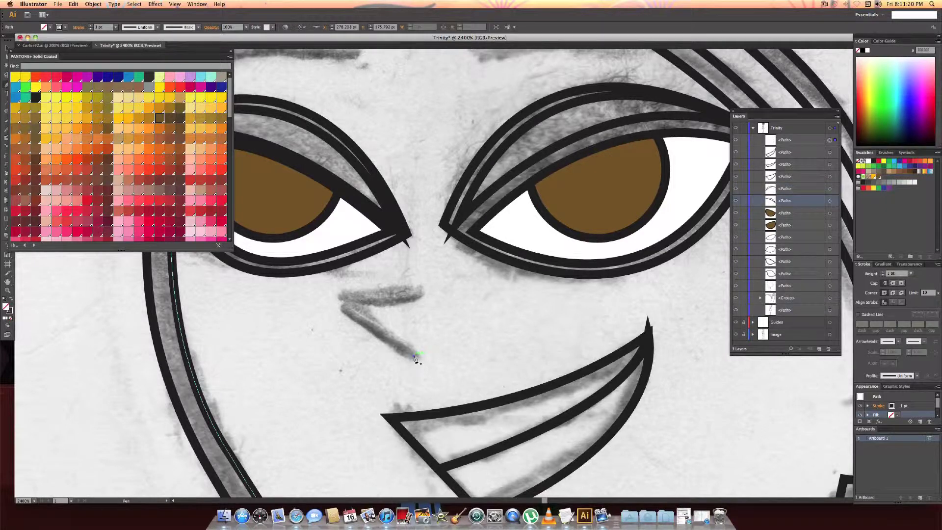
left_click(336, 298)
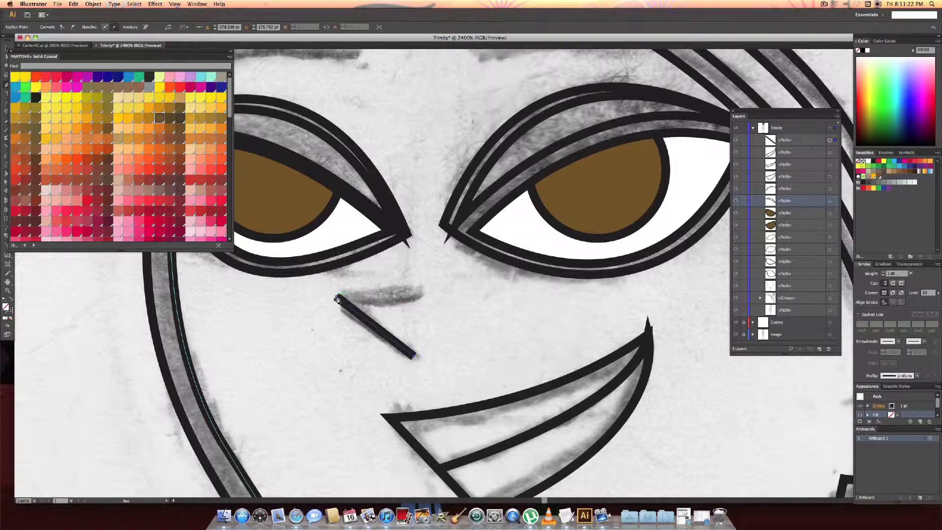
left_click(420, 293)
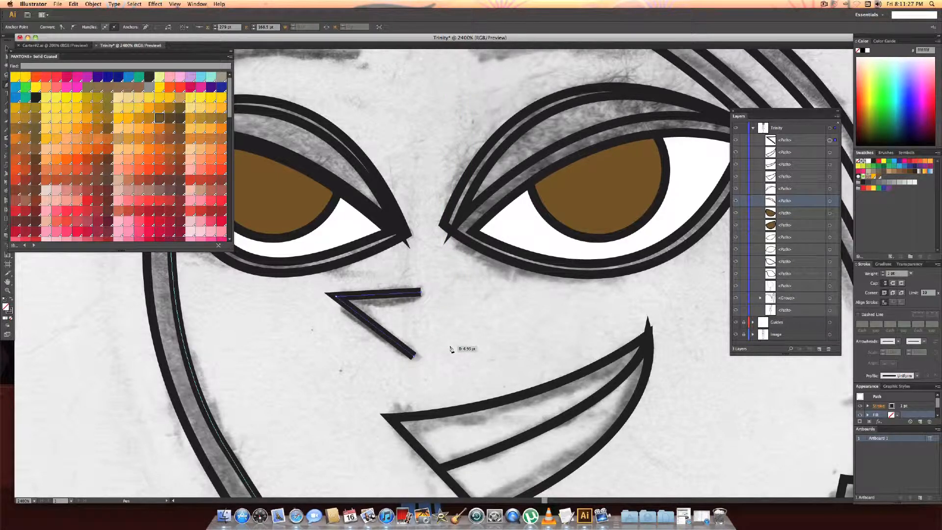
key("v")
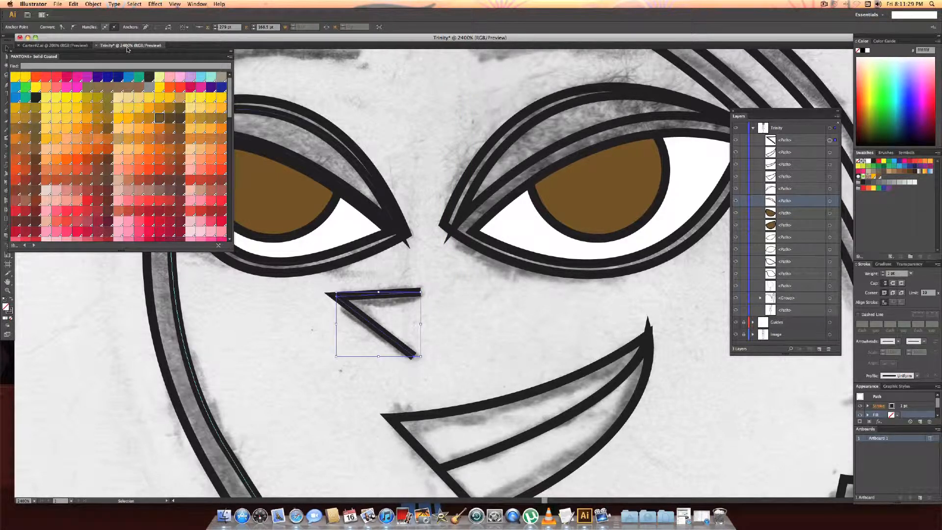
- Convert the nose stroke to a filled shape via Object > Path > Outline Stroke and deselect
left_click(94, 4)
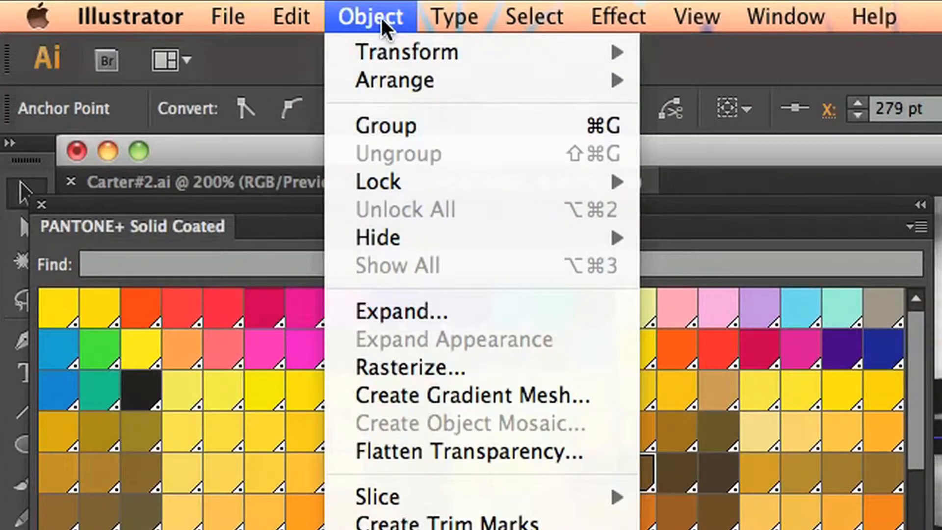
mouse_move(221, 73)
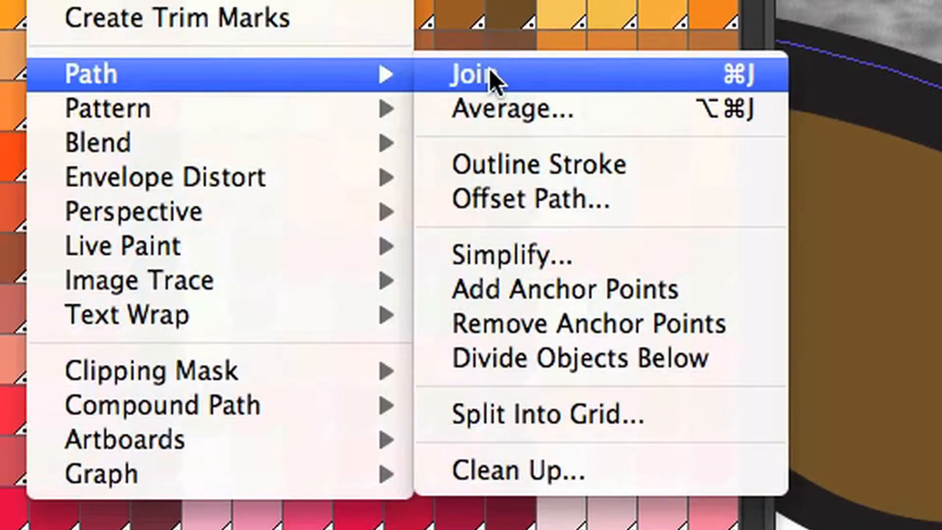
left_click(511, 161)
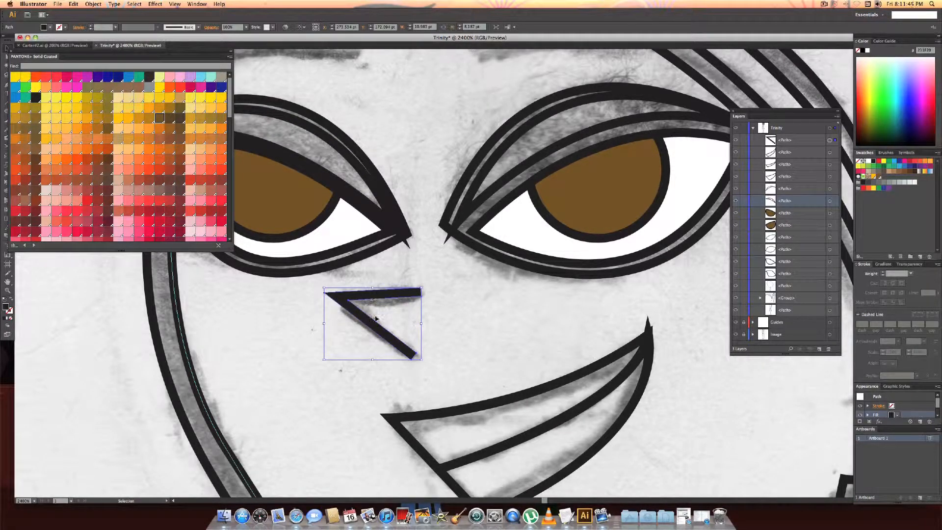
left_click(288, 330)
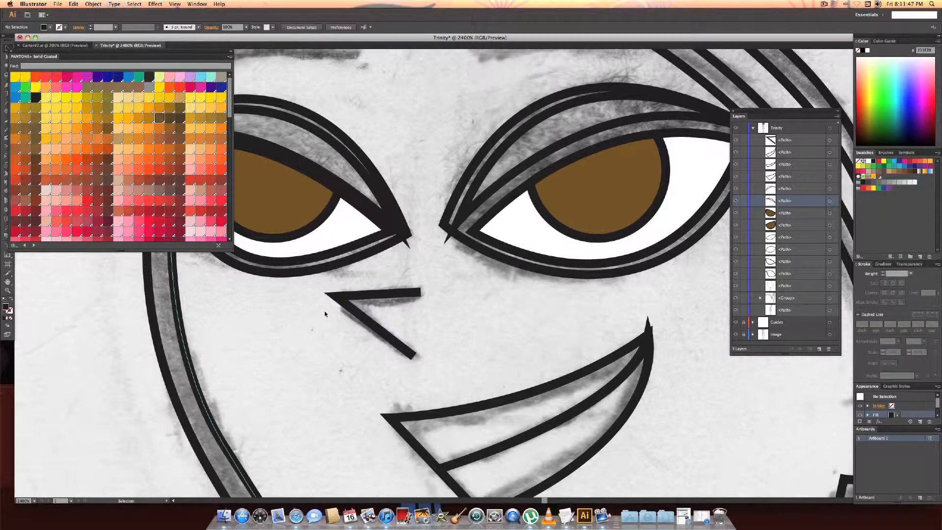
left_click(331, 294)
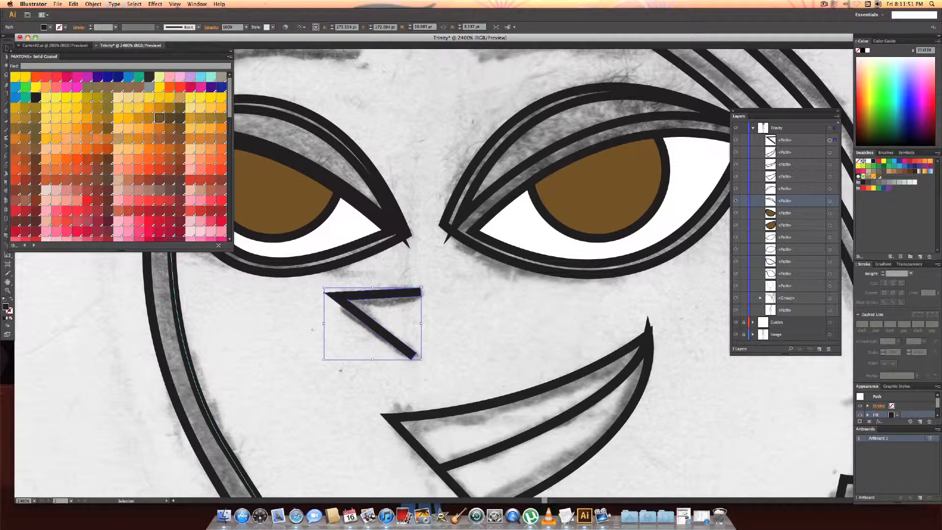
left_click(487, 359)
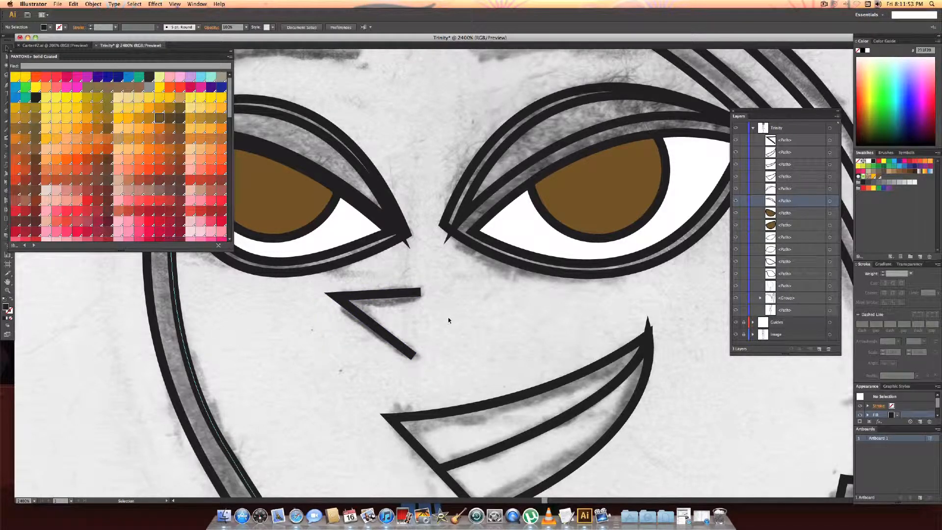
scroll(449, 318, "down", 5, "alt")
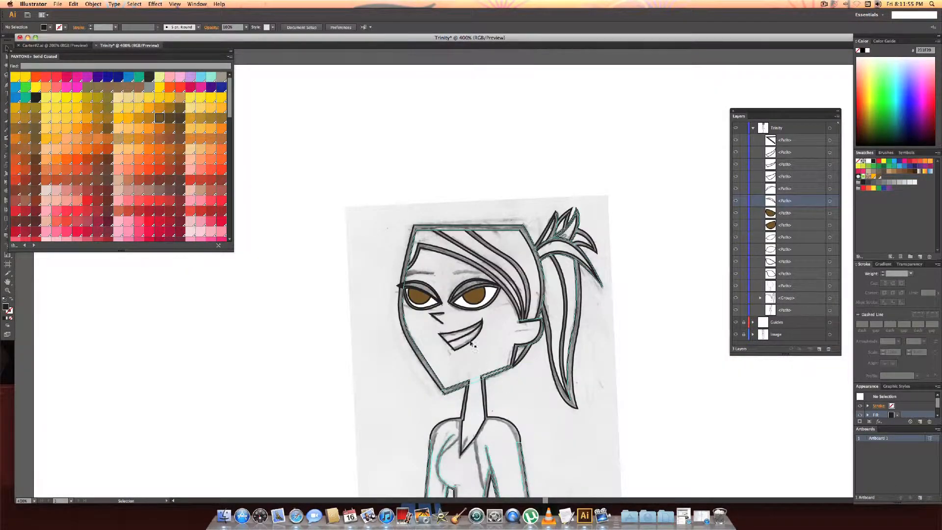
scroll(468, 340, "up", 5, "alt")
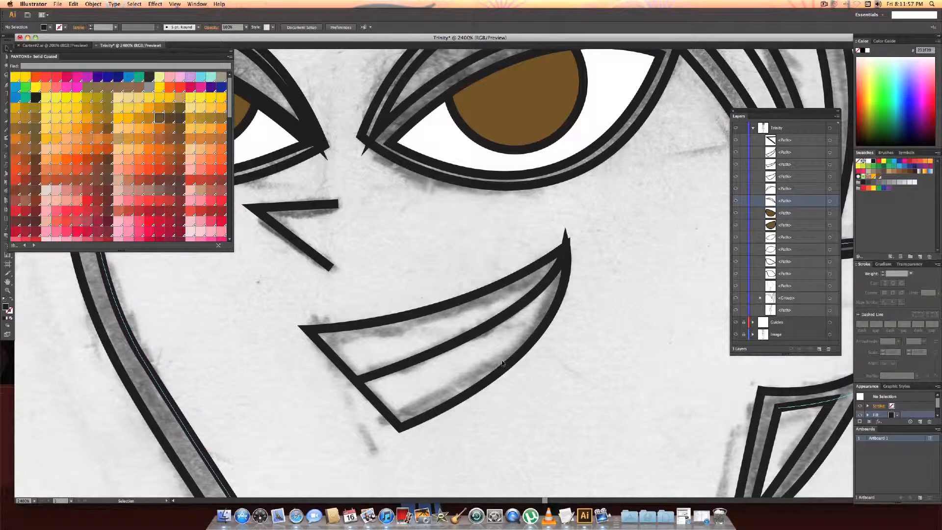
scroll(504, 363, "down", 1, "alt")
scroll(569, 321, "down", 1, "alt")
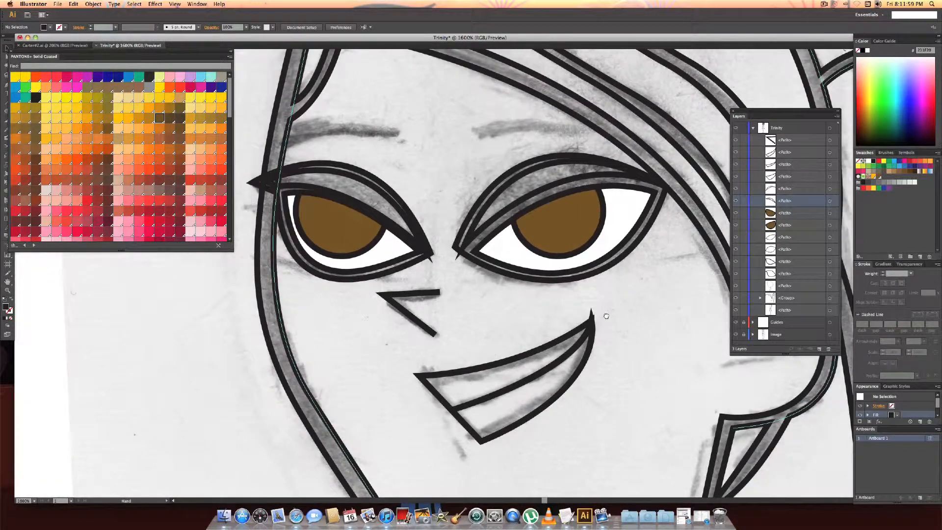
scroll(556, 310, "up", 1, "alt")
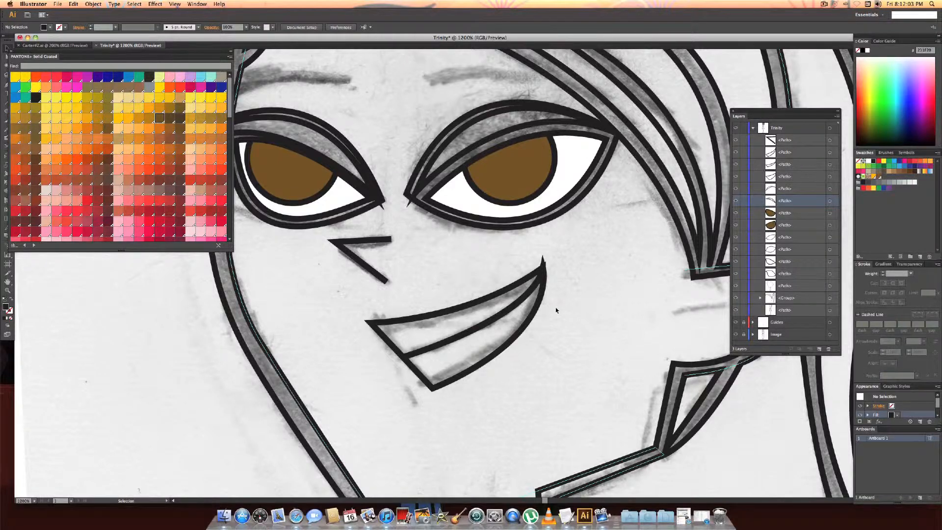
scroll(556, 307, "down", 1, "alt")
left_click_drag(456, 260, 456, 283)
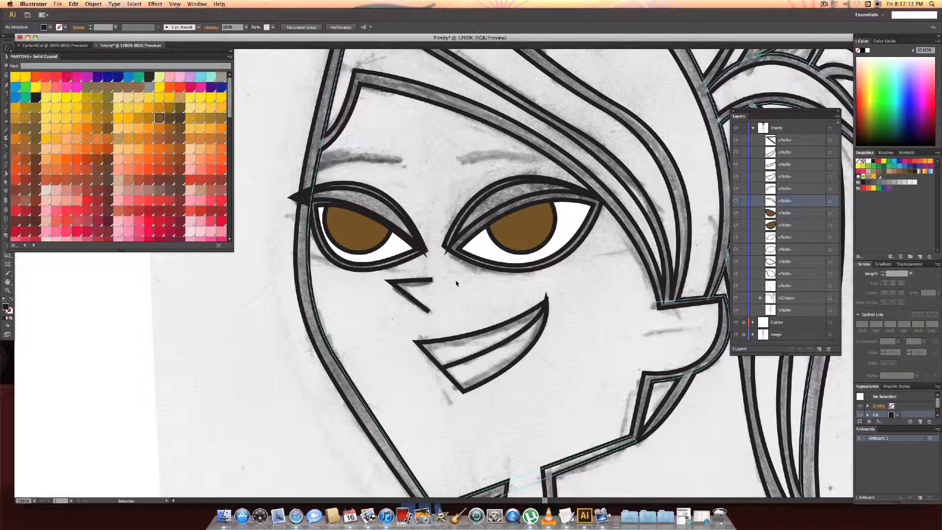
scroll(465, 274, "up", 2)
scroll(465, 274, "up", 2)
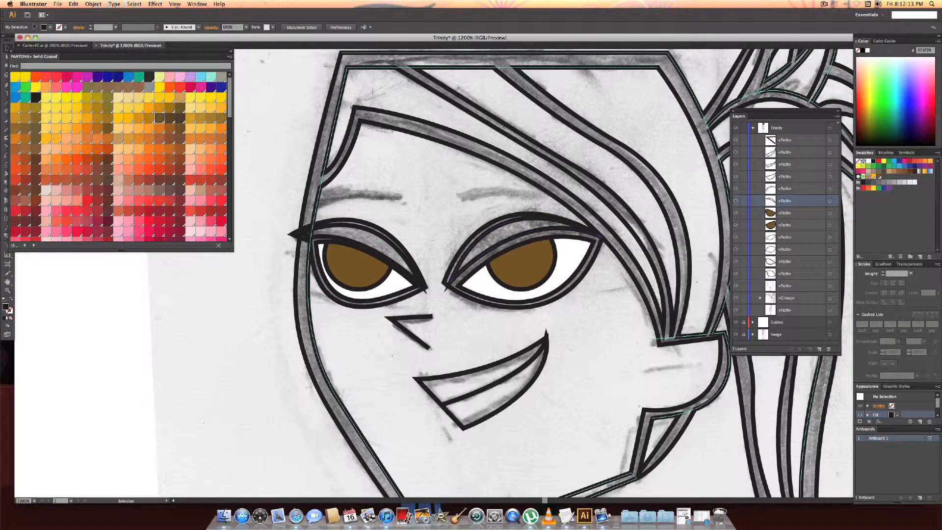
scroll(465, 273, "up", 2)
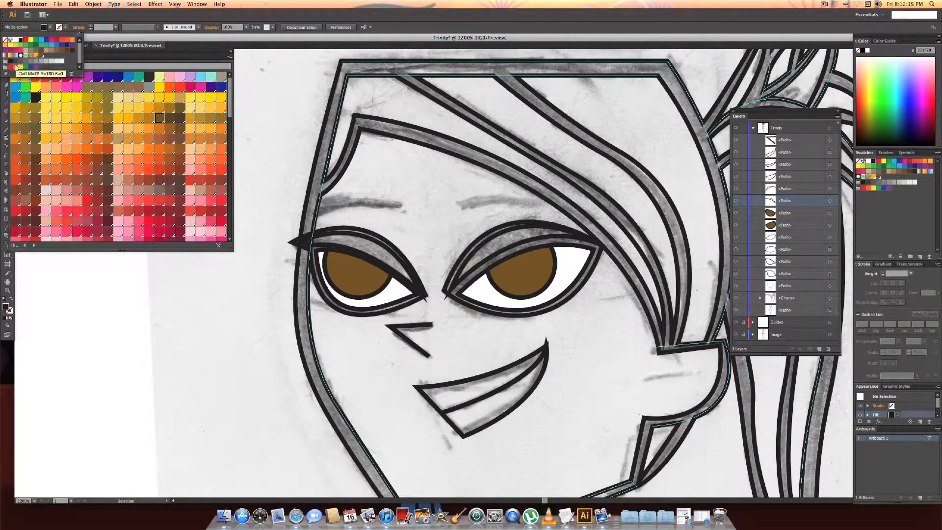
- Load the Skintones swatch library as a floating panel shown in Large Thumbnail View
left_click(12, 246)
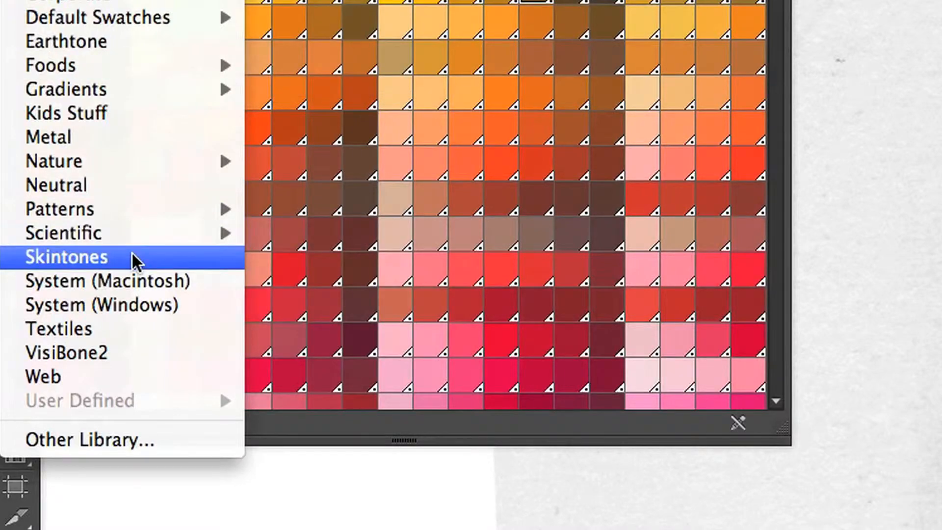
left_click(132, 256)
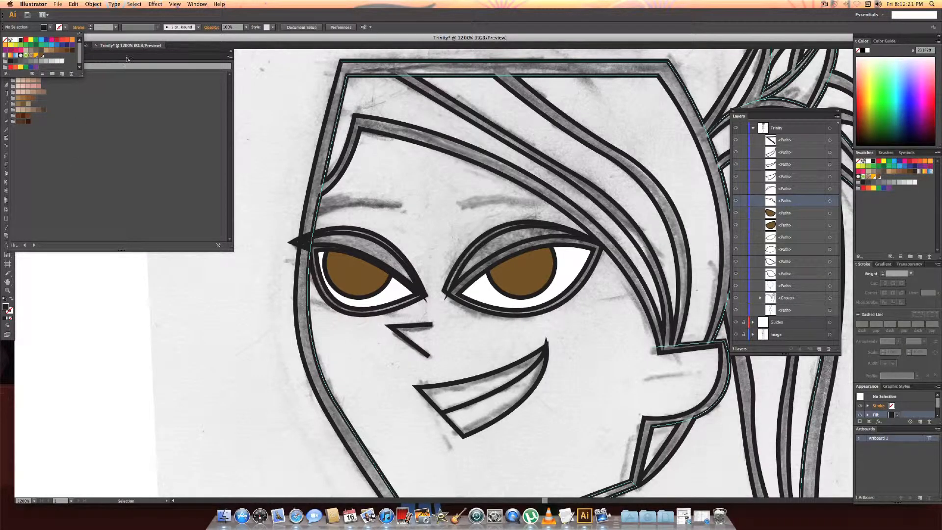
left_click(180, 53)
left_click_drag(102, 57, 135, 75)
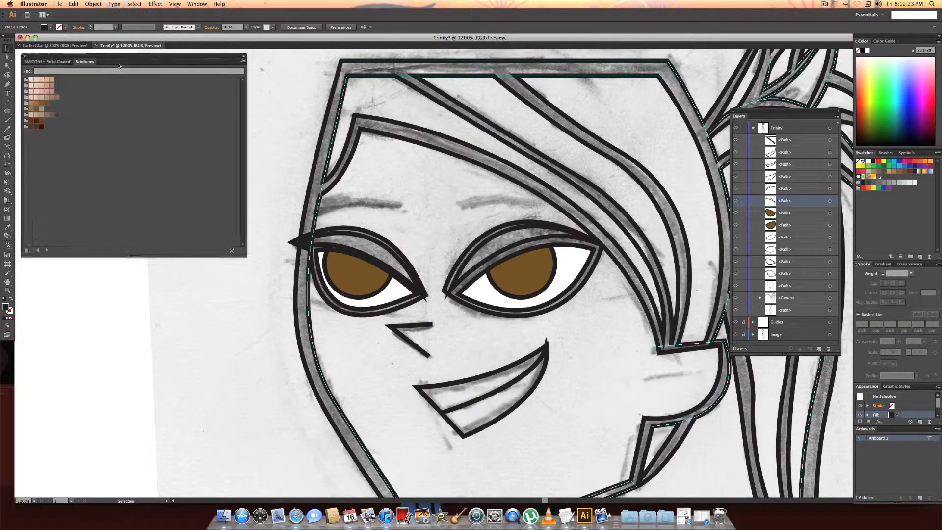
left_click(258, 71)
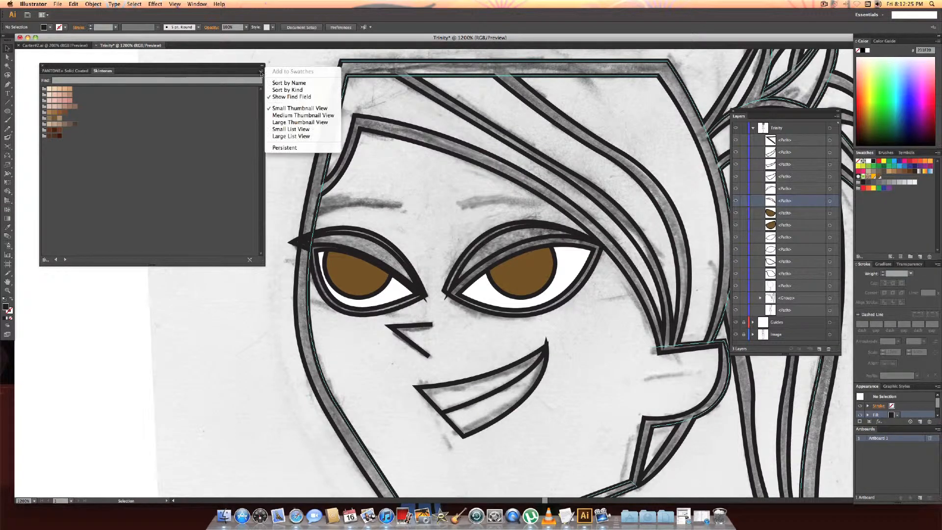
left_click(295, 120)
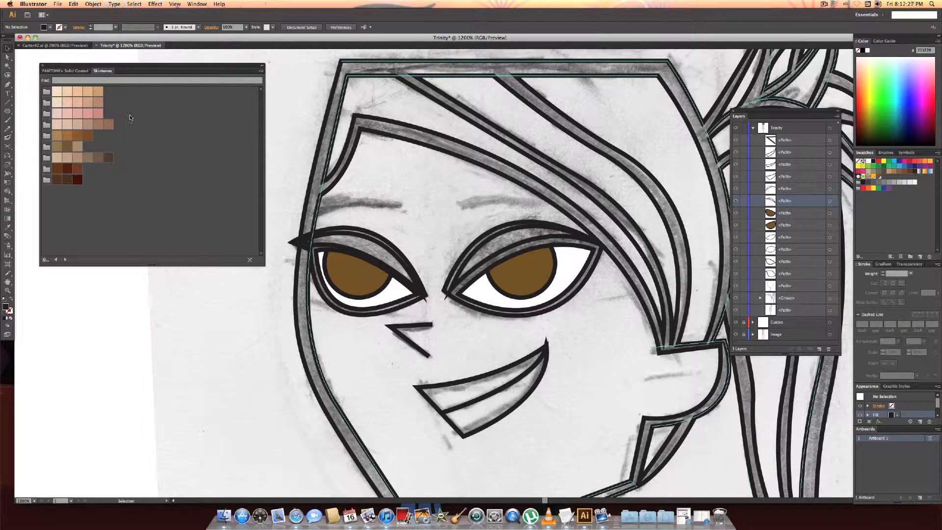
- Fill the face shape with a light pinkish skin tone from the Skintones library
left_click(337, 184)
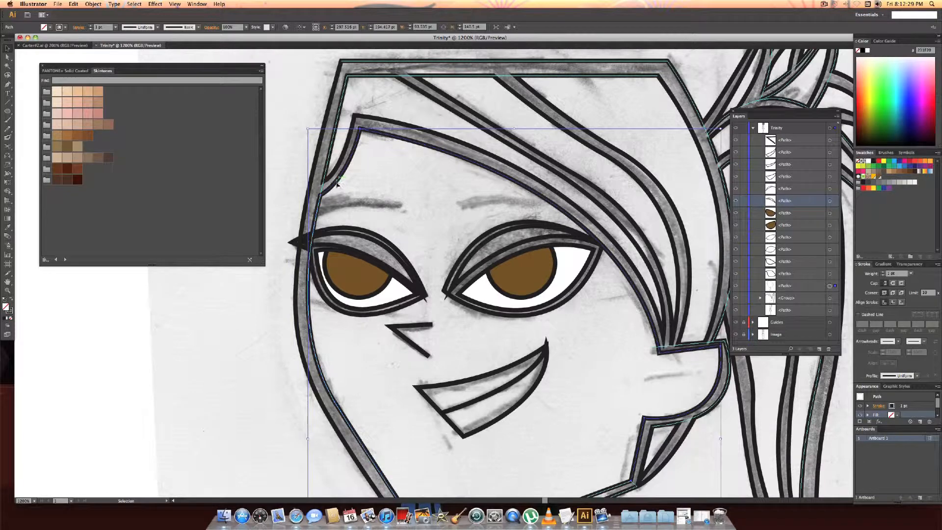
left_click(75, 104)
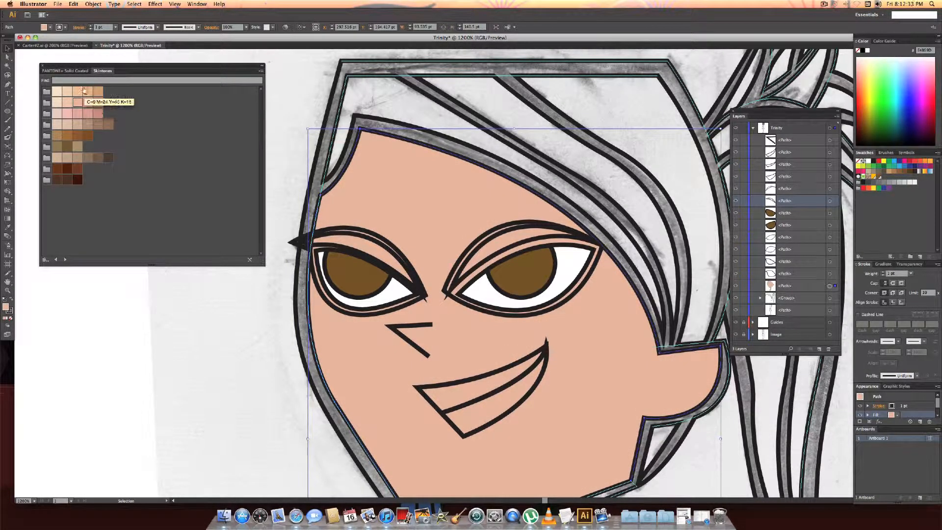
left_click(67, 100)
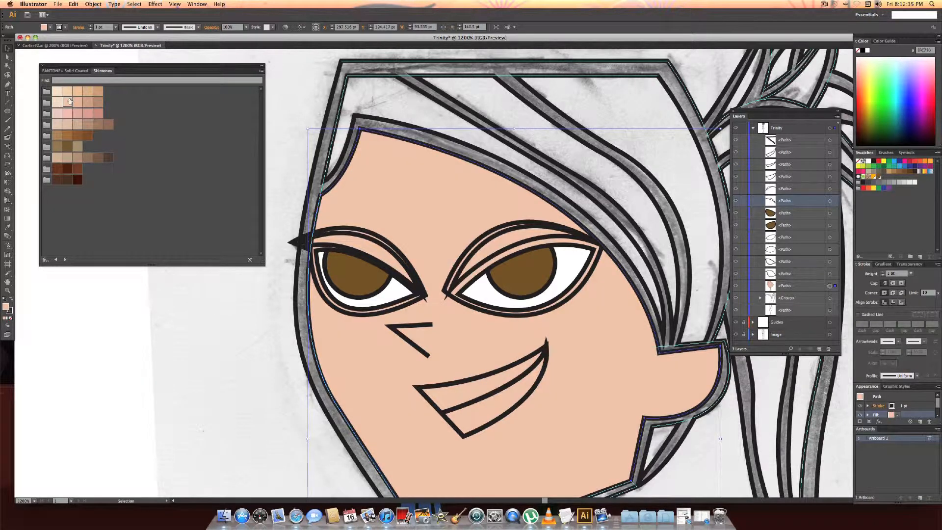
left_click(78, 93)
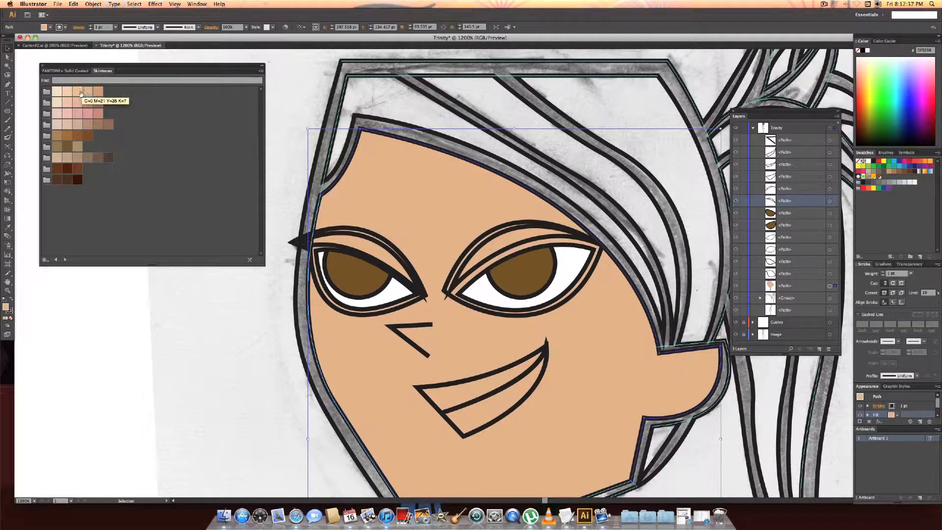
left_click(78, 102)
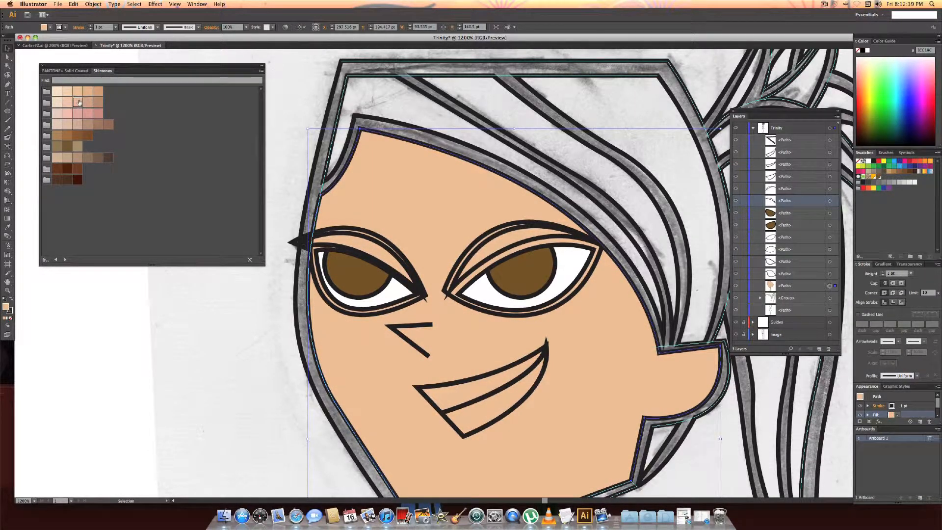
scroll(301, 203, "down", 2)
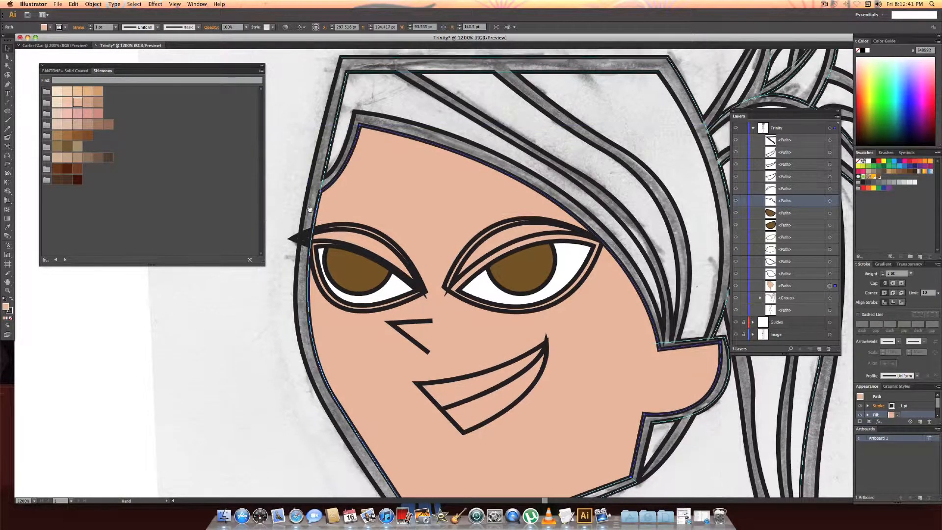
scroll(302, 203, "right", 2)
- Add the face's skin colour to the document's Swatches panel
left_click_drag(301, 203, 309, 195)
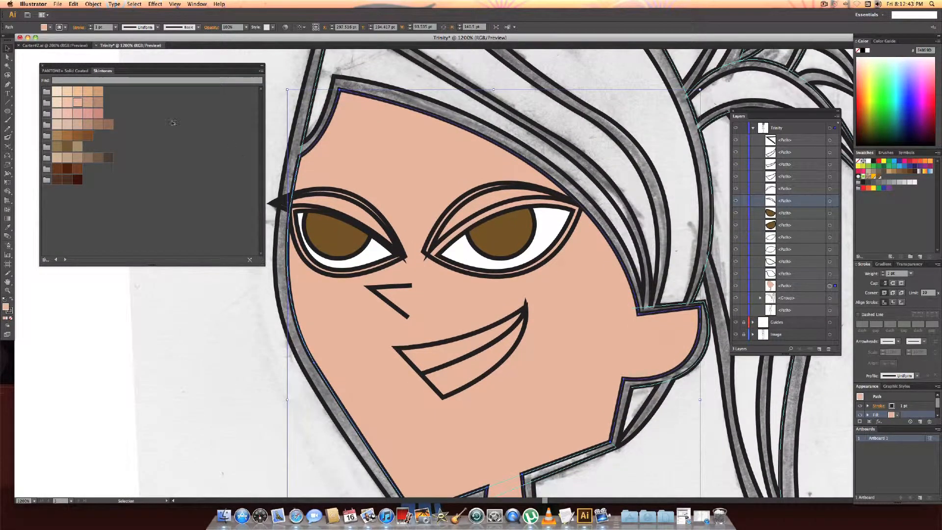
left_click_drag(77, 102, 899, 179)
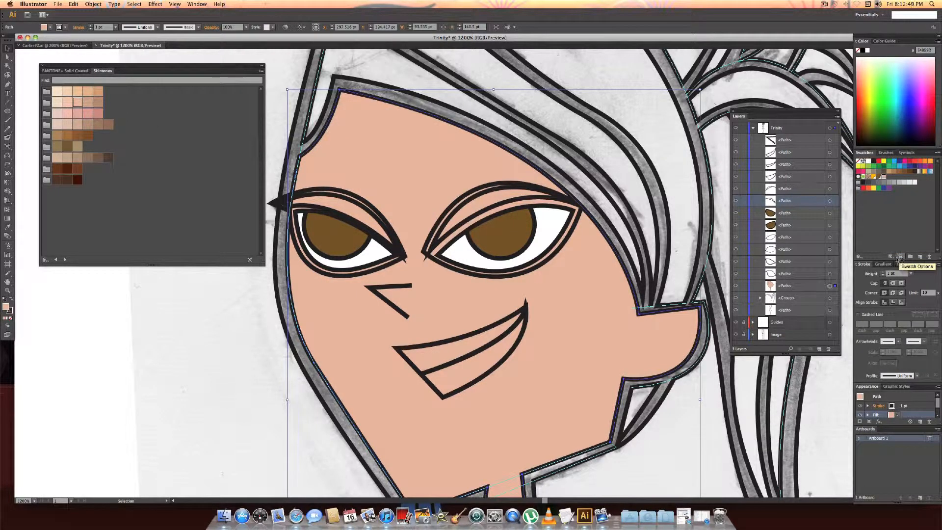
- Inspect the skin swatch's options with Preview on, then cancel the edit
left_click(900, 257)
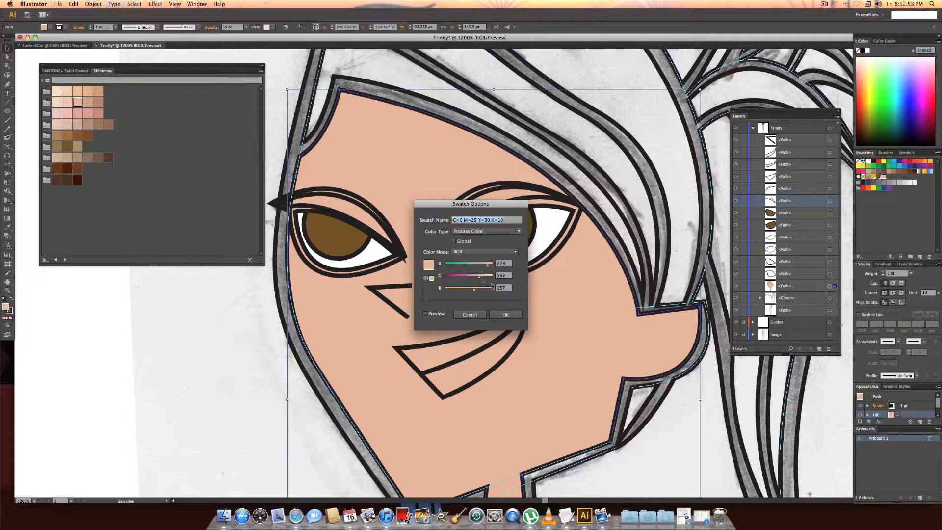
left_click(504, 288)
left_click(504, 291)
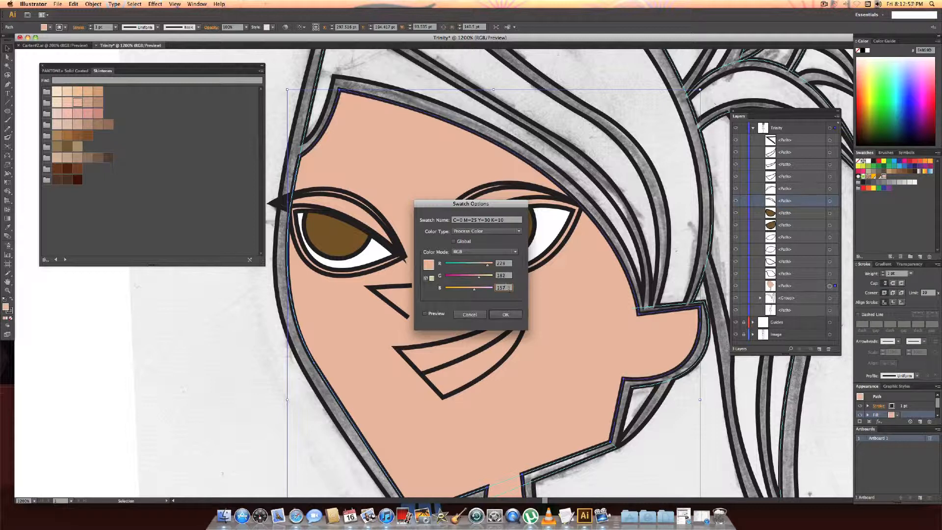
left_click(424, 314)
left_click(470, 314)
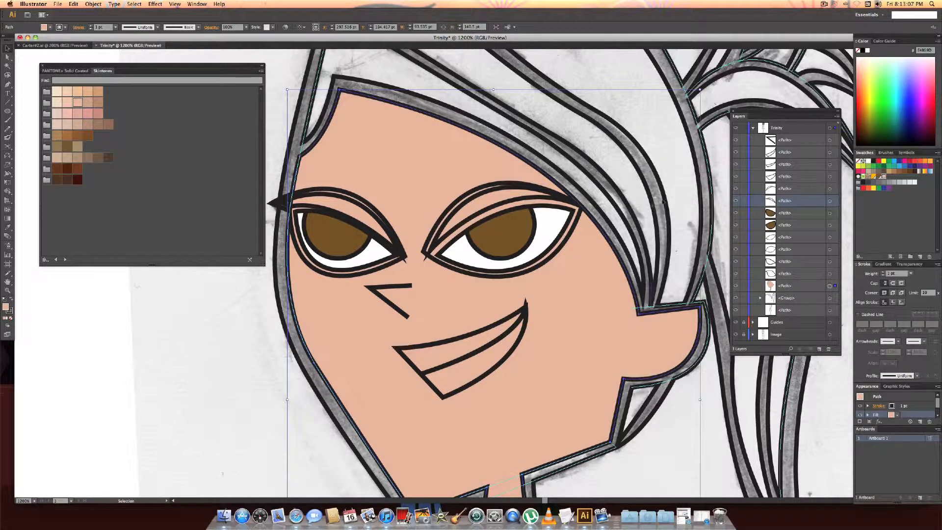
- Set the skin swatch to R 251, G 186, B 164 with Preview on, making the face a lighter peach
left_click(899, 257)
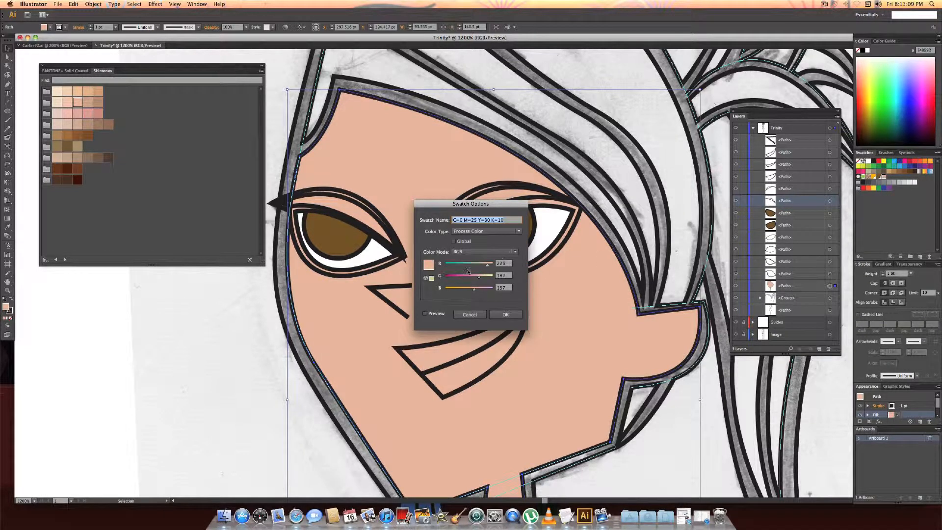
left_click(439, 315)
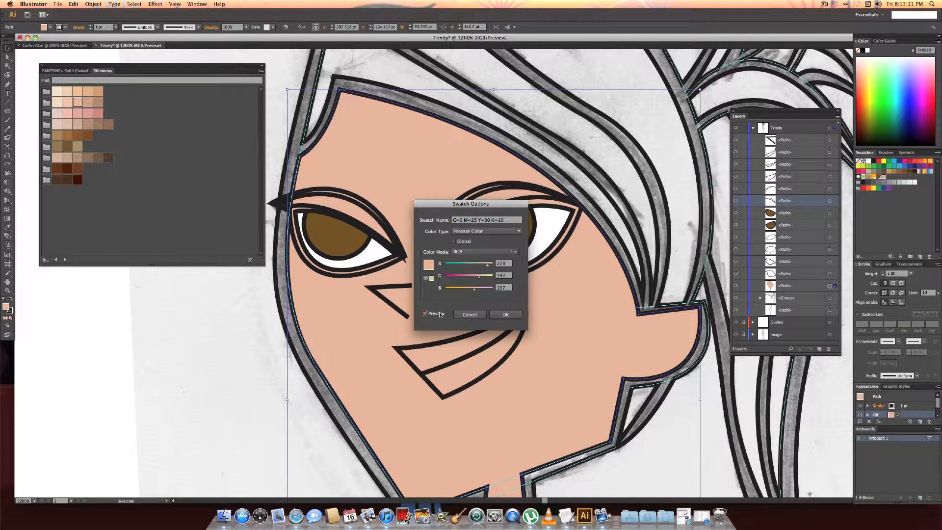
left_click(507, 290)
left_click(503, 264)
type("35")
key("Tab")
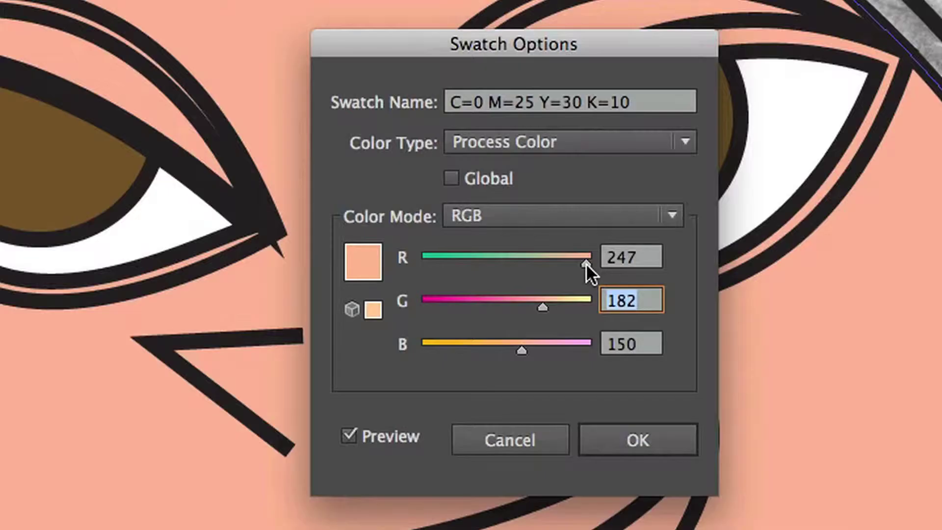
left_click_drag(491, 265, 489, 265)
left_click_drag(580, 264, 588, 265)
left_click_drag(544, 306, 545, 305)
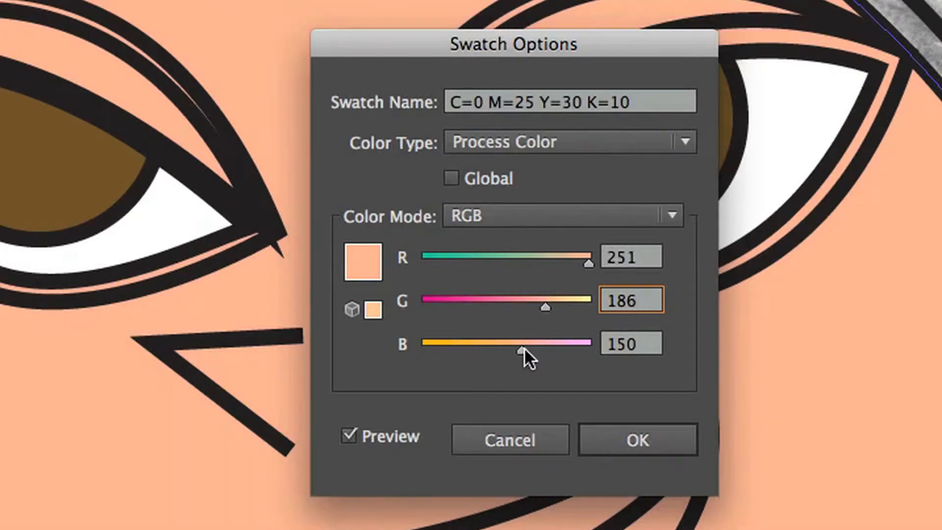
left_click_drag(524, 347, 529, 350)
left_click(616, 445)
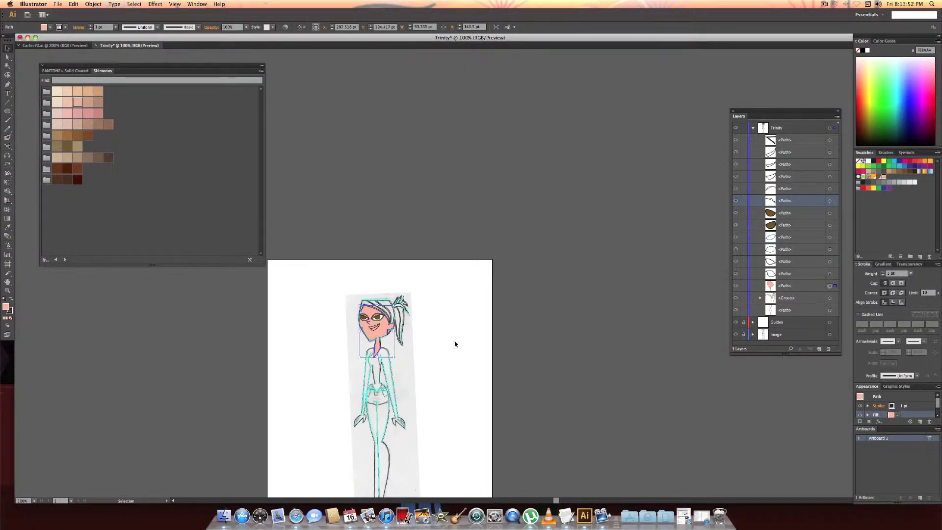
- Frame the character's head and switch the library panel to PANTONE+ Solid Coated
left_click(456, 344)
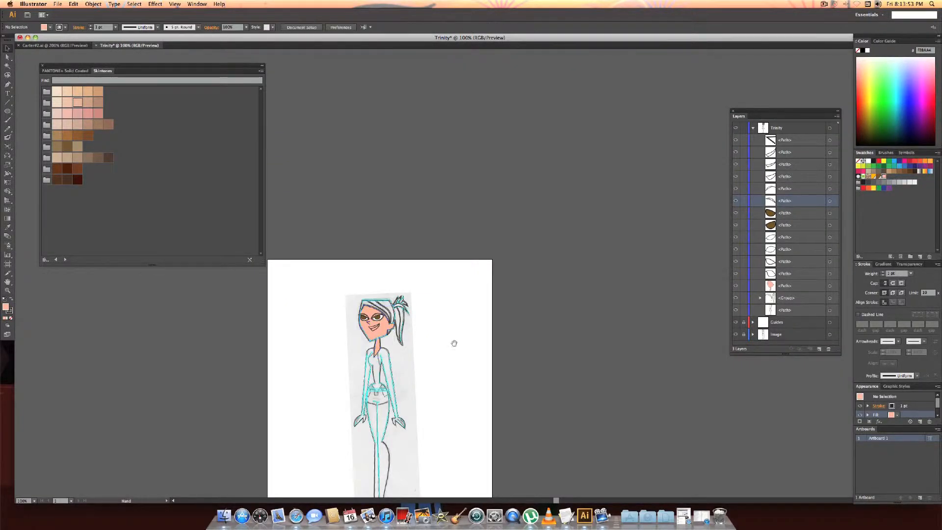
left_click_drag(451, 343, 486, 297)
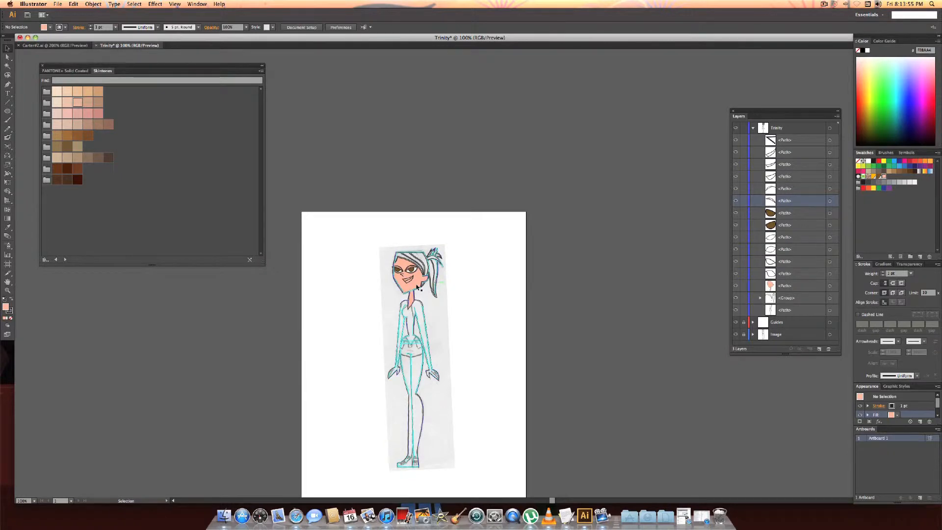
scroll(417, 286, "up", 1, "alt")
scroll(417, 286, "up", 2, "alt")
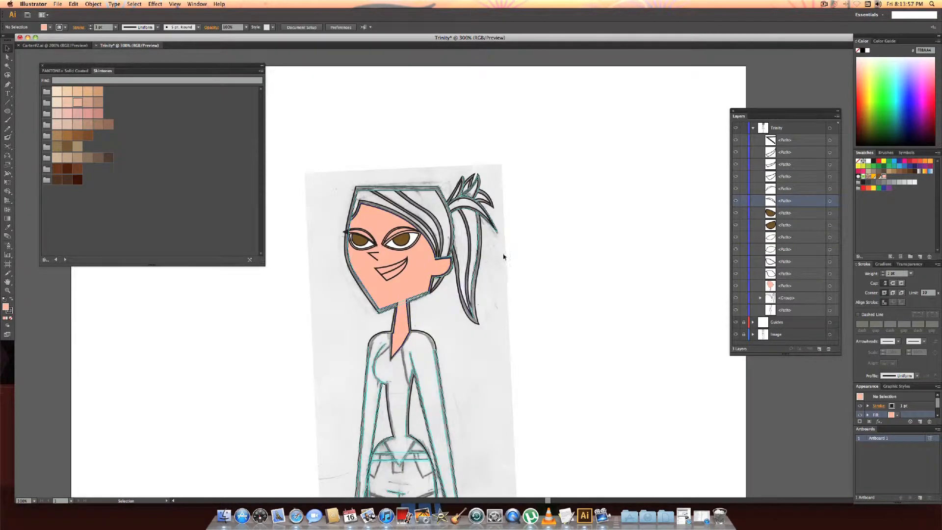
left_click_drag(383, 132, 384, 159)
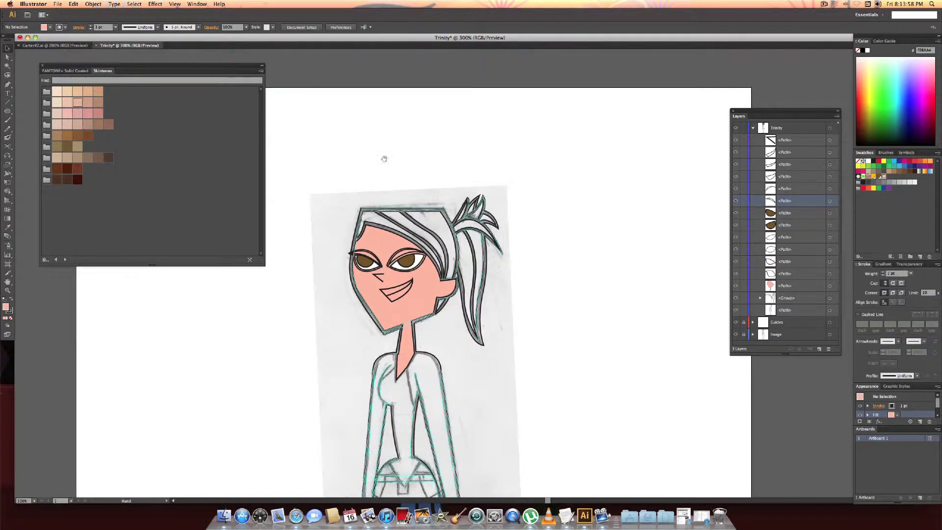
left_click(66, 71)
scroll(260, 118, "down", 1)
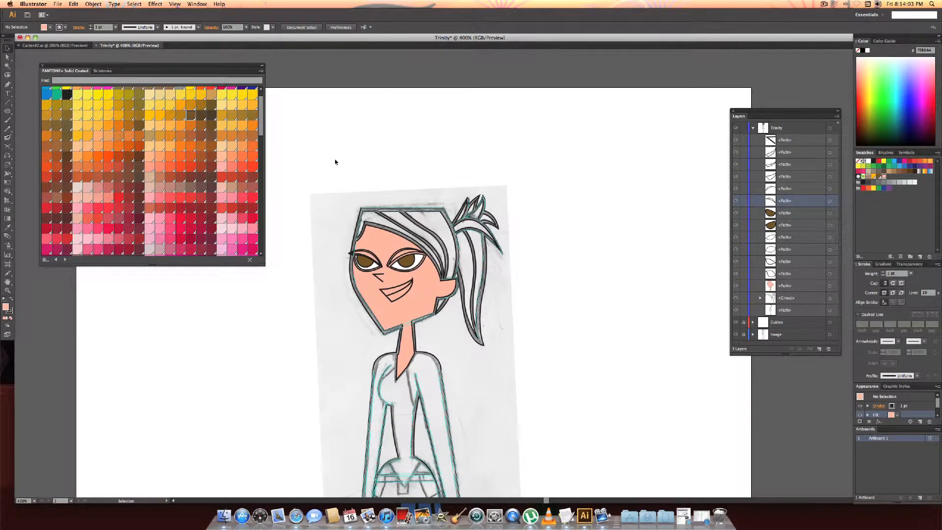
scroll(335, 162, "up", 1, "alt")
scroll(347, 145, "down", 1)
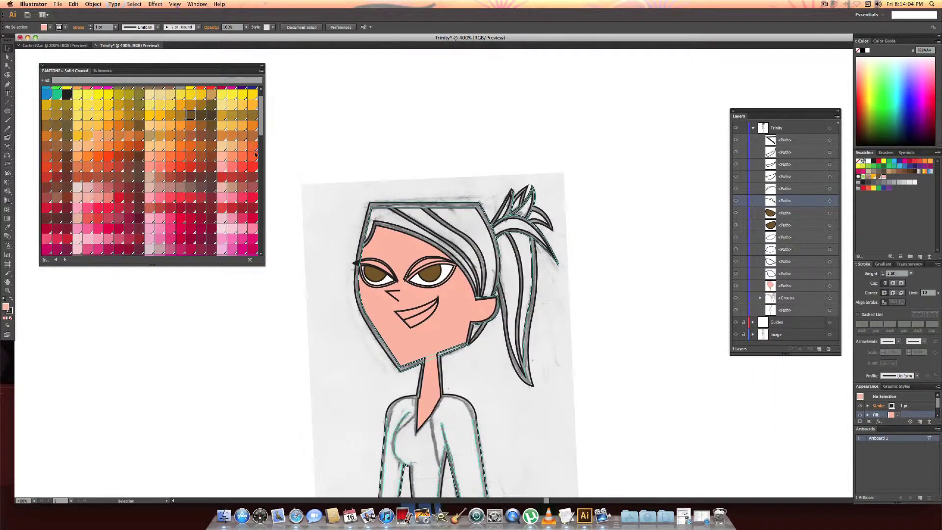
left_click(389, 225)
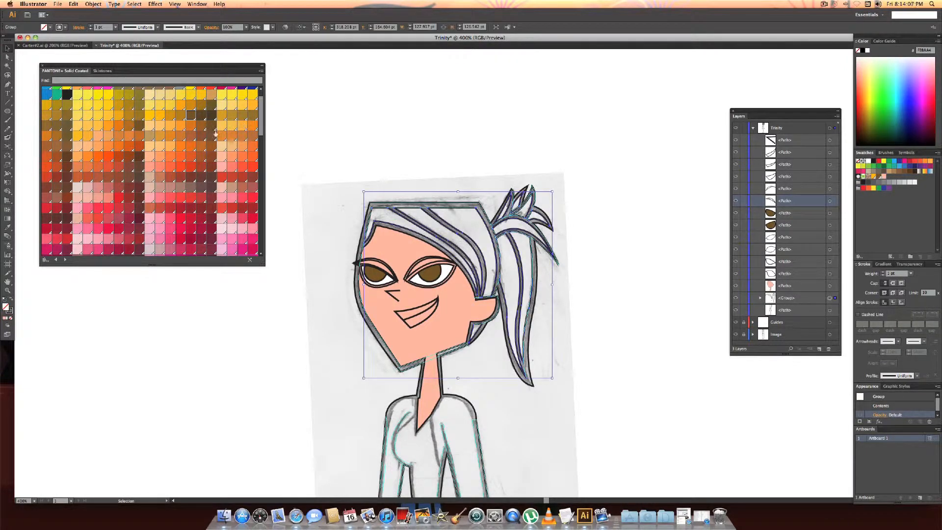
left_click_drag(261, 133, 248, 228)
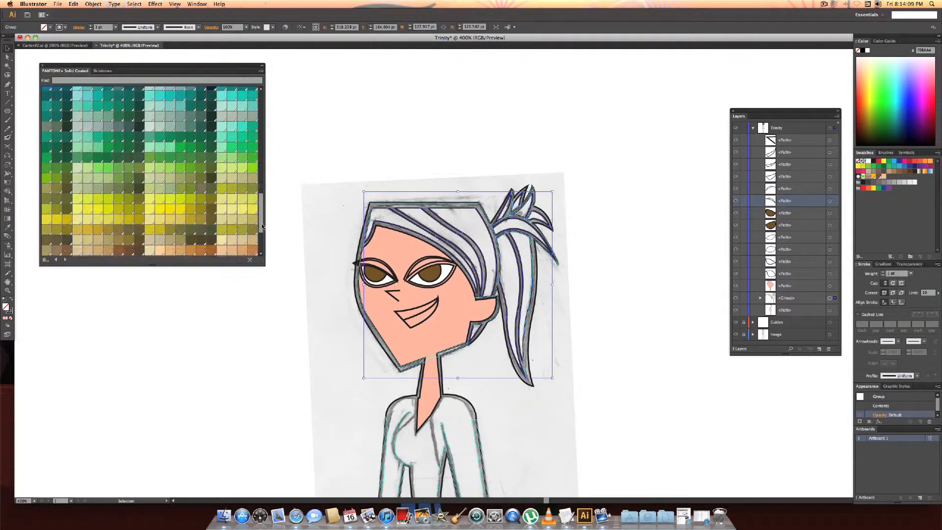
left_click(201, 187)
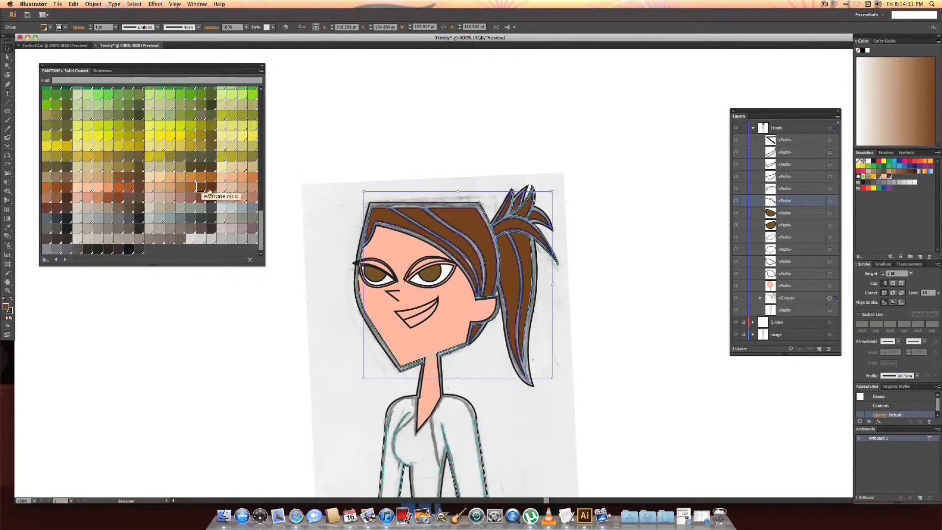
key("ctrl+z")
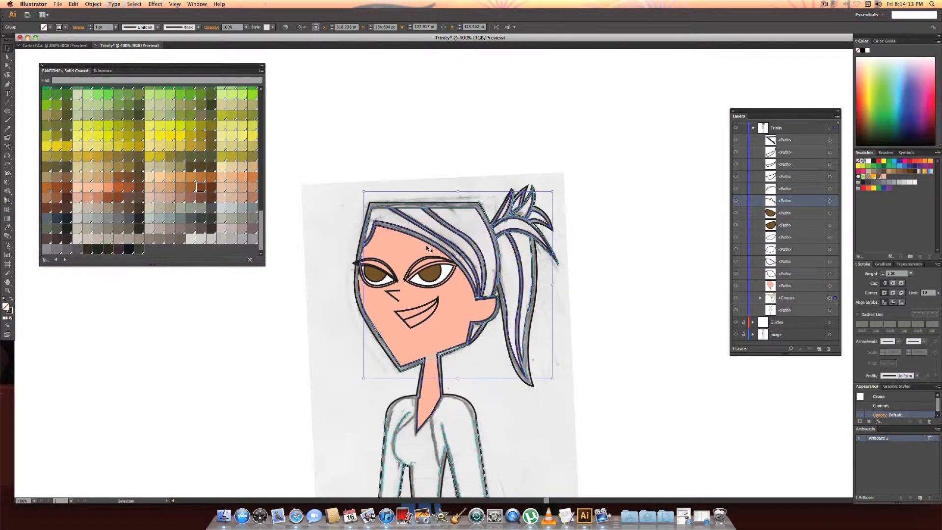
left_click(659, 233)
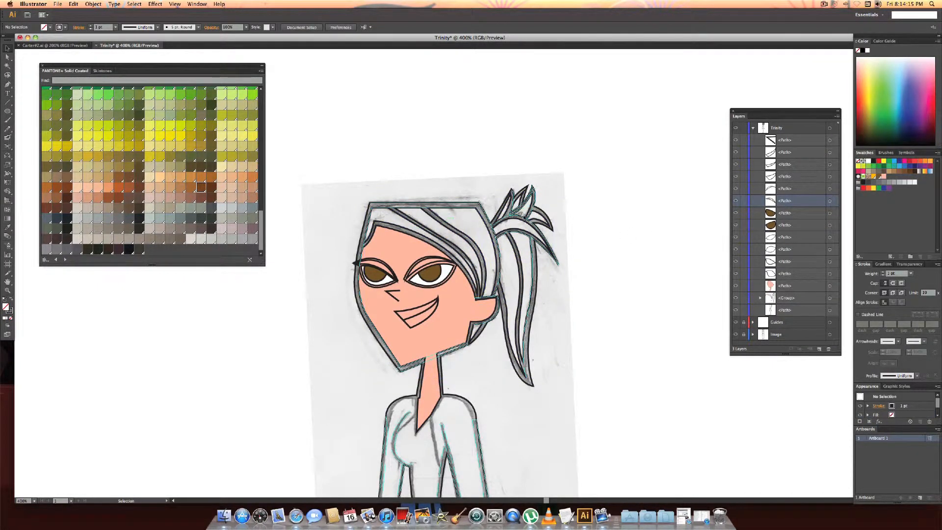
- Isolate the hair group and fill the front strands, ponytail strand and small hair piece brown
double_click(422, 230)
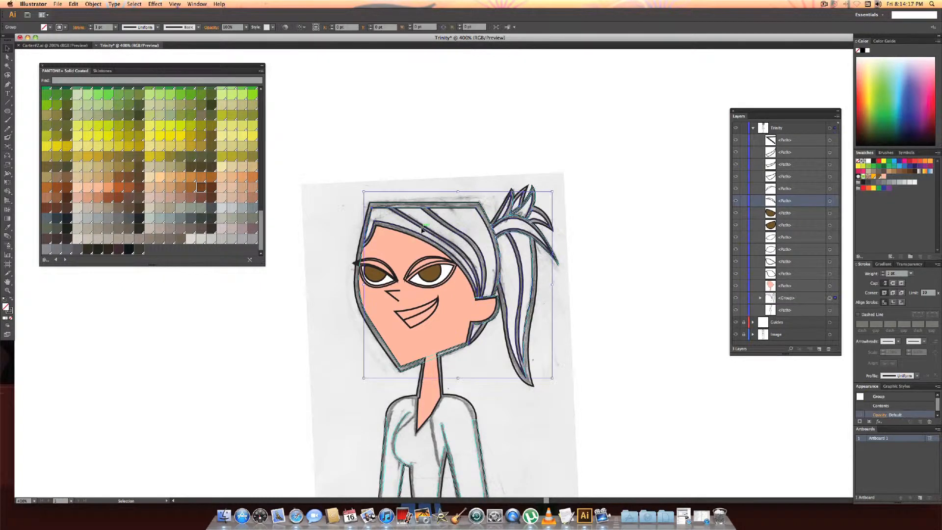
left_click(612, 282)
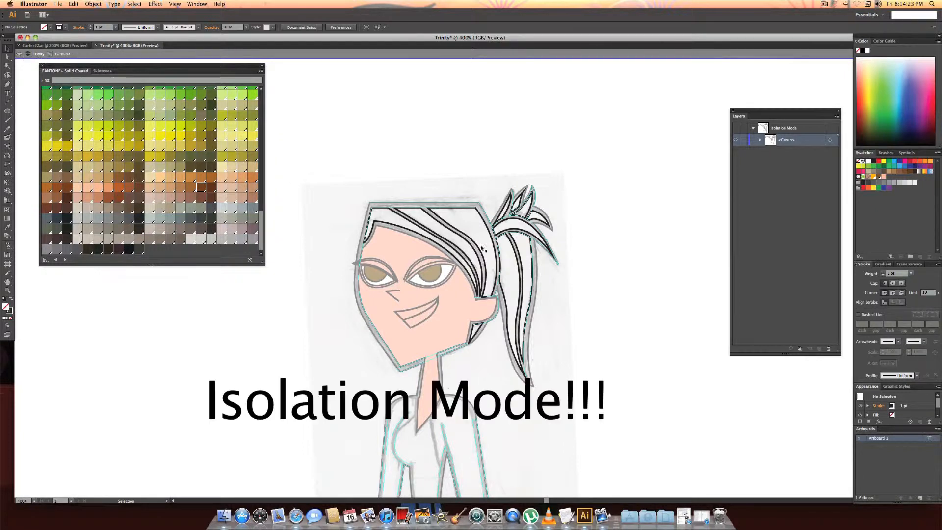
left_click(417, 234)
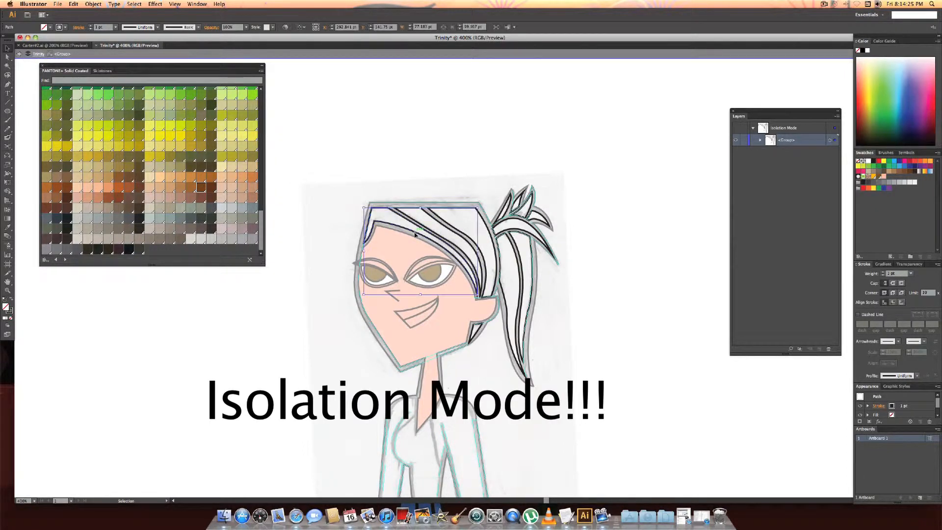
left_click(201, 188)
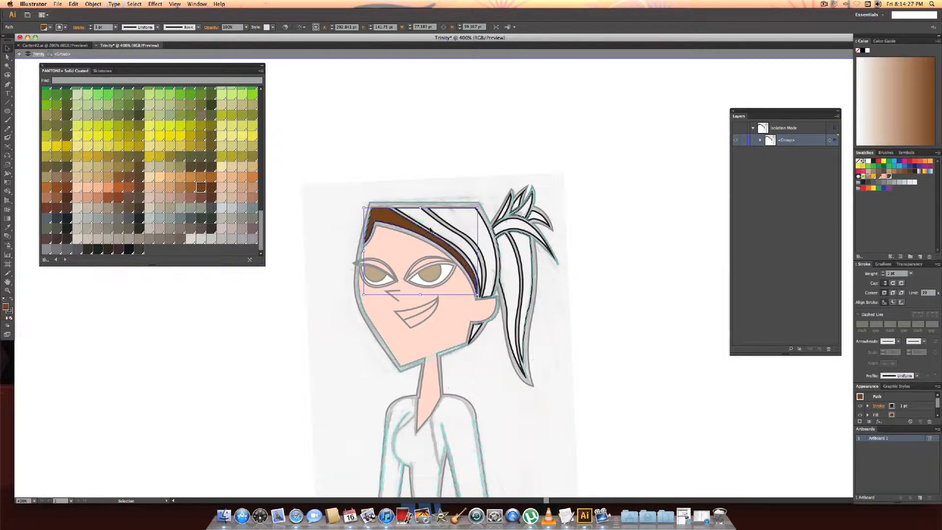
left_click(449, 225)
left_click(201, 191)
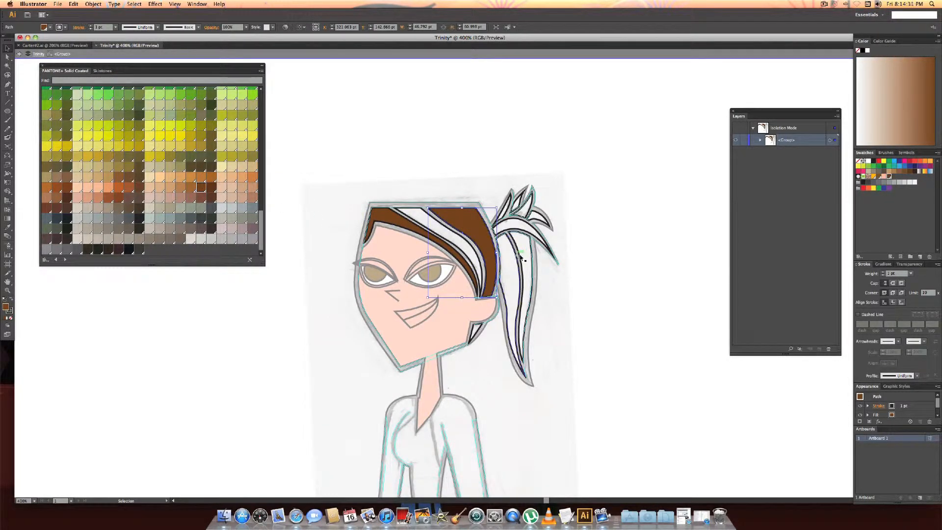
left_click(522, 361)
left_click(201, 190)
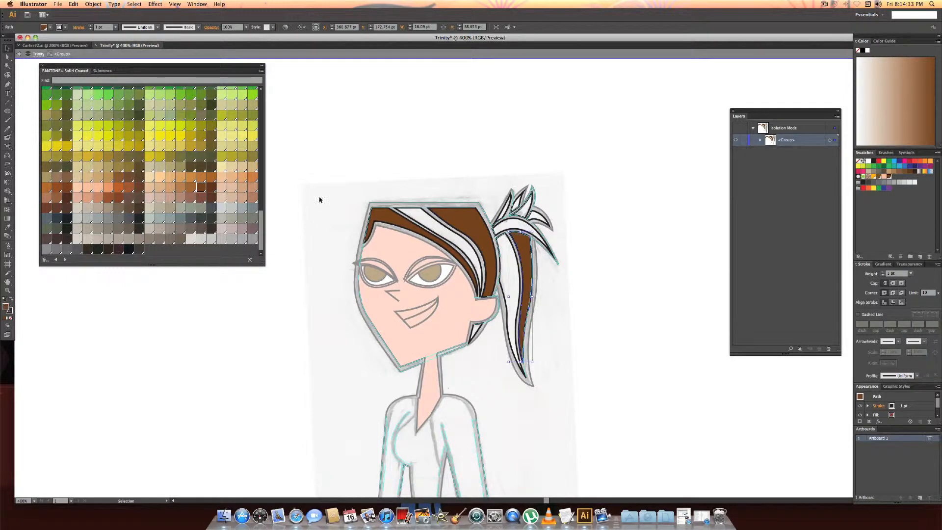
left_click(521, 210)
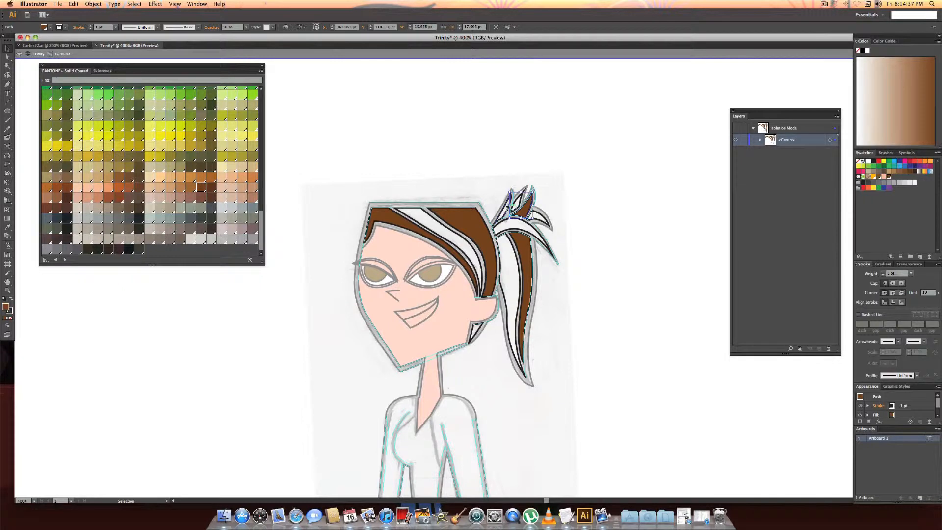
left_click(504, 214)
left_click(202, 187)
- Fill the bangs stripe, ponytail stripe and top spikes brown, then leave Isolation Mode
left_click(589, 277)
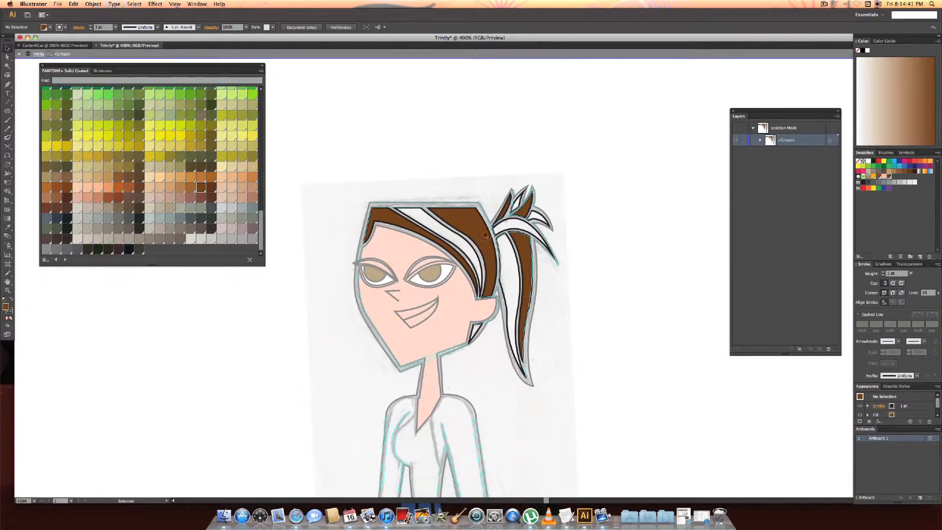
left_click(455, 228)
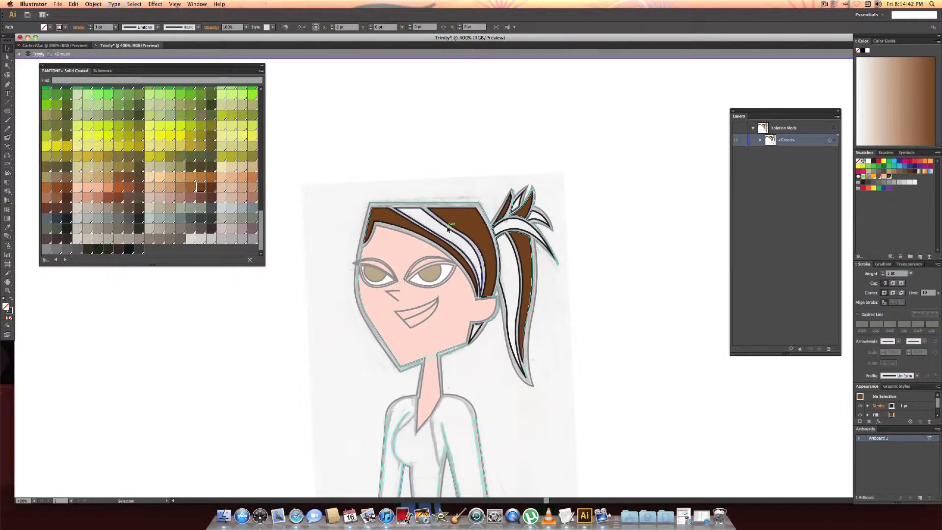
left_click(190, 186)
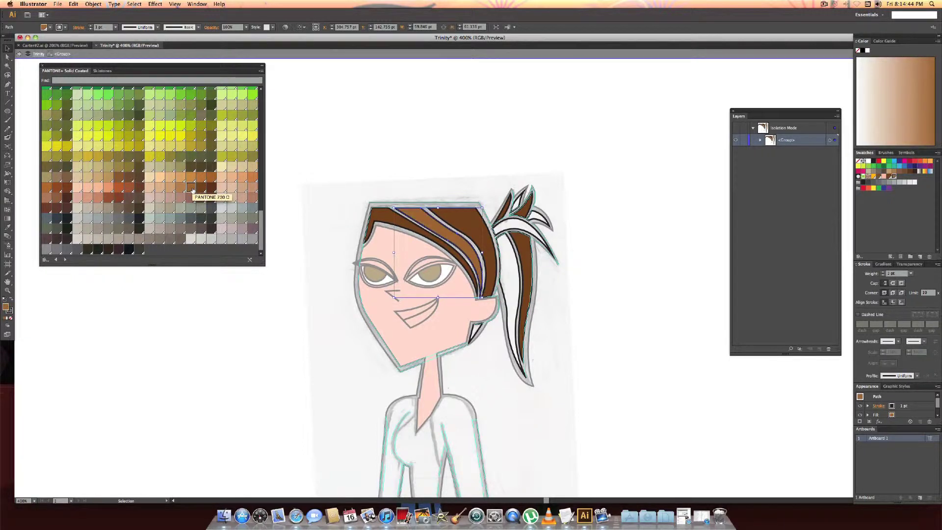
left_click(514, 247)
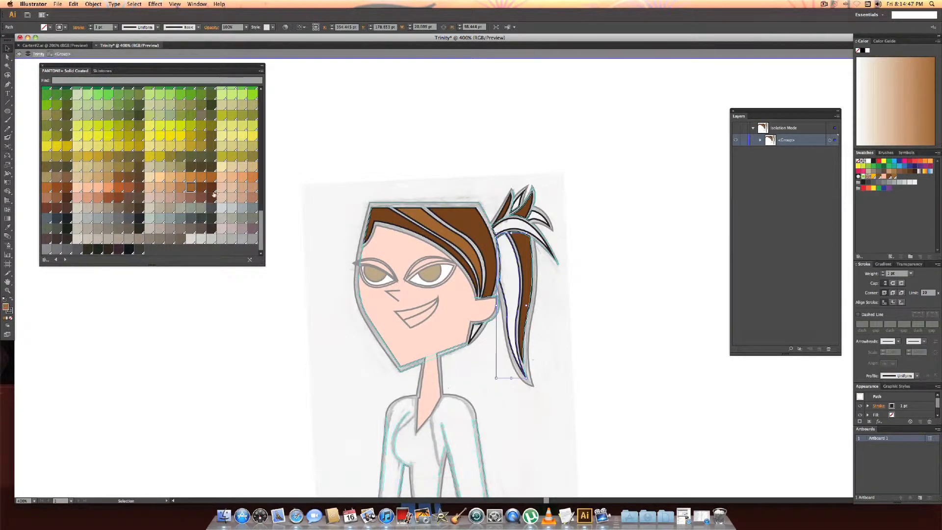
left_click(192, 191)
left_click(530, 228)
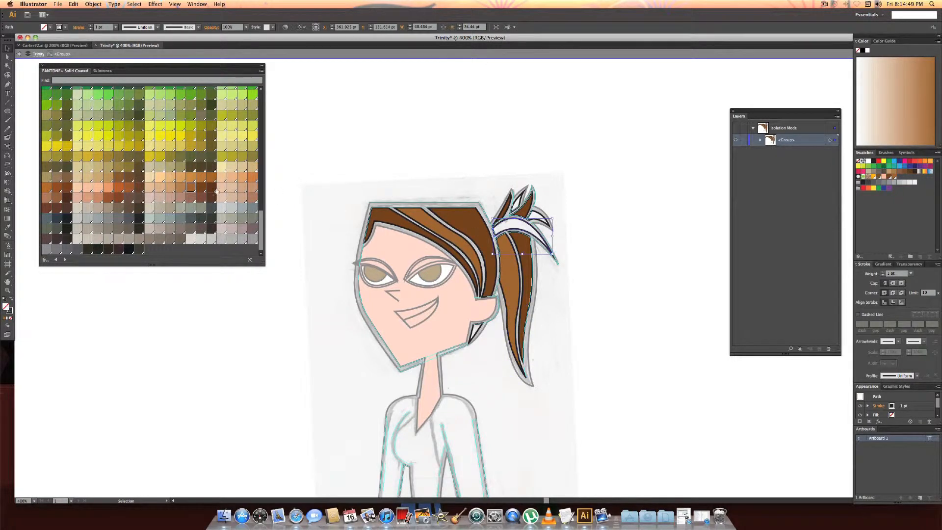
left_click(193, 190)
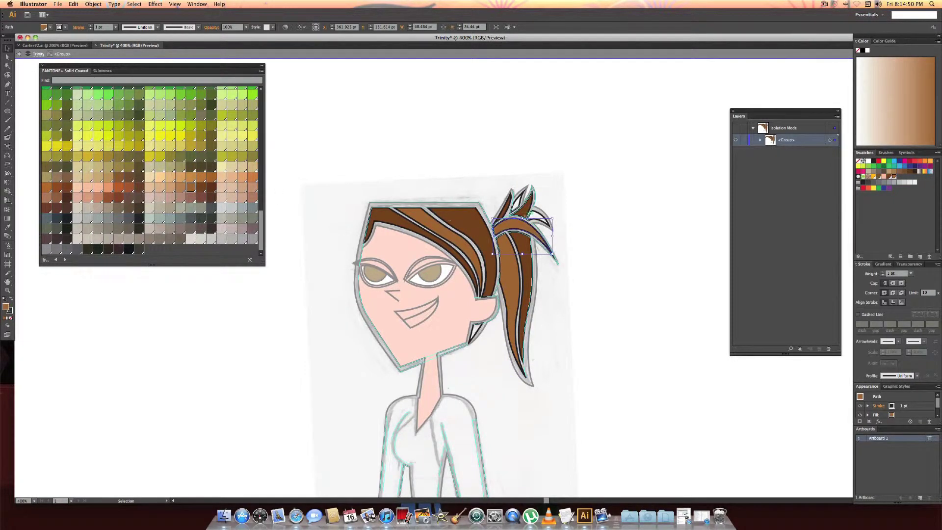
left_click(541, 216)
left_click(194, 188)
left_click(520, 200)
left_click(192, 187)
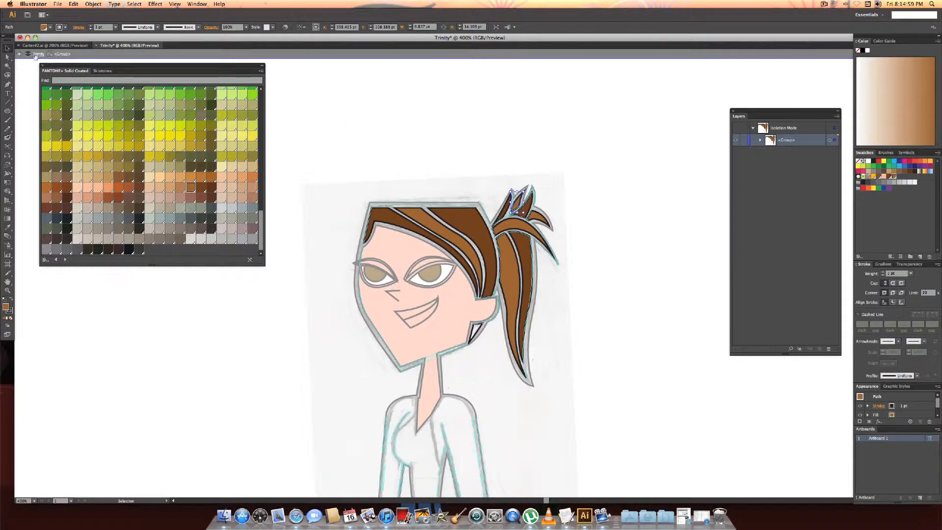
left_click(21, 55)
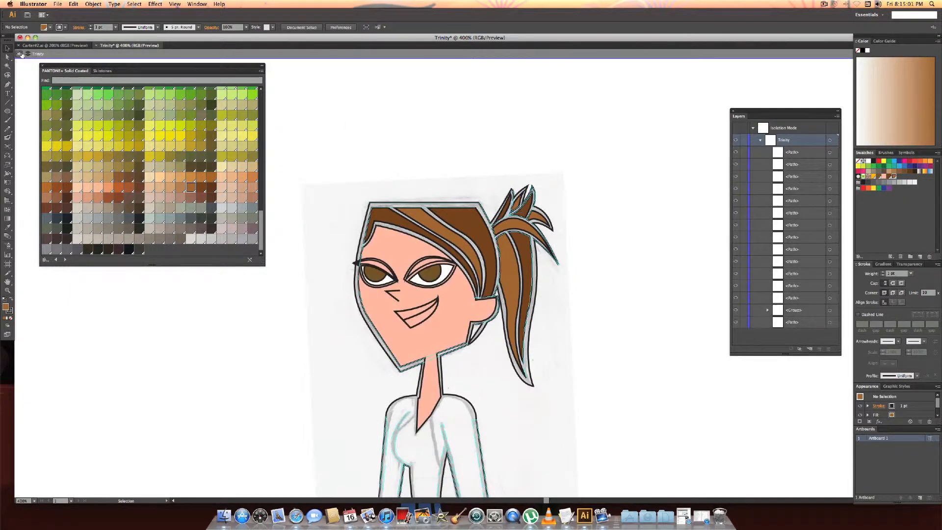
- Return to the full artwork and zoom in on the girl's eyes
left_click(20, 54)
left_click_drag(320, 173, 321, 128)
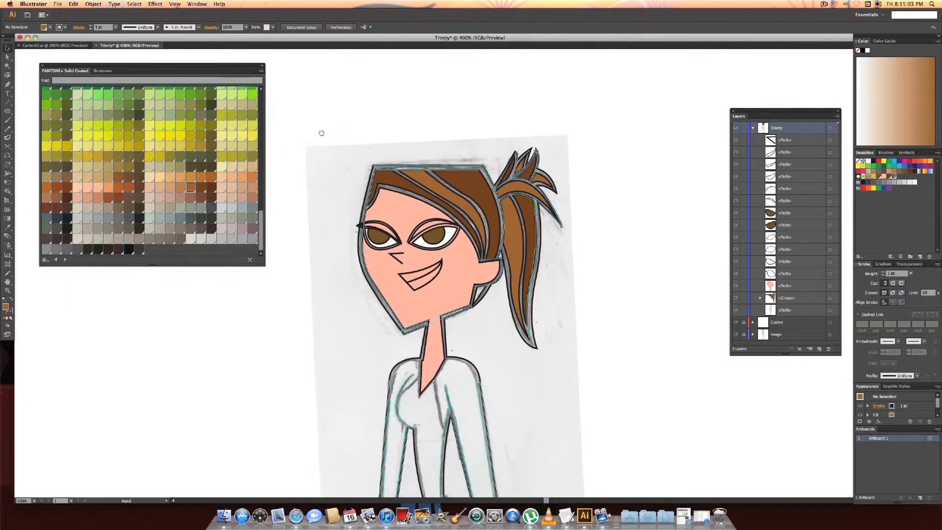
left_click(357, 190, "ctrl")
left_click_drag(411, 220, 379, 190)
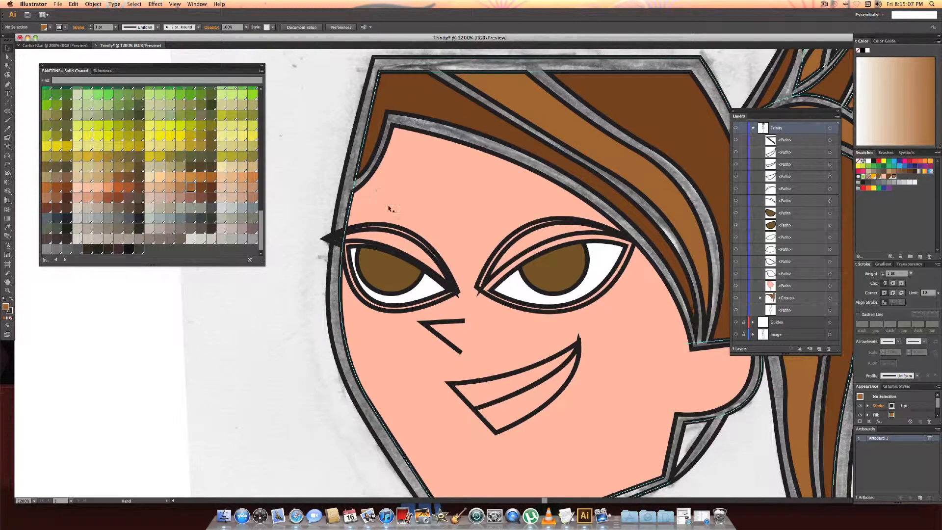
- Sample the face's skin colour onto both upper eyelid shapes with the Eyedropper
left_click(396, 234)
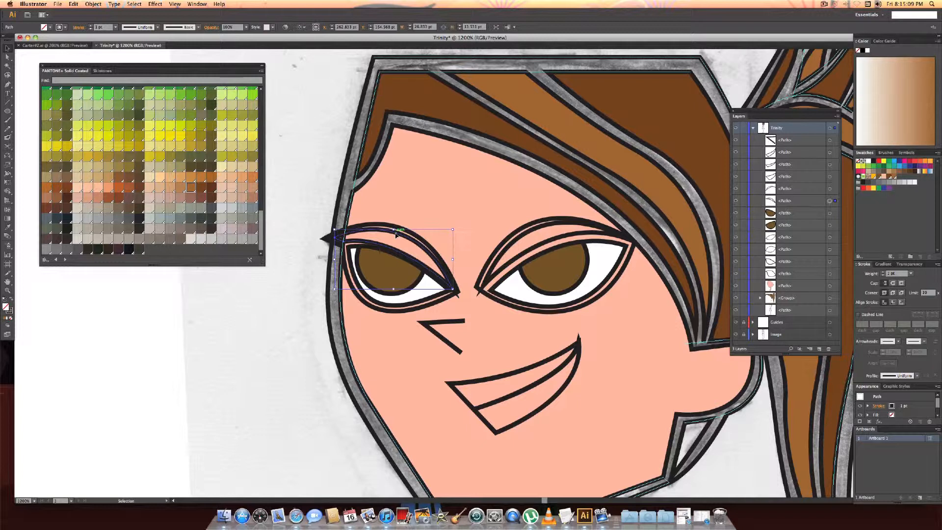
key("i")
left_click(444, 211)
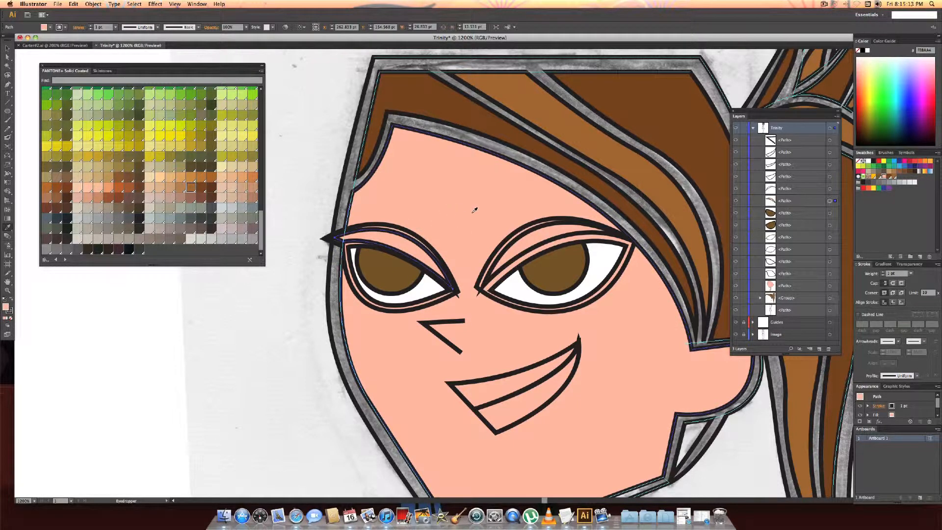
left_click(526, 230, "super")
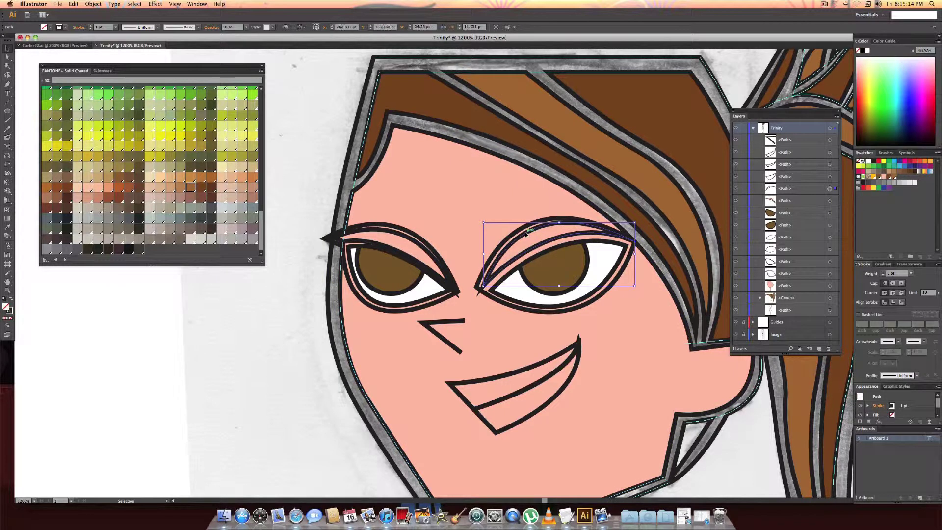
left_click(499, 193)
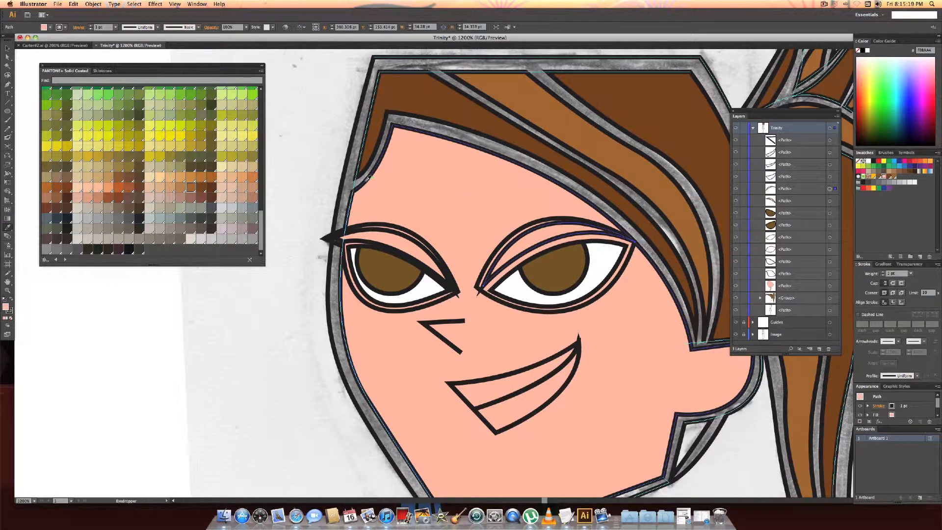
key("shift+e")
key("v")
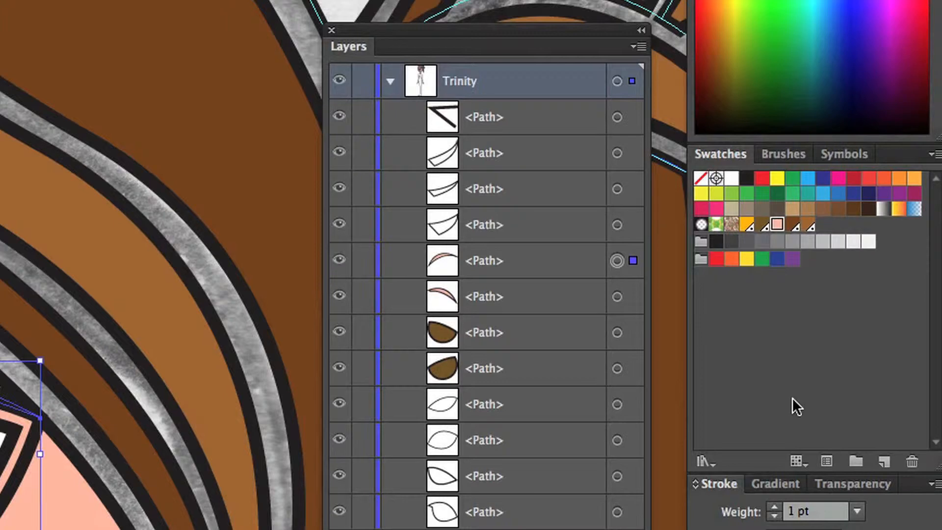
- Create a new darker tan swatch in CMYK with magenta at 30 and added black
left_click(880, 460)
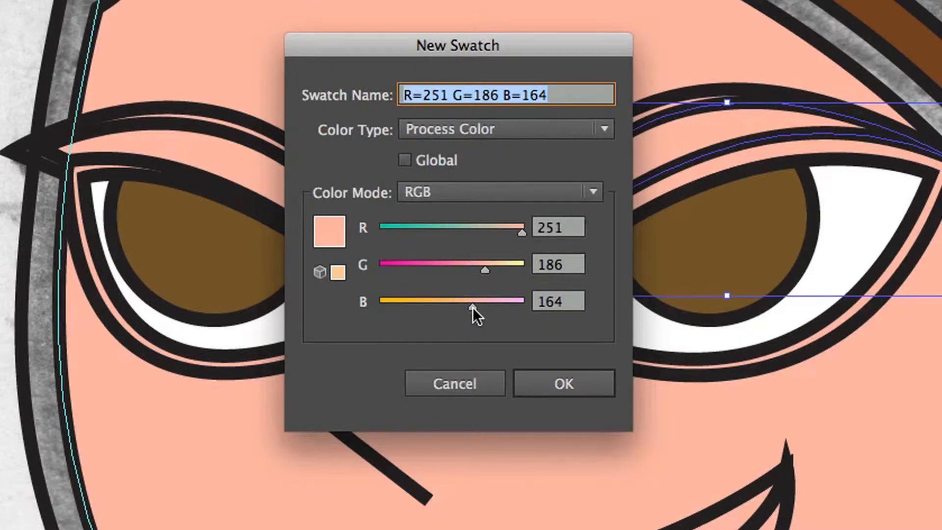
left_click_drag(473, 307, 463, 308)
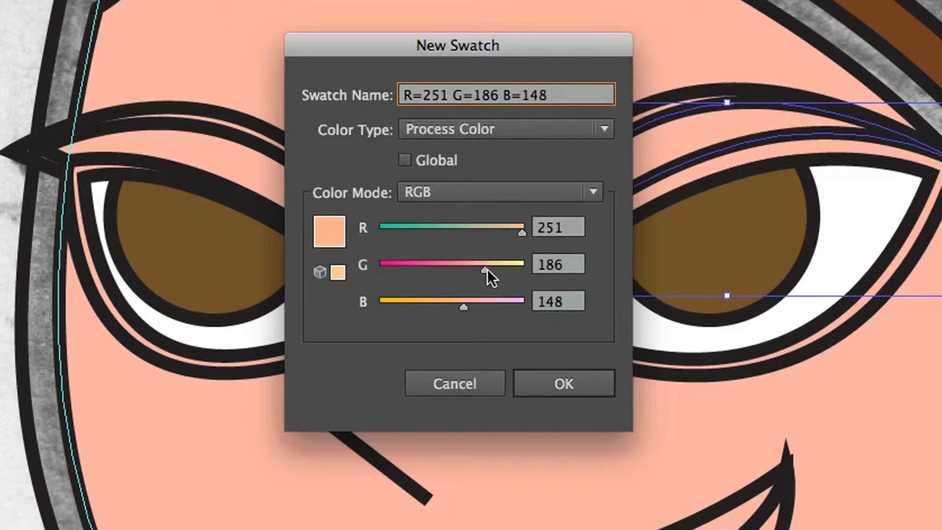
left_click(553, 195)
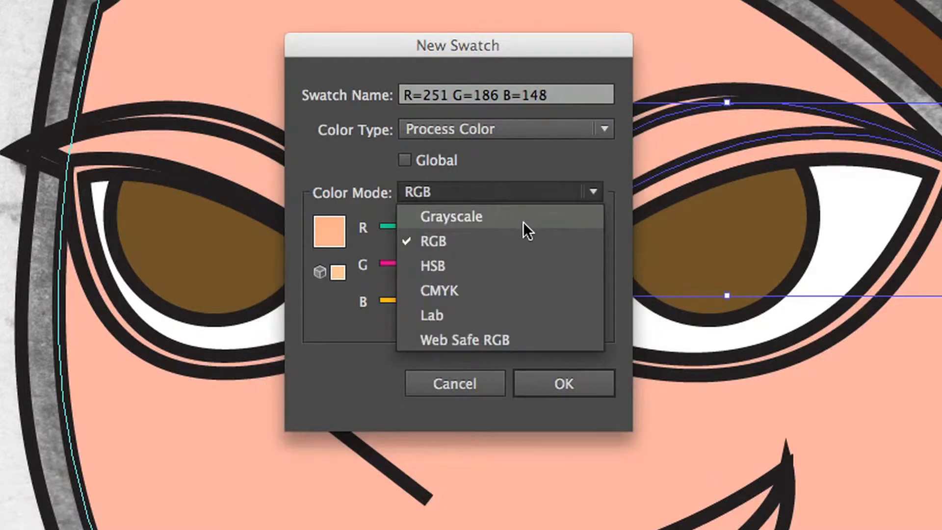
left_click(495, 289)
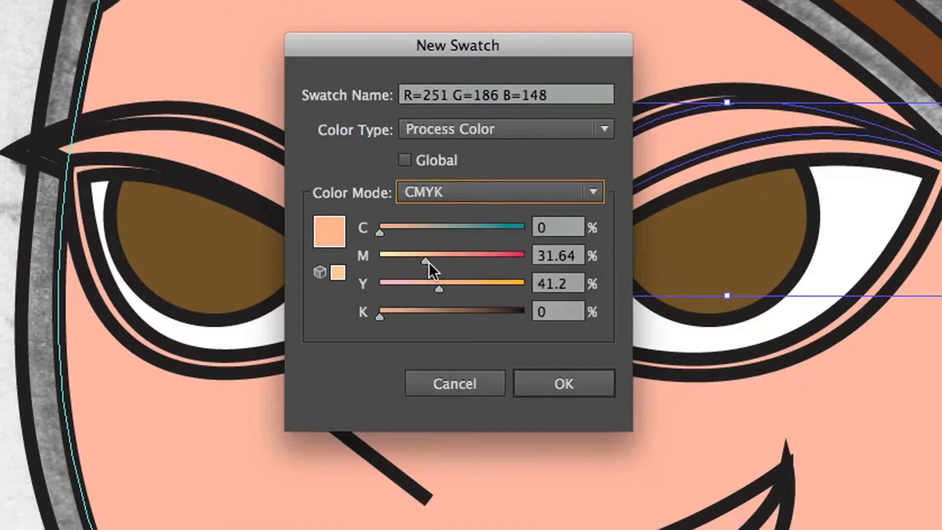
left_click_drag(426, 261, 423, 261)
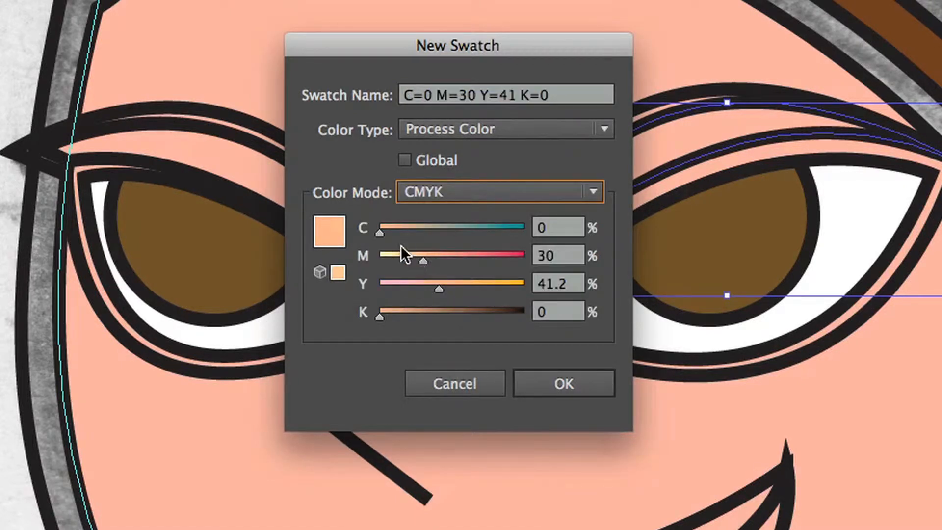
left_click_drag(379, 314, 397, 316)
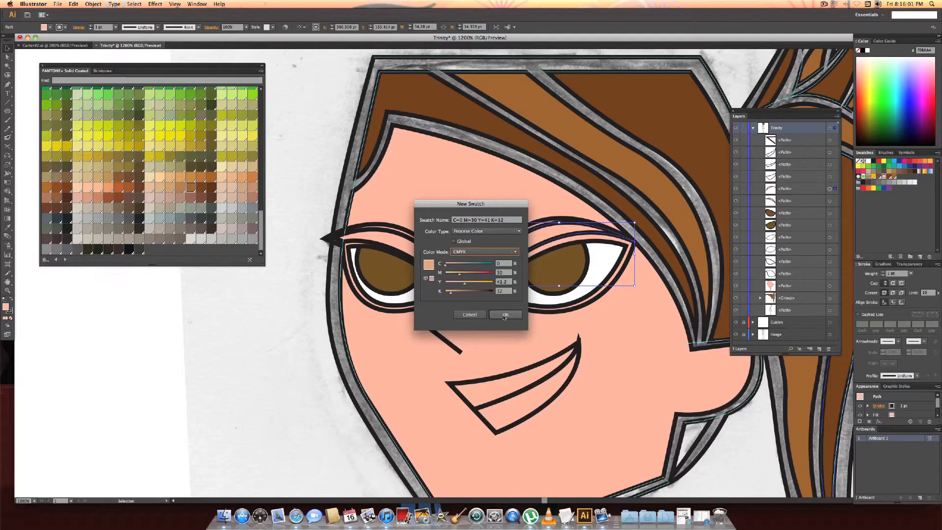
left_click(504, 315)
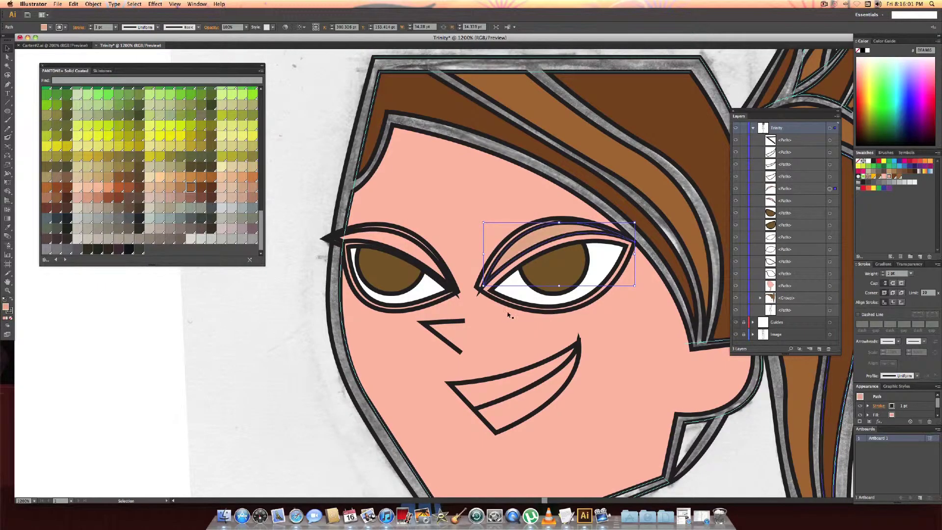
- Fill the left eye's upper eyelid with the new tan swatch
left_click(294, 185)
left_click(422, 245)
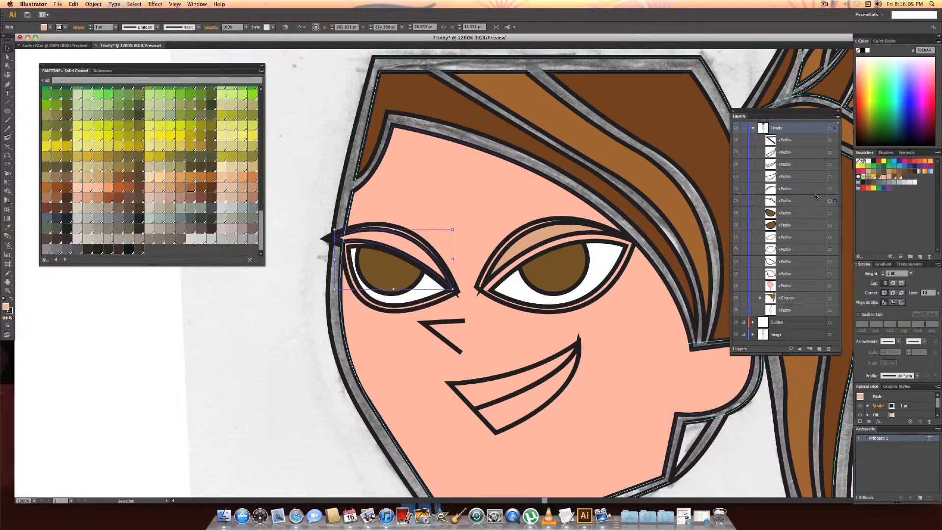
left_click(885, 177)
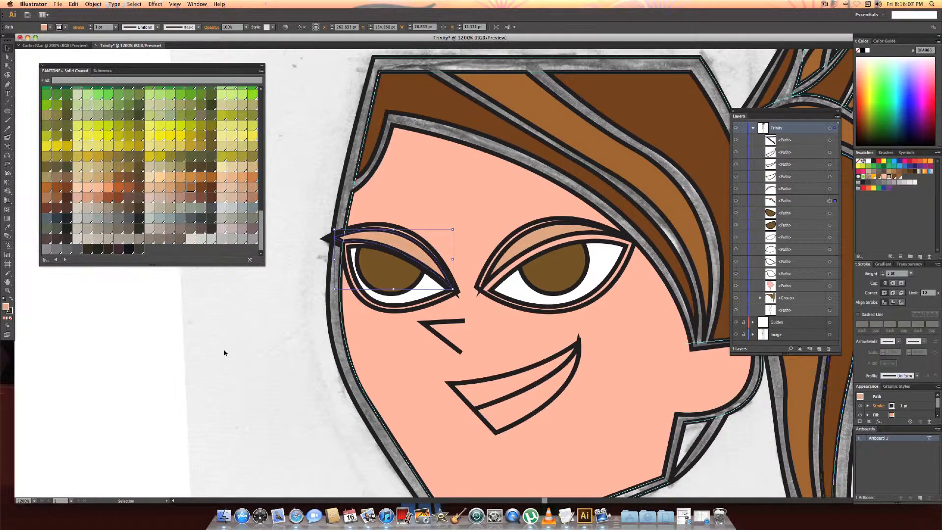
left_click(318, 263)
- Group the left eye's eyelid and inner shapes together with Cmd+G
left_click(395, 230)
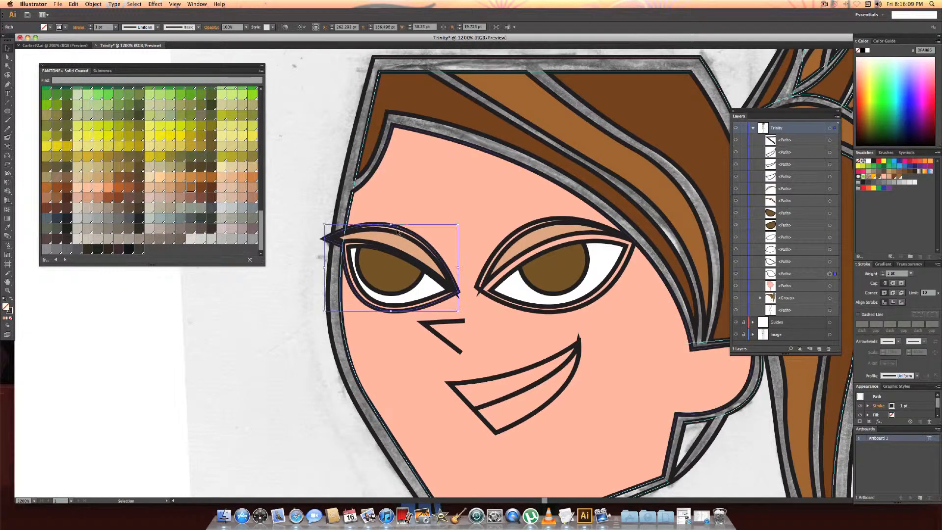
left_click(406, 267)
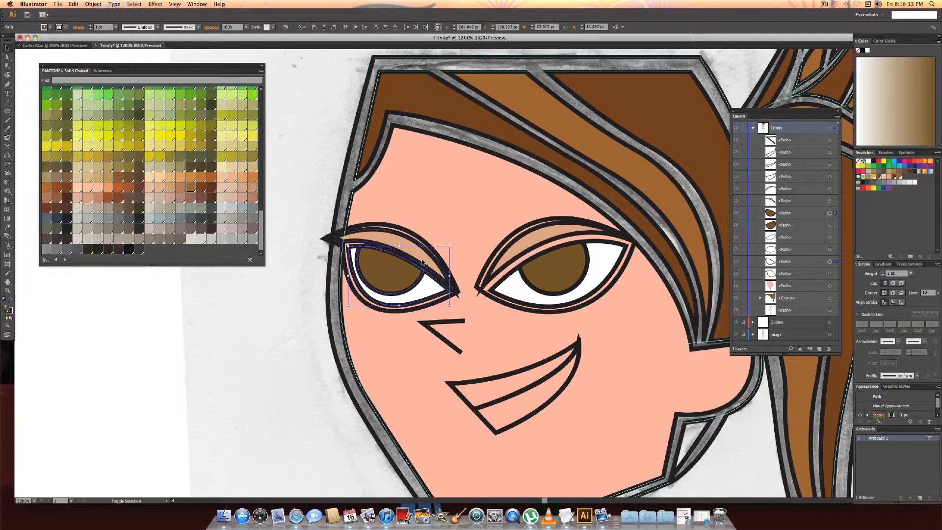
left_click(423, 263, "shift")
key("super+g")
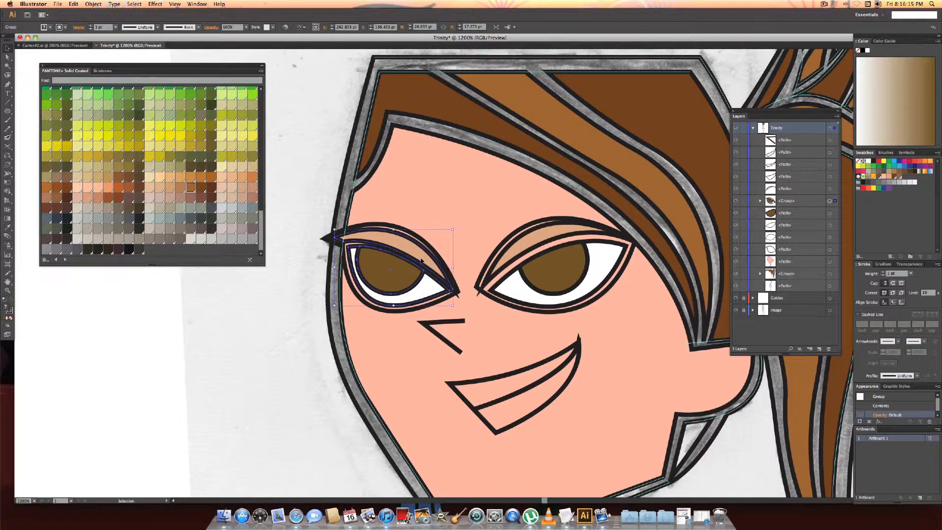
left_click(421, 244)
left_click(422, 239, "shift")
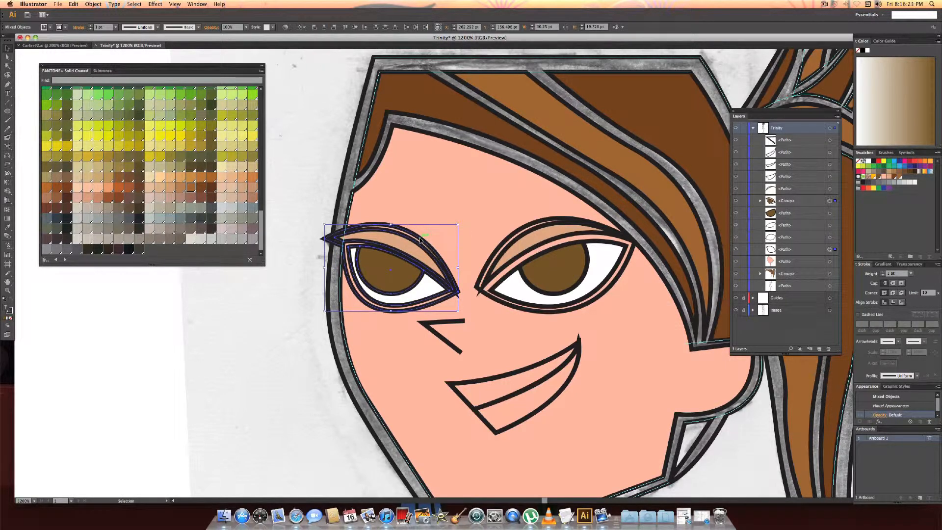
- Fill the outline shapes around the left and right eyes with solid black
double_click(419, 239)
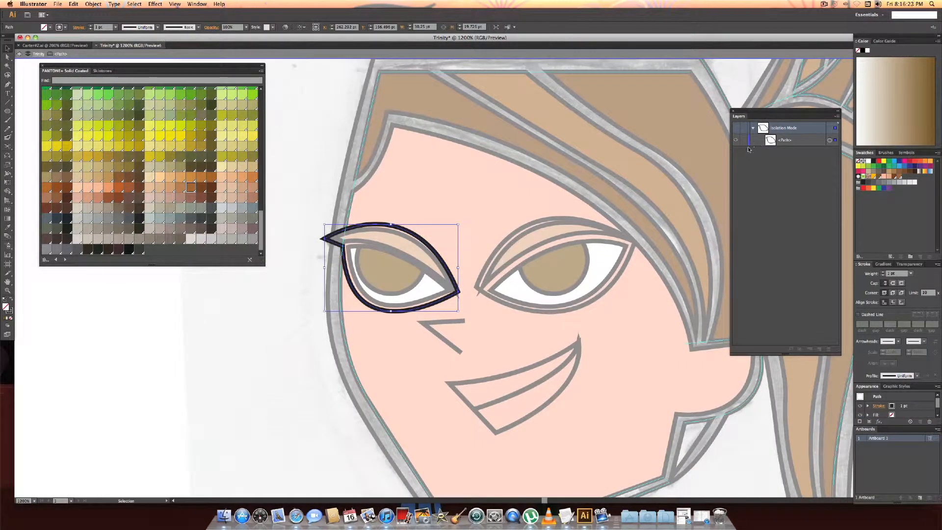
key("x")
left_click(865, 161)
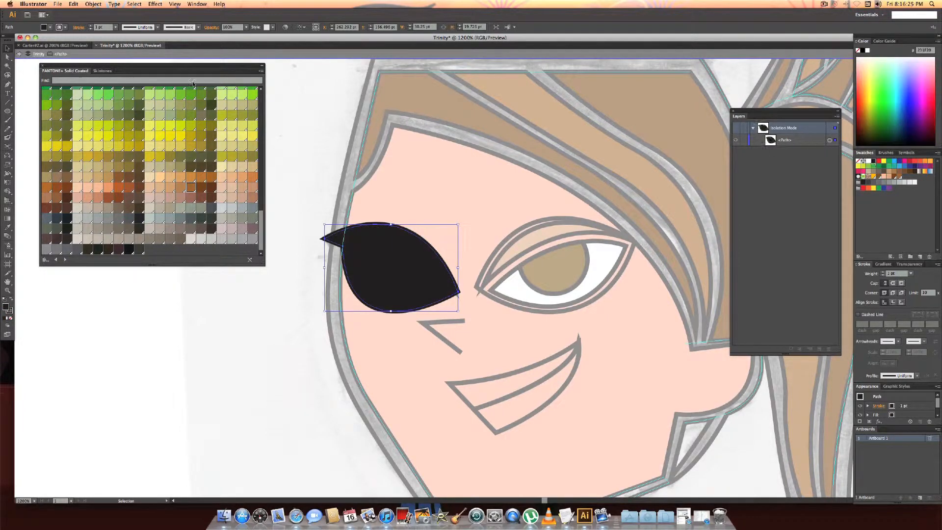
left_click(18, 58)
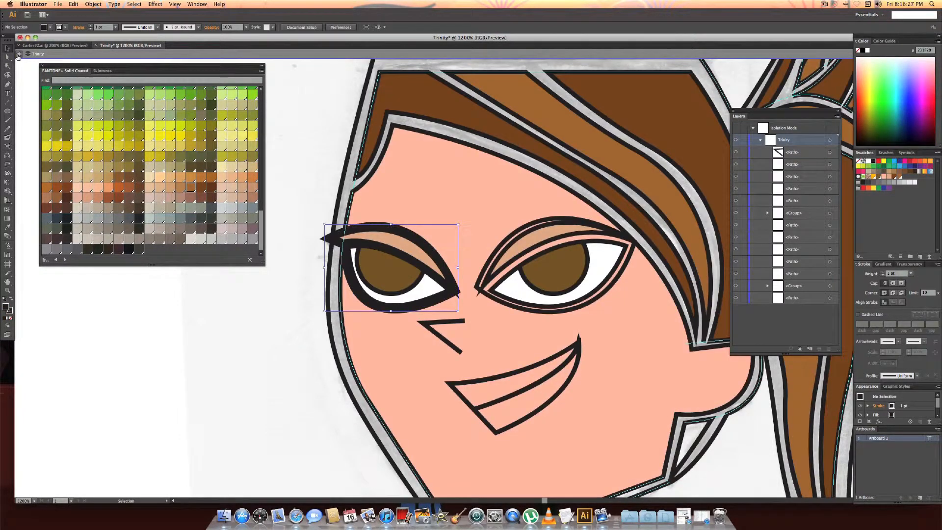
left_click(519, 233)
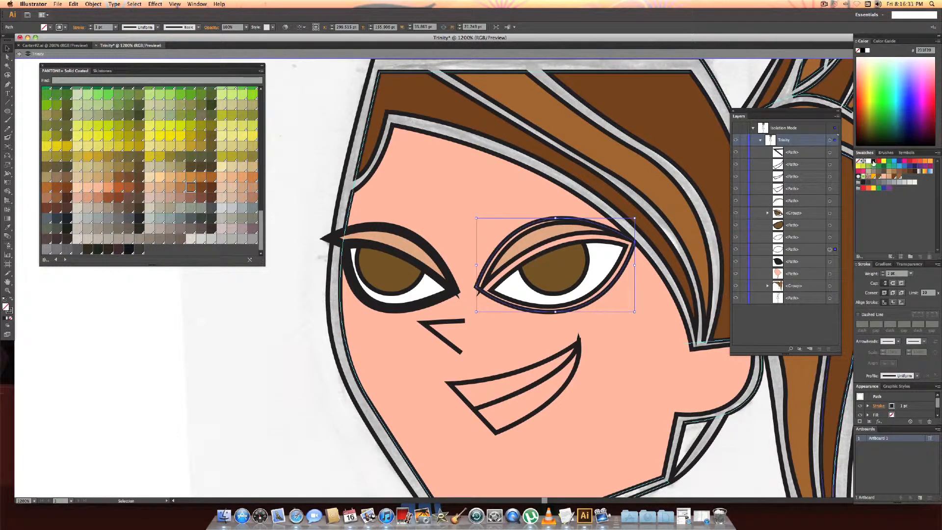
left_click(873, 161)
left_click(221, 315)
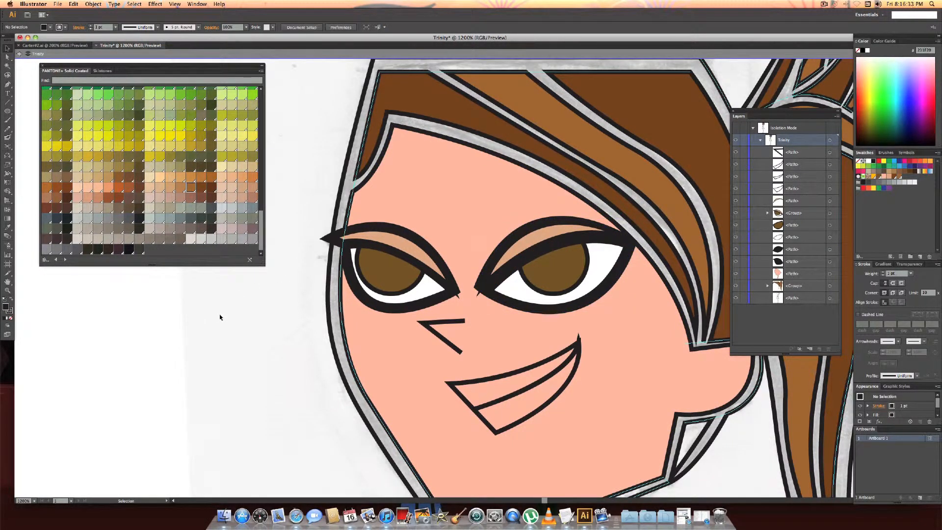
scroll(219, 316, "down", 3, "alt")
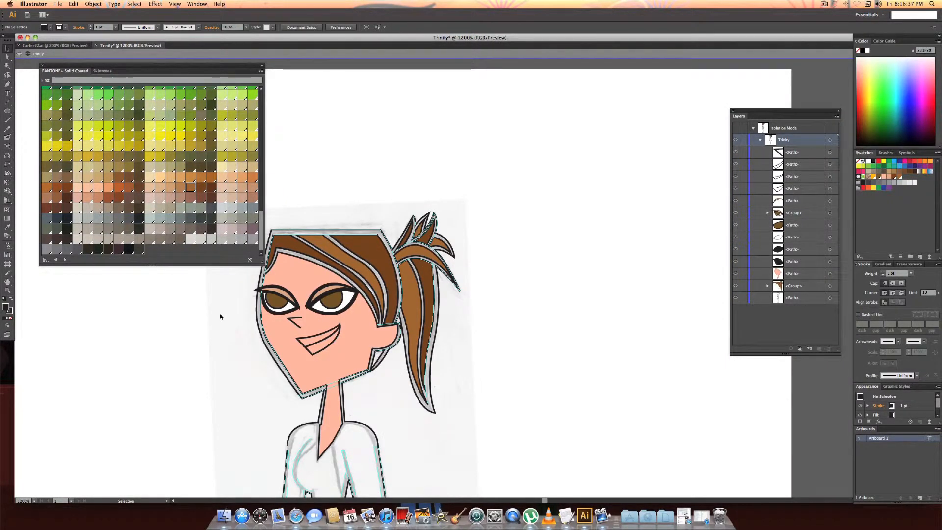
scroll(219, 317, "up", 3, "alt")
- Set the stroke of the right eye's white shape and left iris to zero
left_click(514, 289)
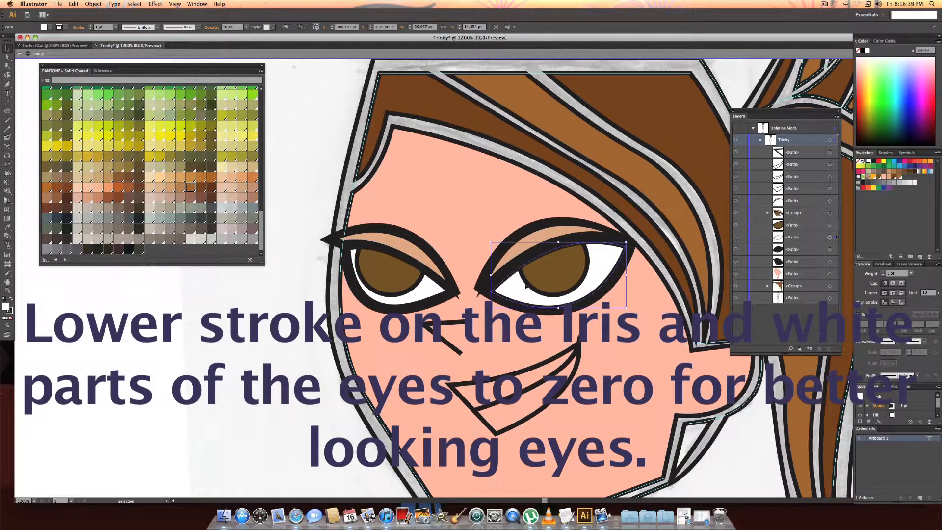
left_click(892, 273)
type("0")
key("Return")
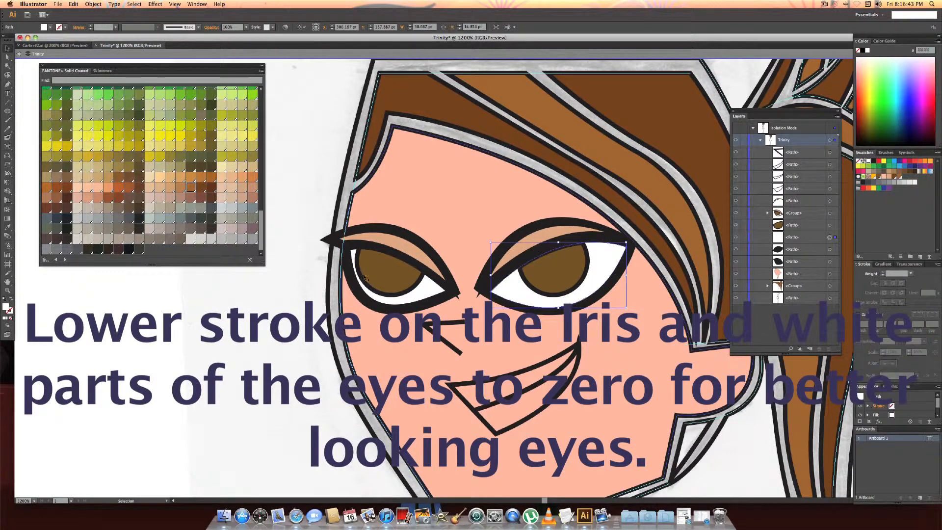
left_click(366, 275)
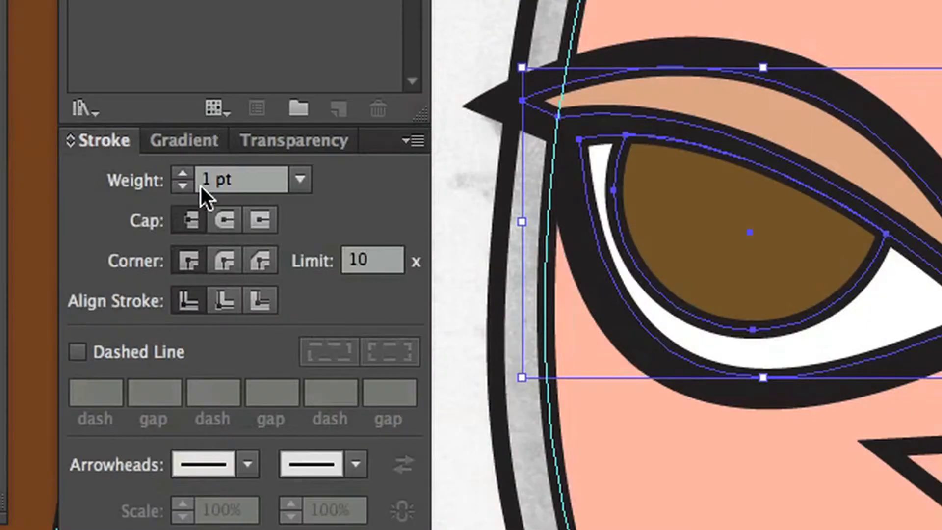
left_click(187, 188)
key("shift+super+a")
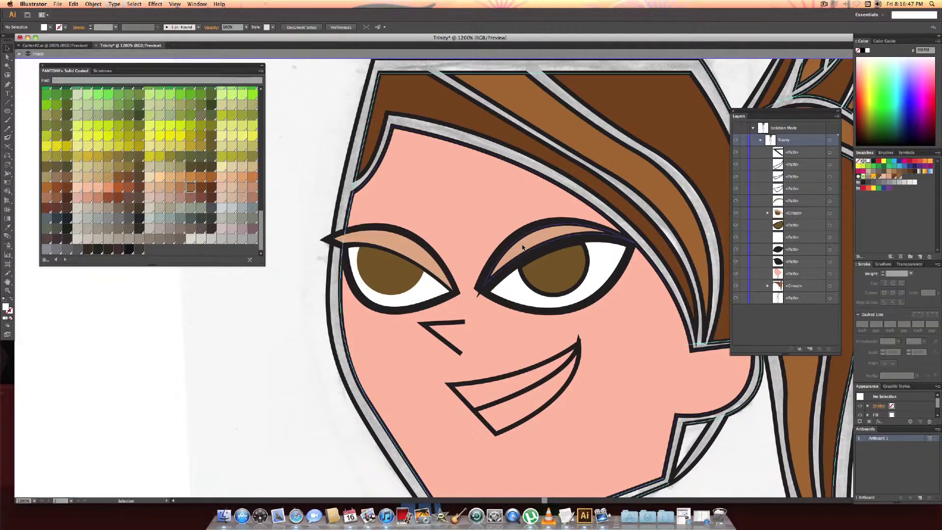
- Remove the stroke from the right iris and the left eye's outline shape
left_click(522, 248)
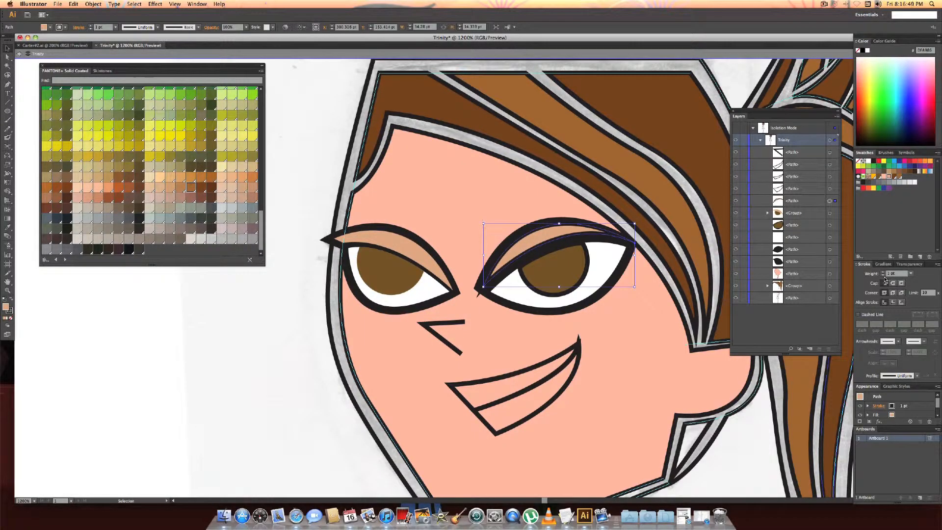
left_click(559, 276)
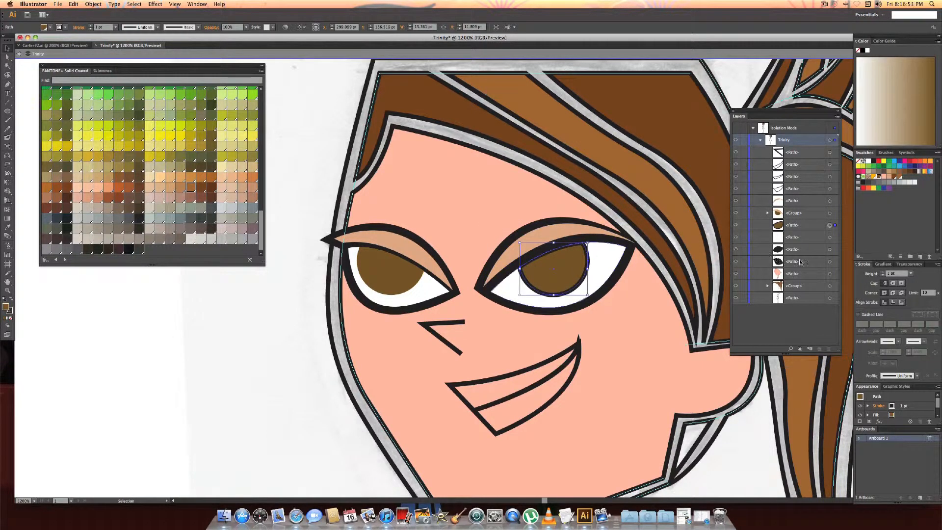
left_click(882, 275)
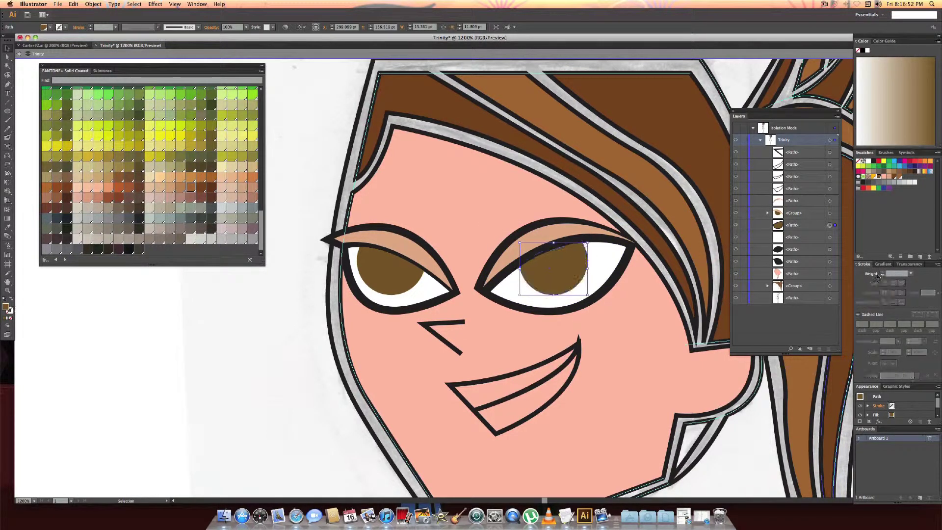
left_click(296, 300)
left_click(363, 300)
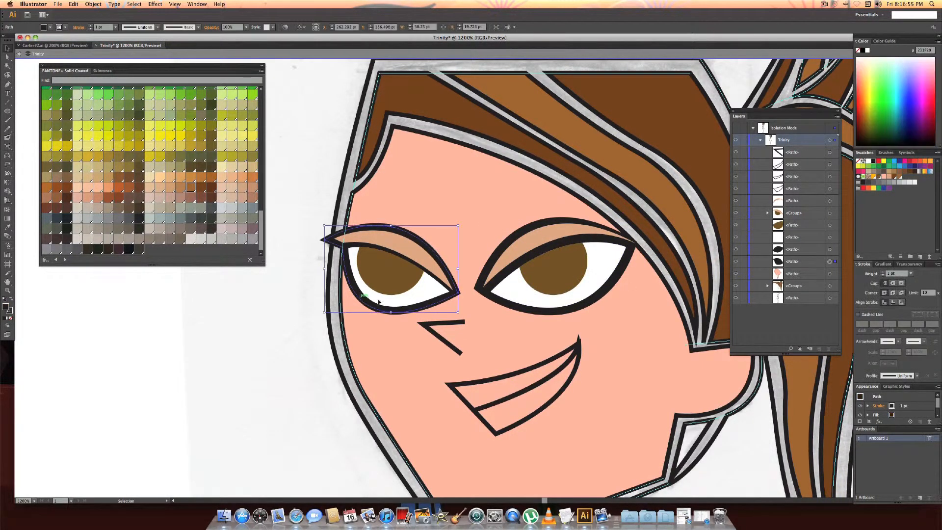
left_click(883, 275)
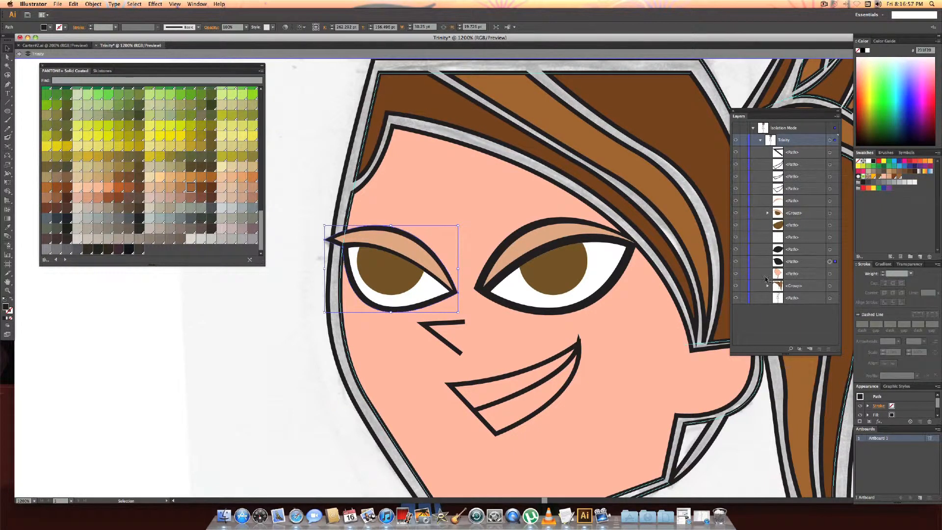
- Change the right eye outline's stroke weight and begin editing its anchor points
left_click(623, 274)
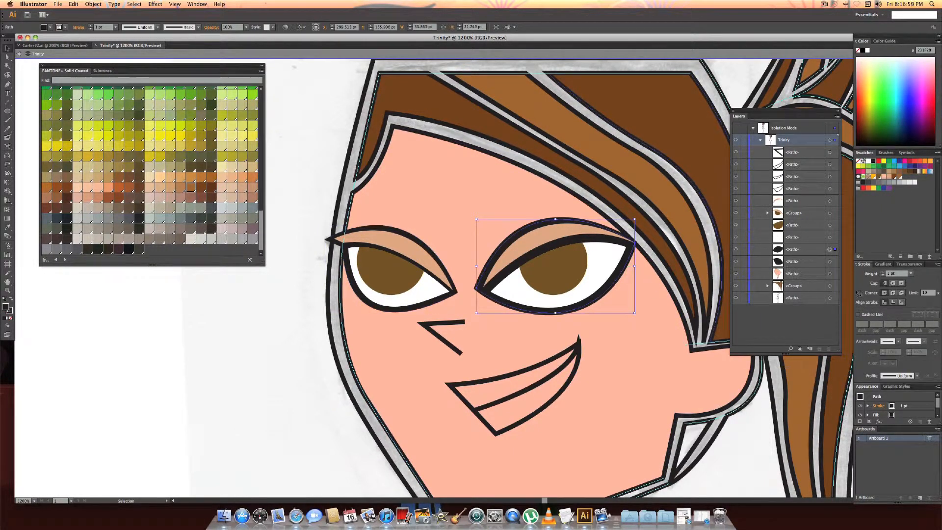
left_click(882, 274)
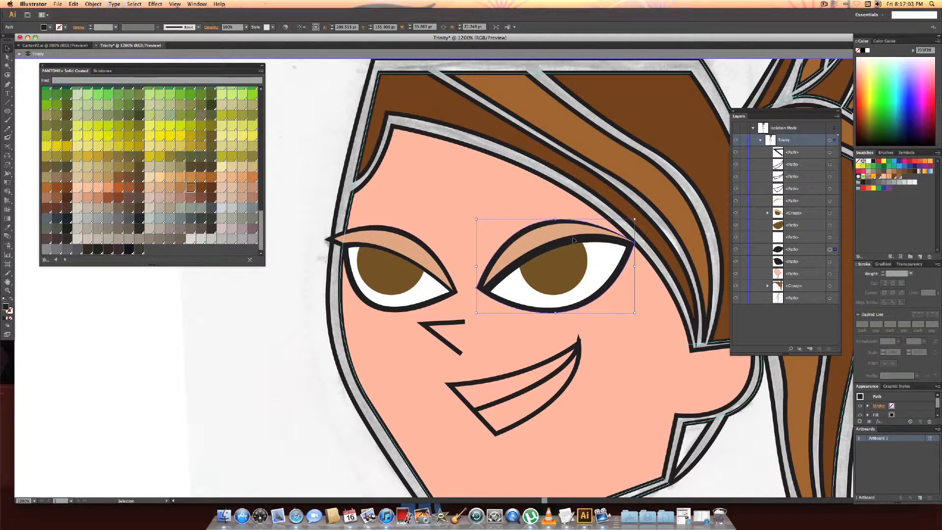
key("a")
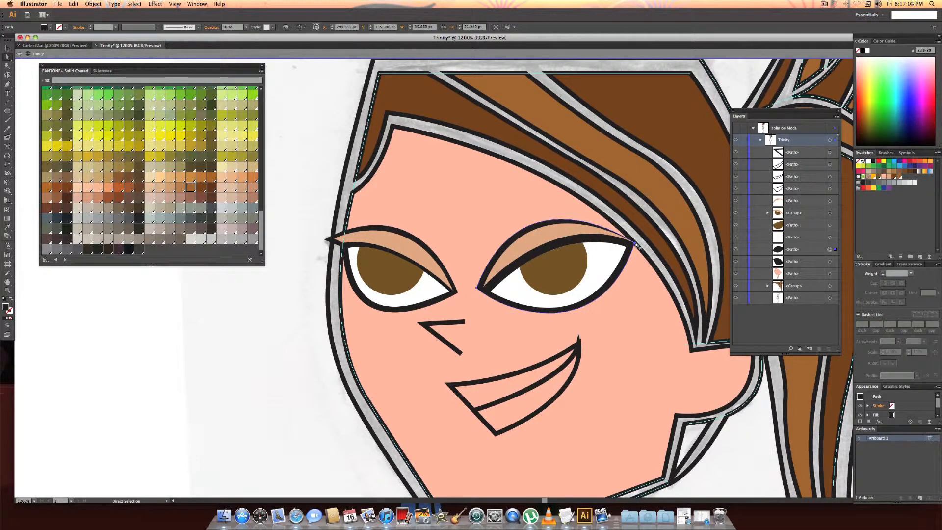
left_click(637, 248)
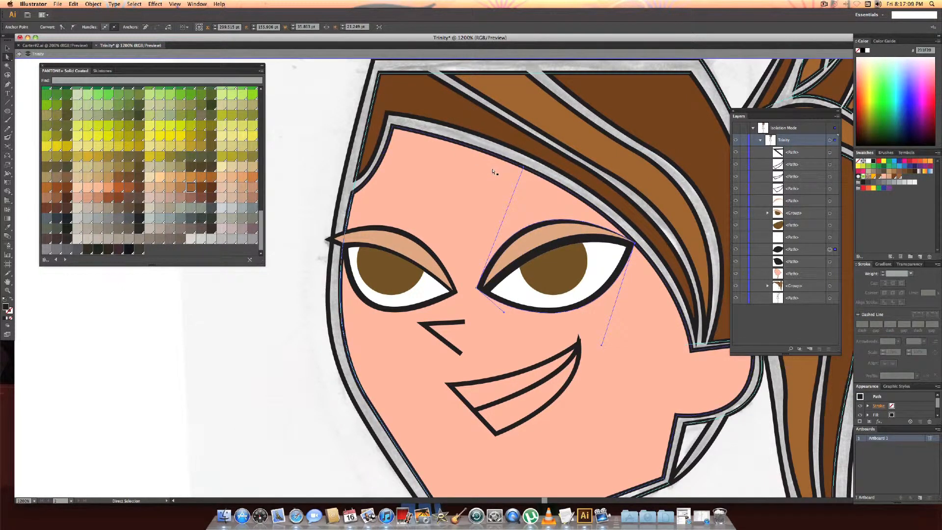
- Curve the right eye's outline over its tan eyelid, then select the eyelid shading shape
left_click_drag(520, 170, 532, 163)
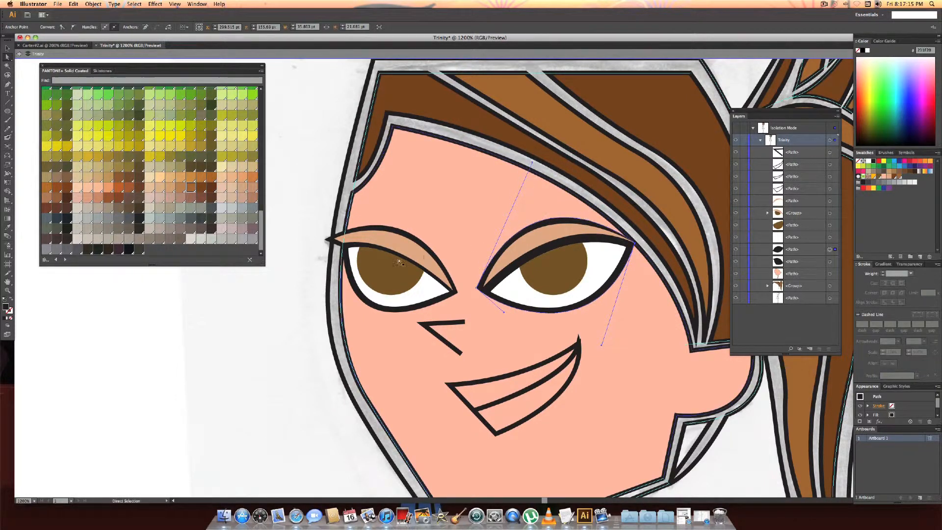
left_click(276, 287)
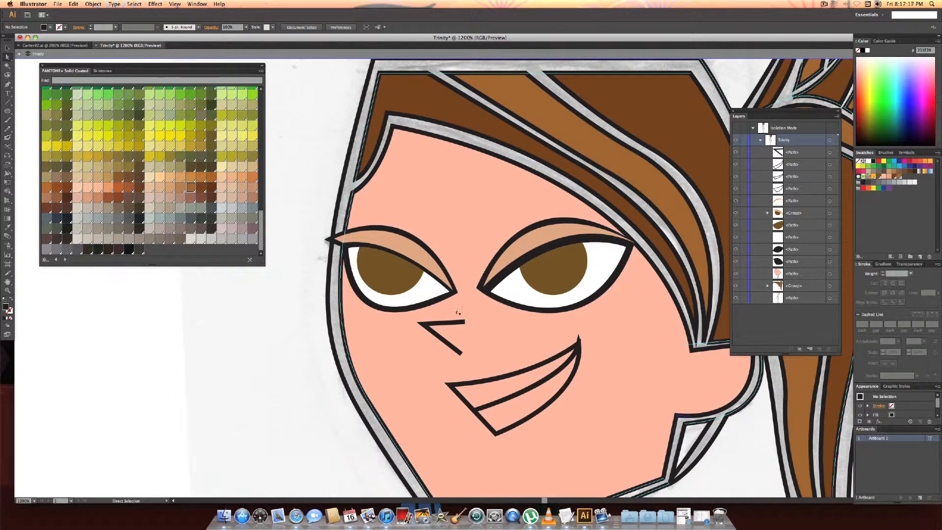
scroll(460, 310, "down", 2)
scroll(460, 310, "right", 2)
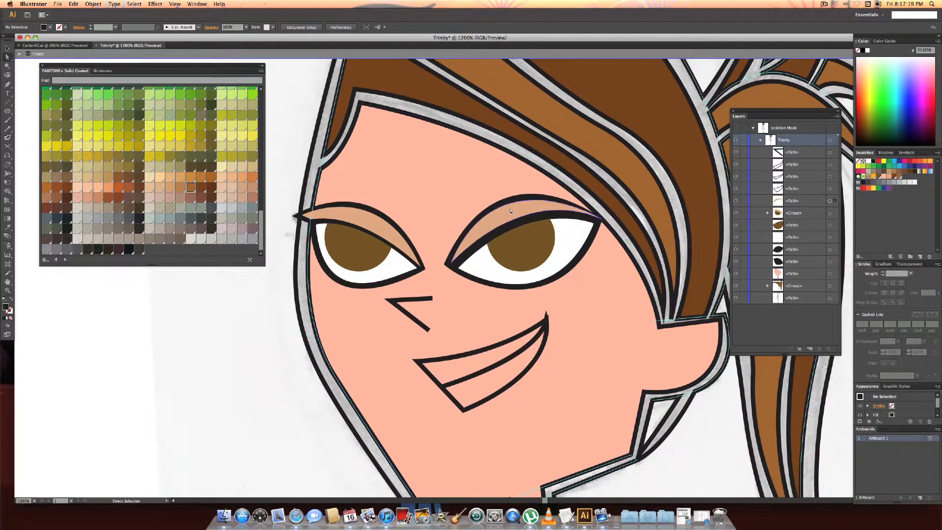
left_click(510, 211)
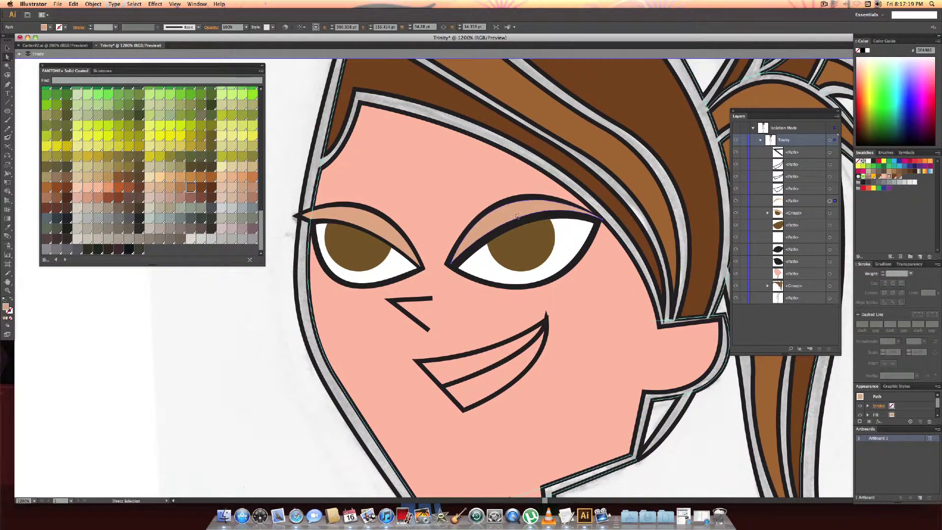
- Set the eyelid swatch to CMYK and raise K to about 27 for a deeper taupe
left_click(899, 257)
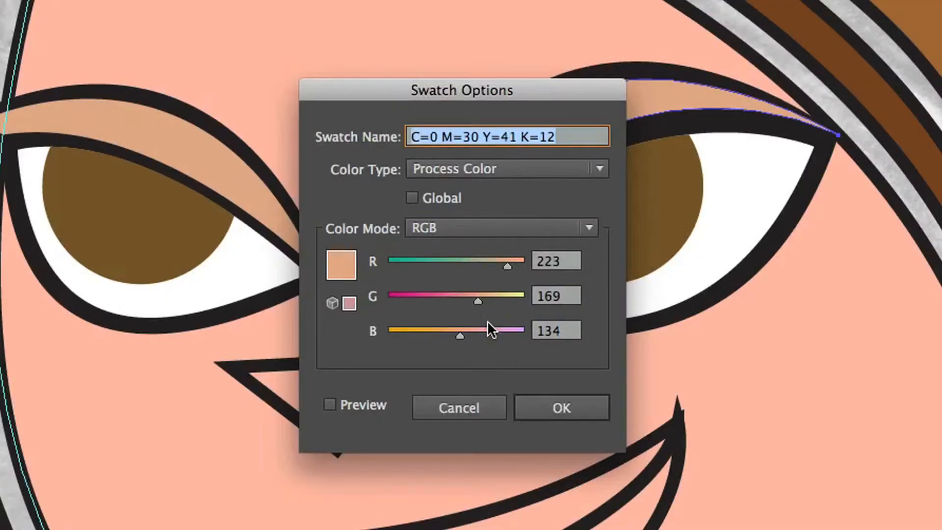
left_click(499, 228)
left_click(482, 317)
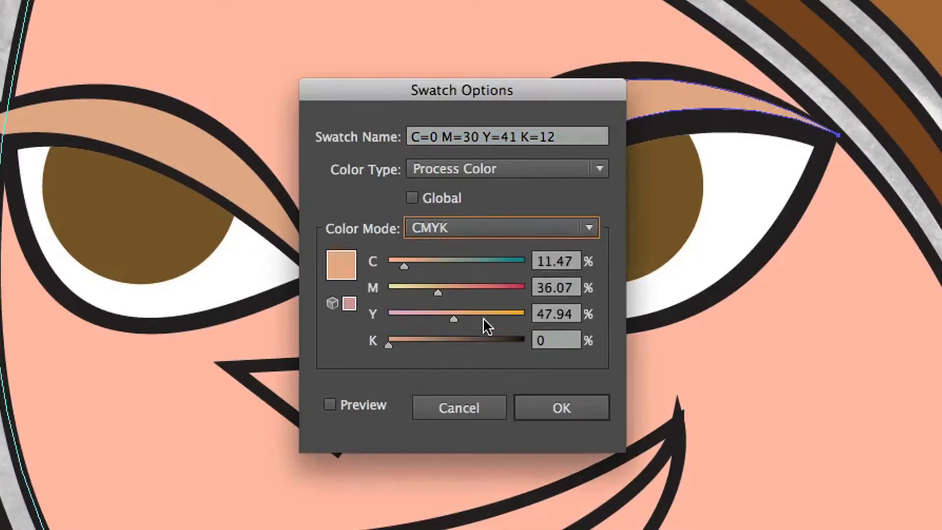
left_click_drag(389, 345, 425, 345)
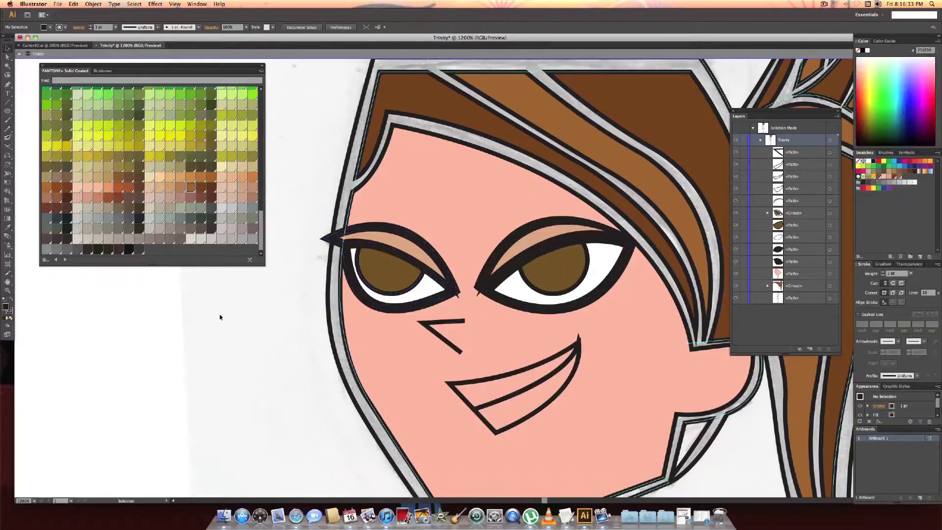
scroll(220, 317, "down", 1)
scroll(220, 317, "down", 1)
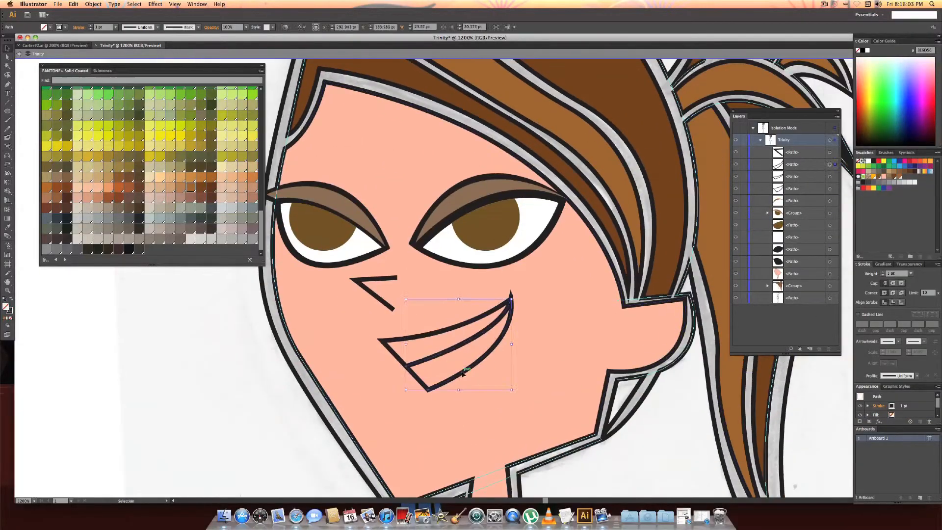
scroll(220, 317, "down", 1)
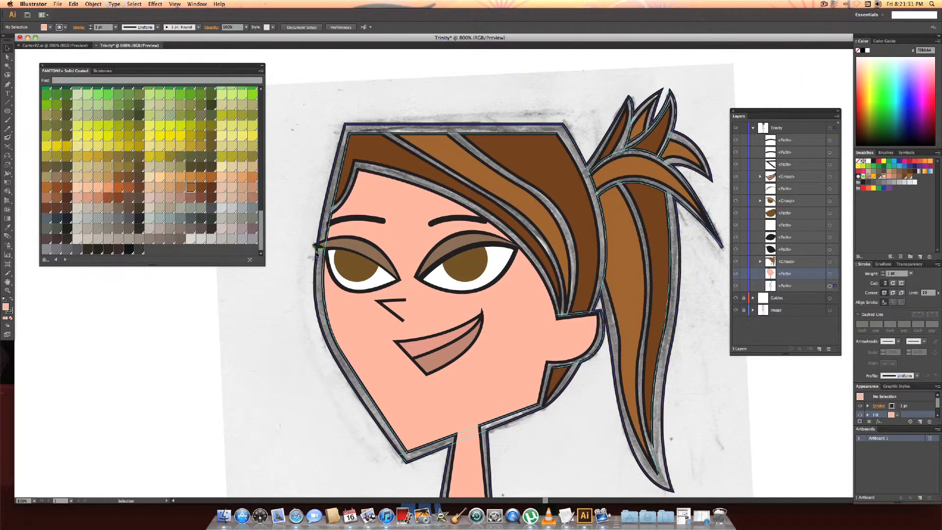
- Fill the grey head-and-hair outline with solid black and hide the Guides layer
left_click(321, 249)
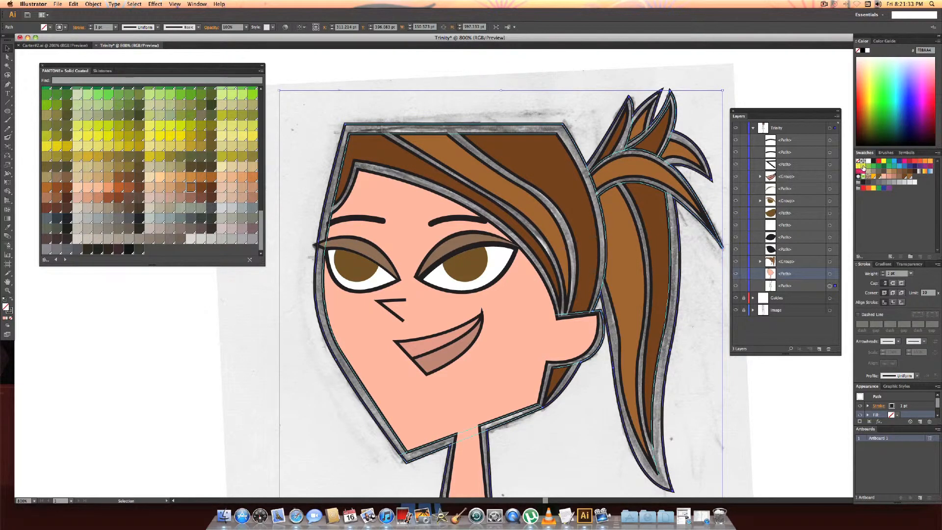
left_click(6, 307)
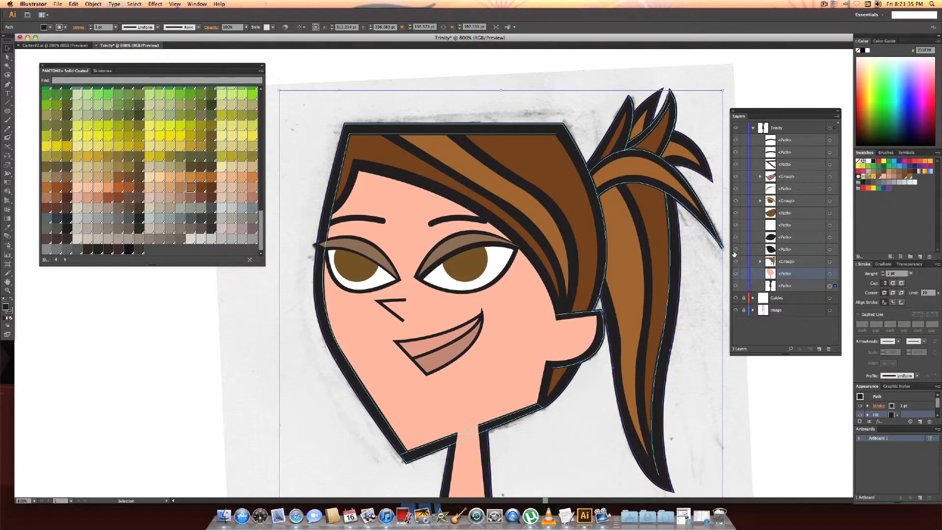
scroll(663, 287, "down", 2)
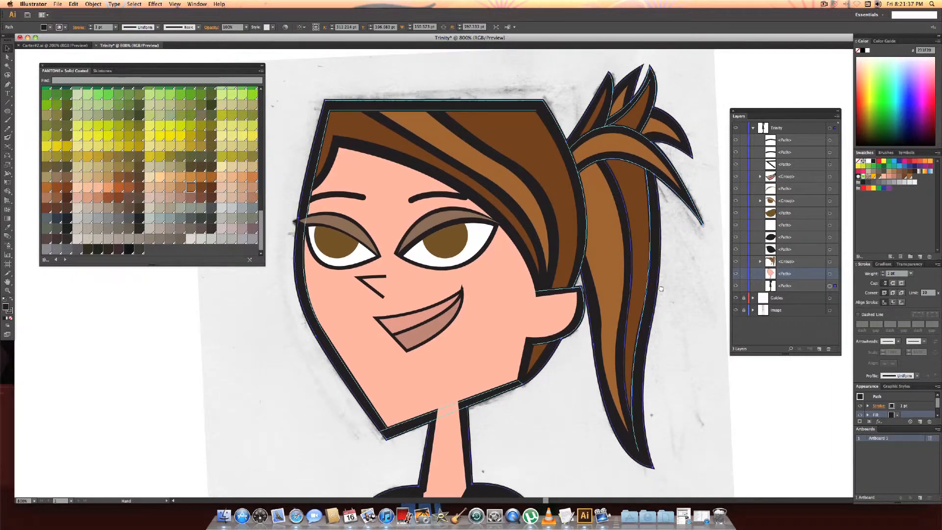
left_click(691, 311)
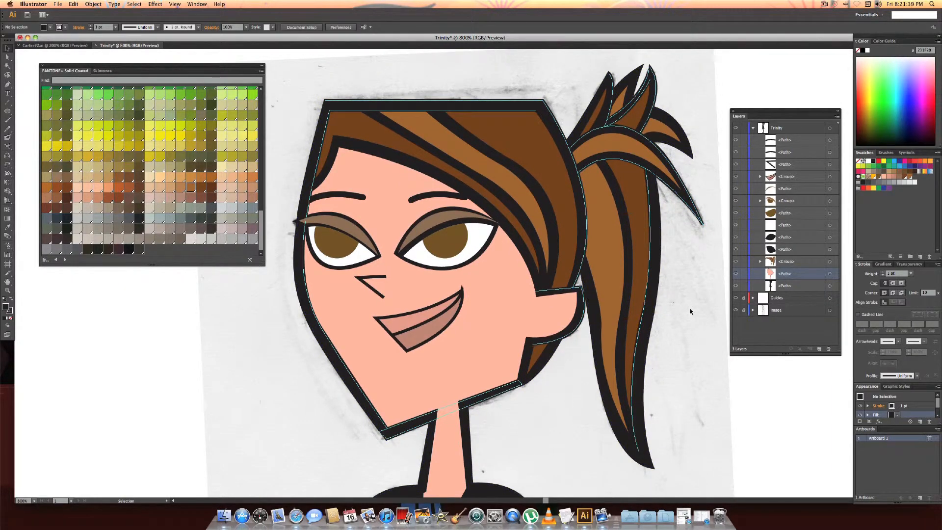
left_click(737, 298)
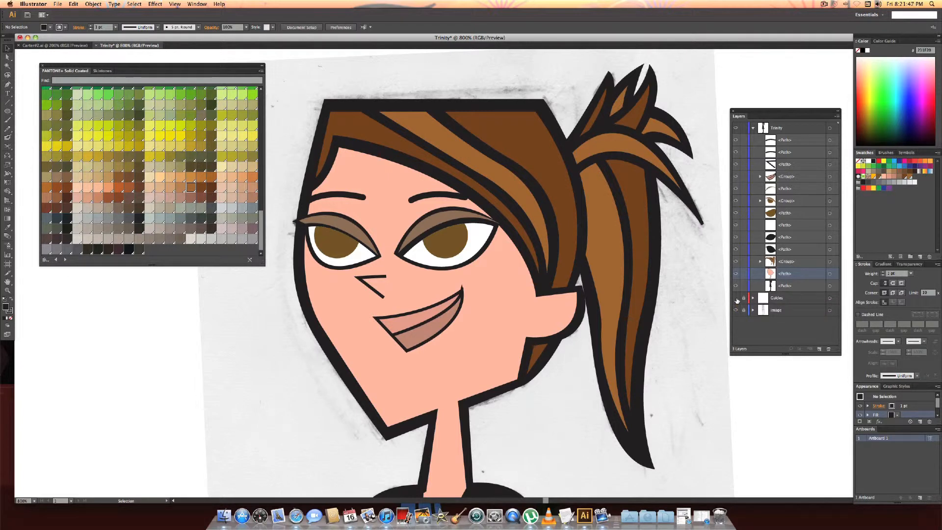
- Show the Guides layer again before grouping the character's artwork
left_click(736, 298)
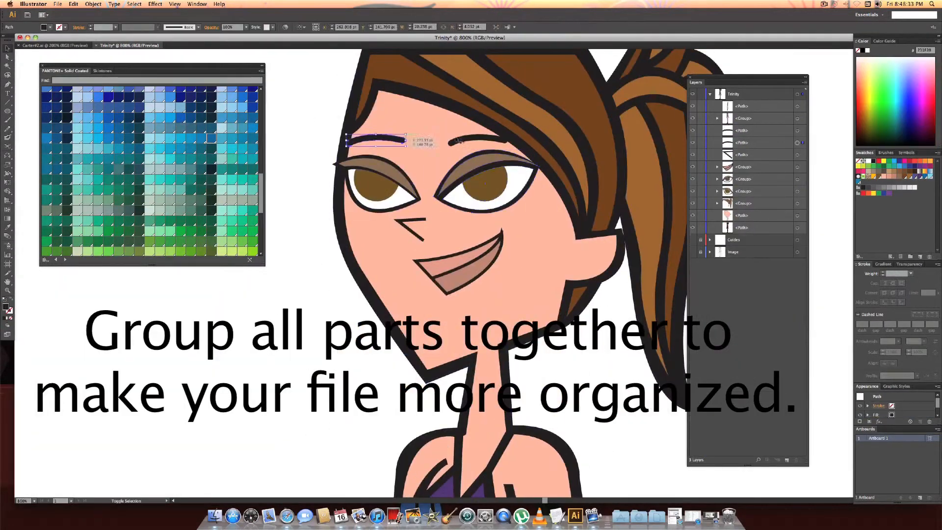
- Collapse the Trinity layer and zoom out to fit the whole artboard with the full-body character
left_click(711, 94)
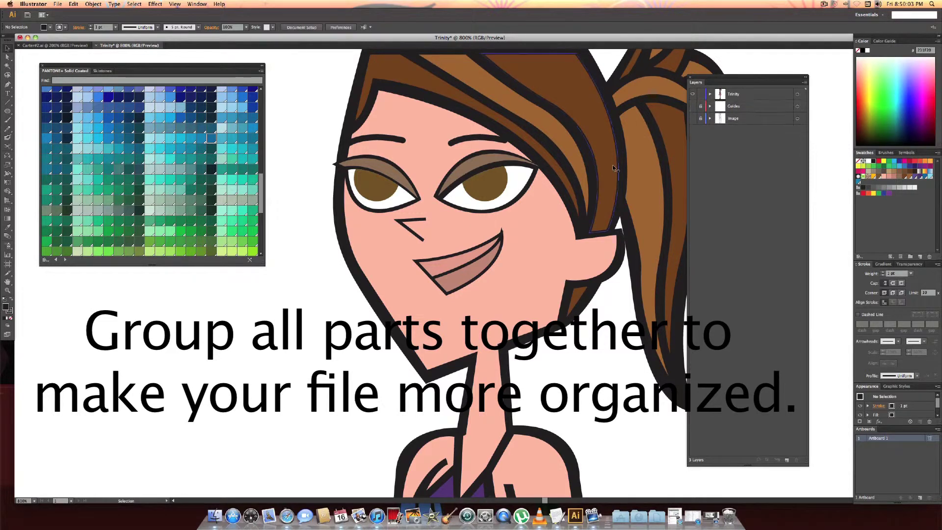
left_click(645, 141)
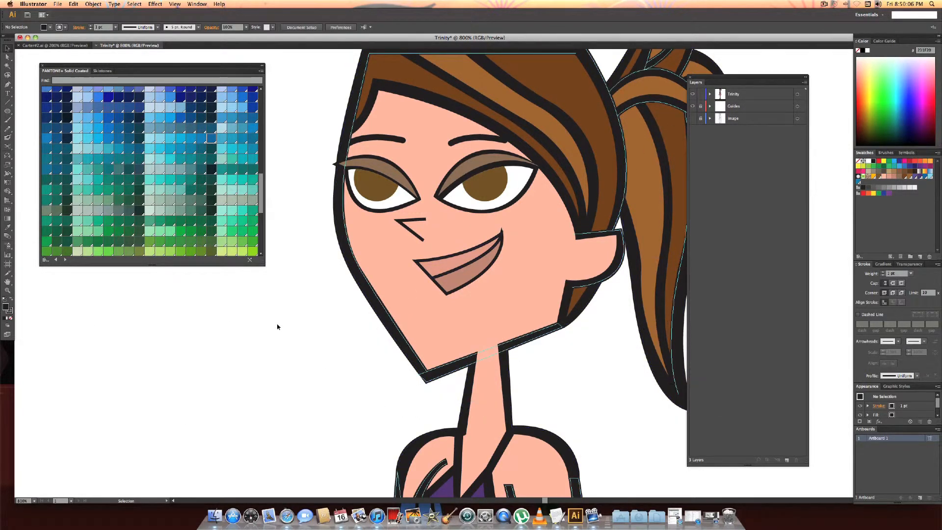
key("super+minus")
key("super+minus")
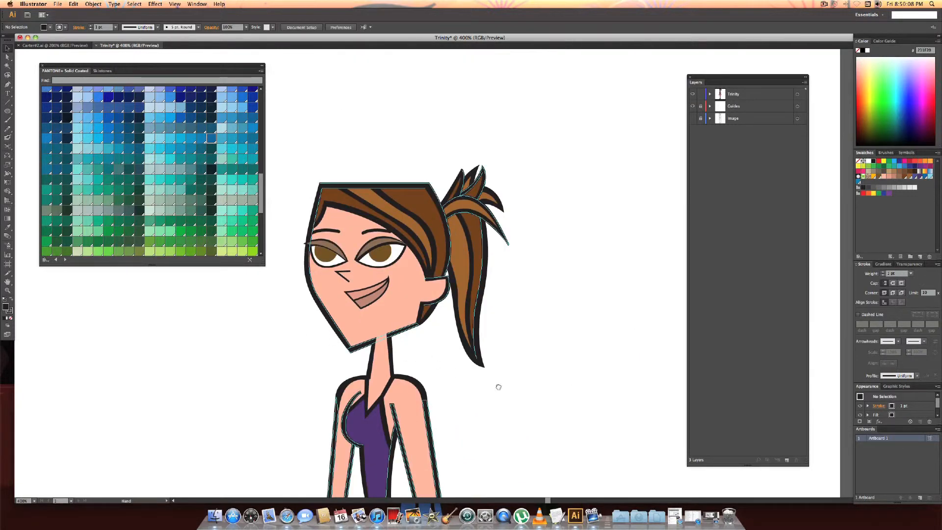
left_click_drag(498, 385, 511, 300)
key("super+minus")
left_click_drag(536, 340, 538, 285)
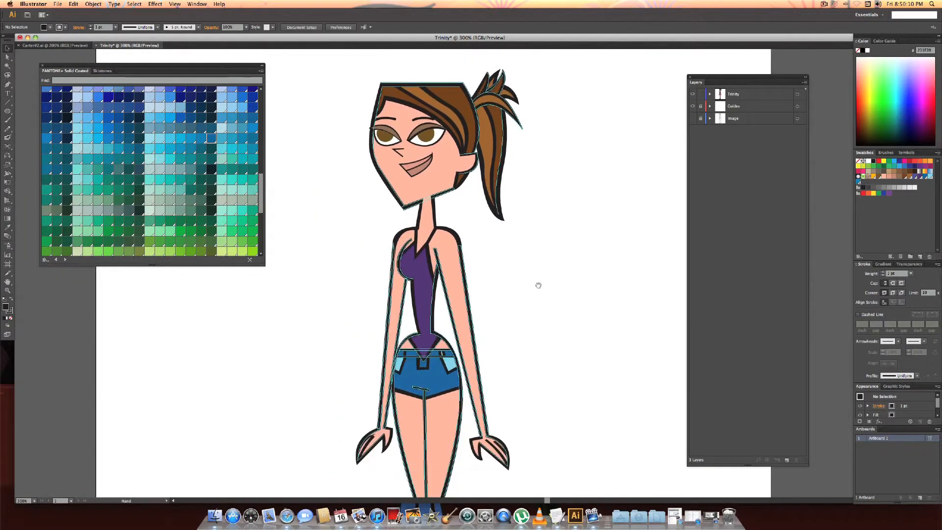
key("super+minus")
key("super+minus")
key("super+minus")
key("super+minus")
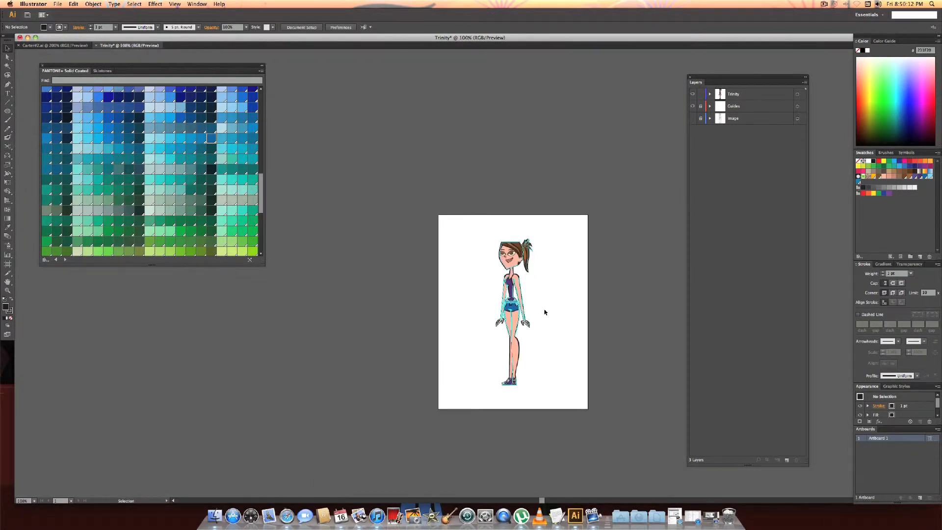
key("super+plus")
key("super+plus")
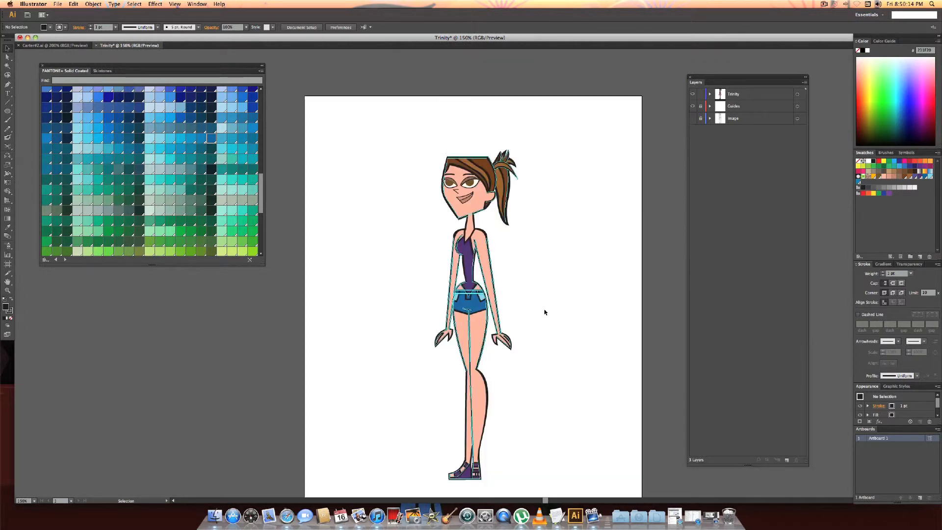
scroll(545, 305, "down", 2)
scroll(546, 305, "right", 2)
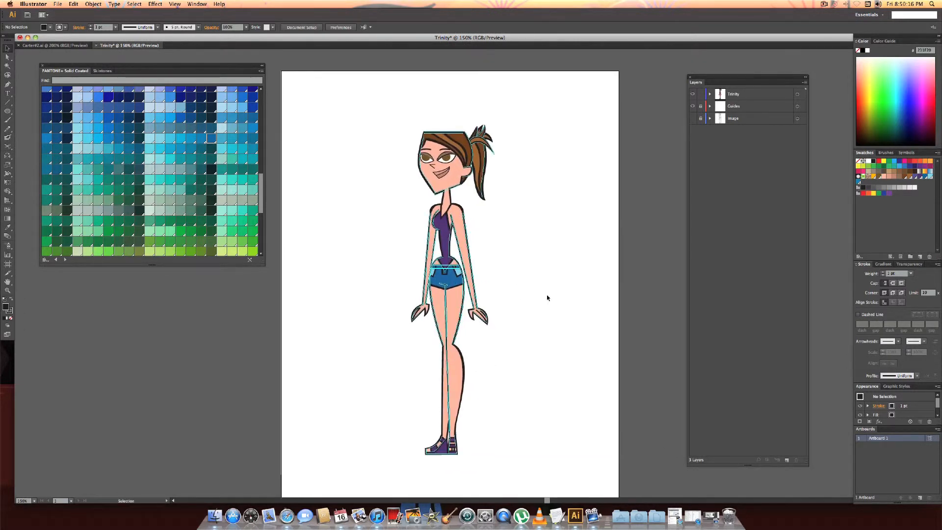
- Hide the Guides layer so the finished girl shows in clean outlines and flat colours
left_click(692, 106)
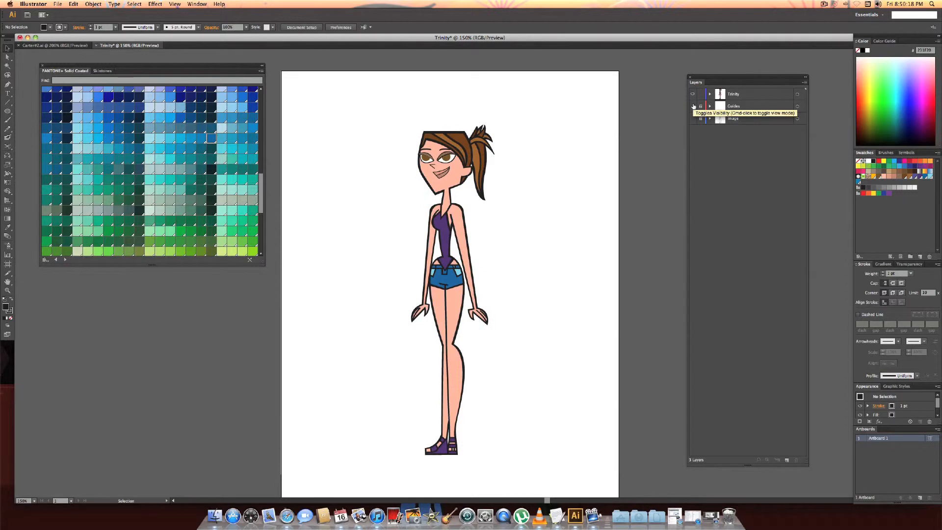